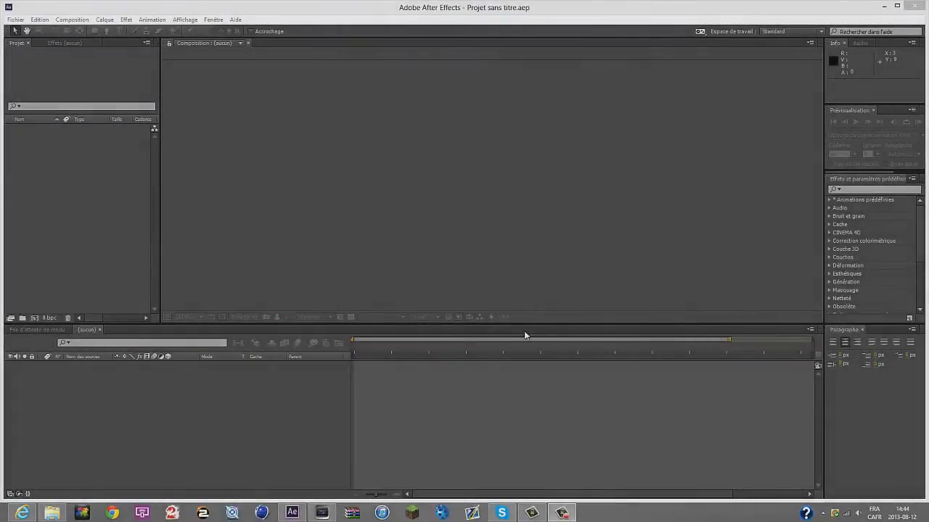
Import mt vg.wmv from the motion track folder and build an mt vg composition from it
click(52, 513)
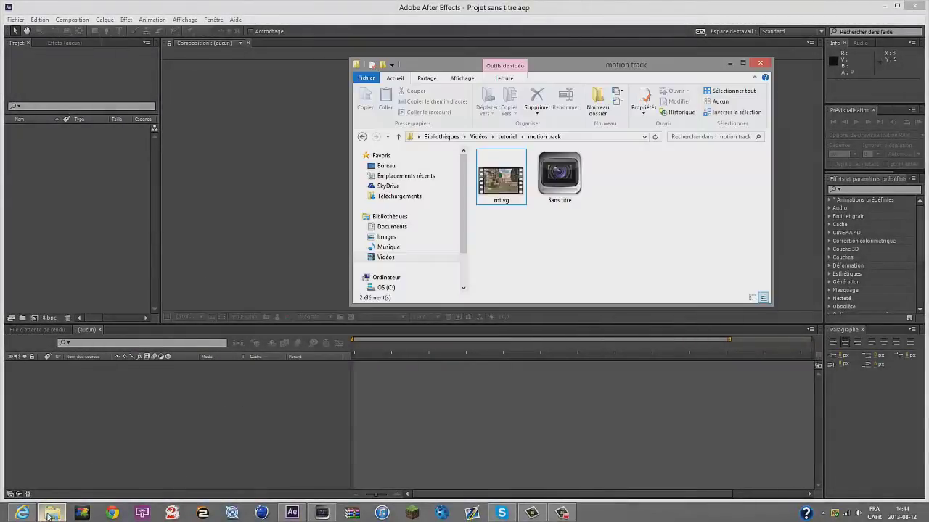
drag(506, 200, 63, 93)
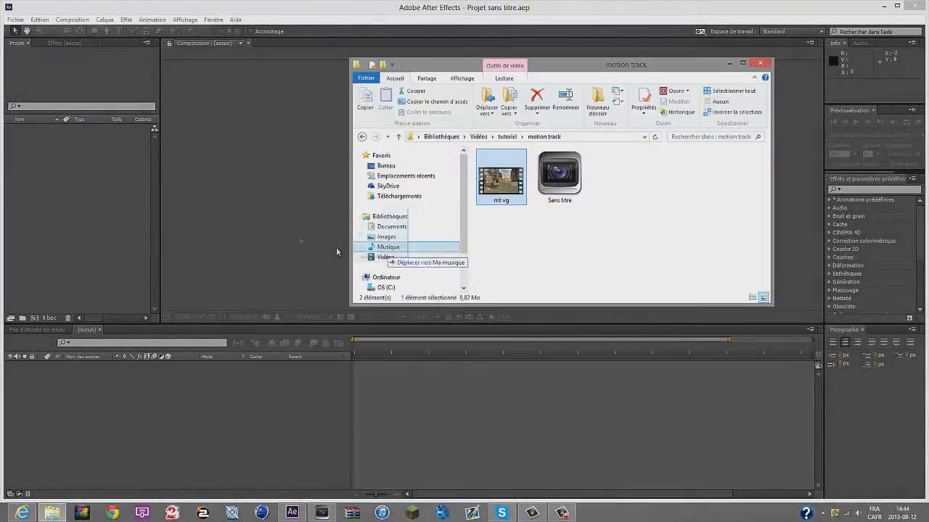
drag(468, 105, 467, 105)
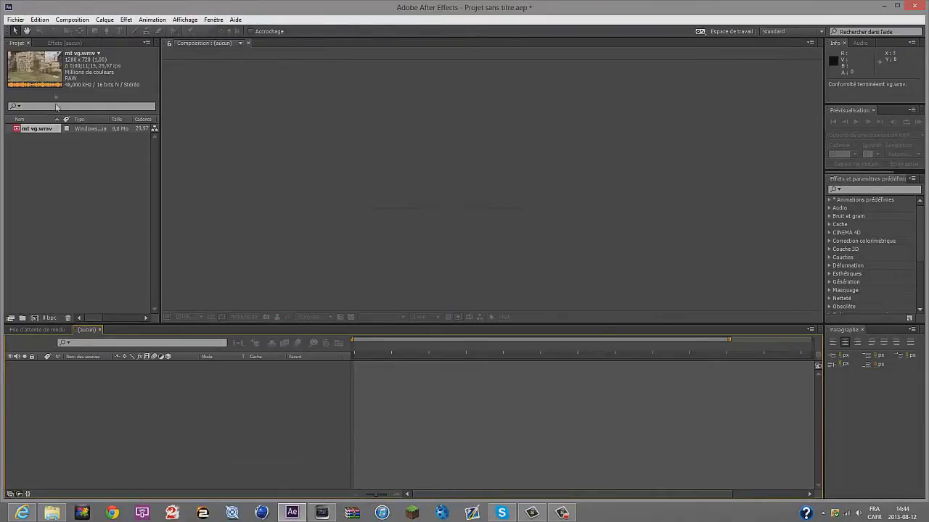
drag(41, 61, 72, 383)
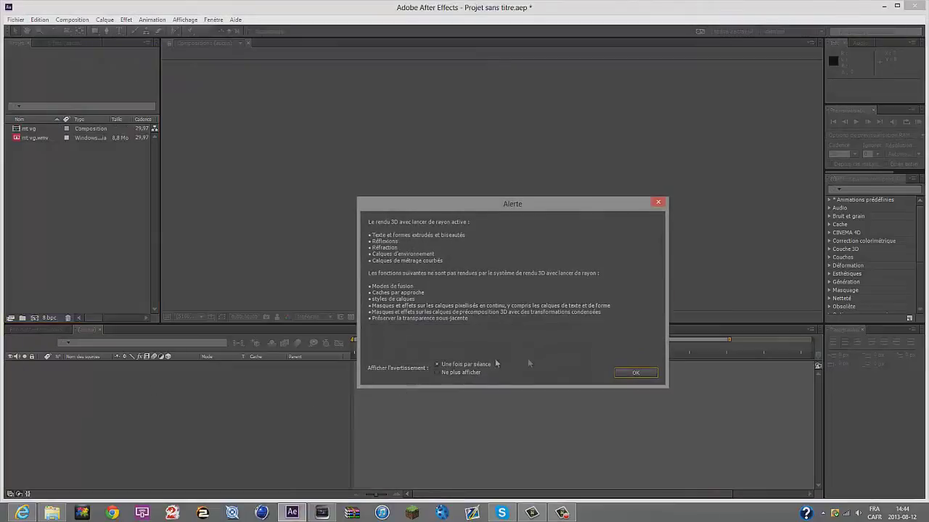
click(633, 374)
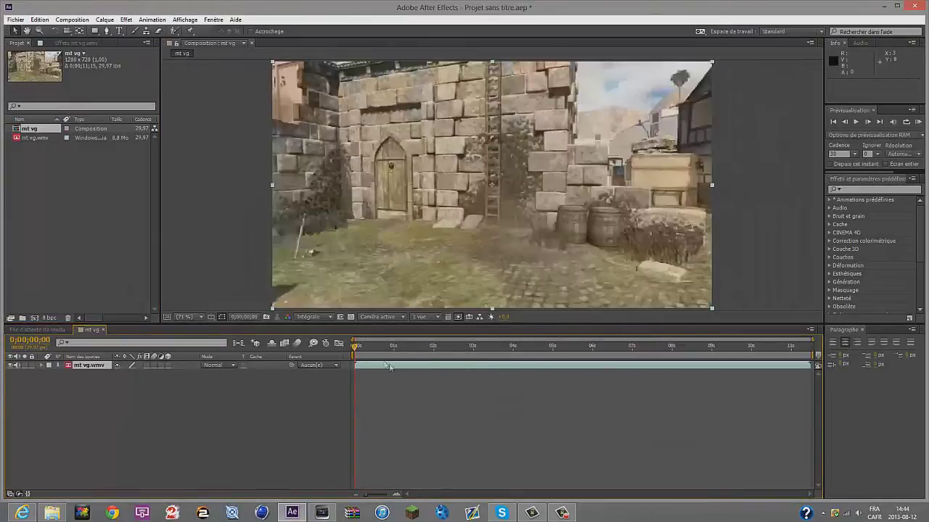
Preview the clip to about 5 seconds, then set the composition frame rate to 30 fps
click(857, 122)
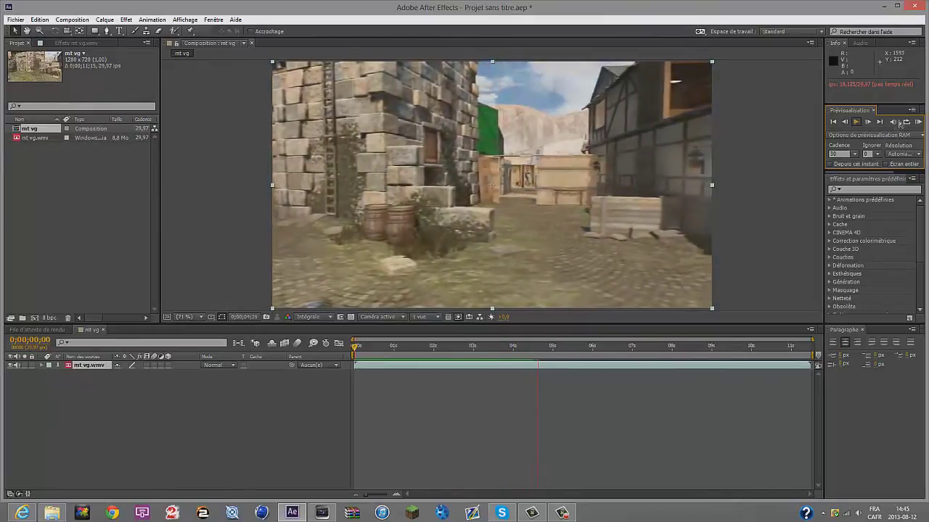
key(space)
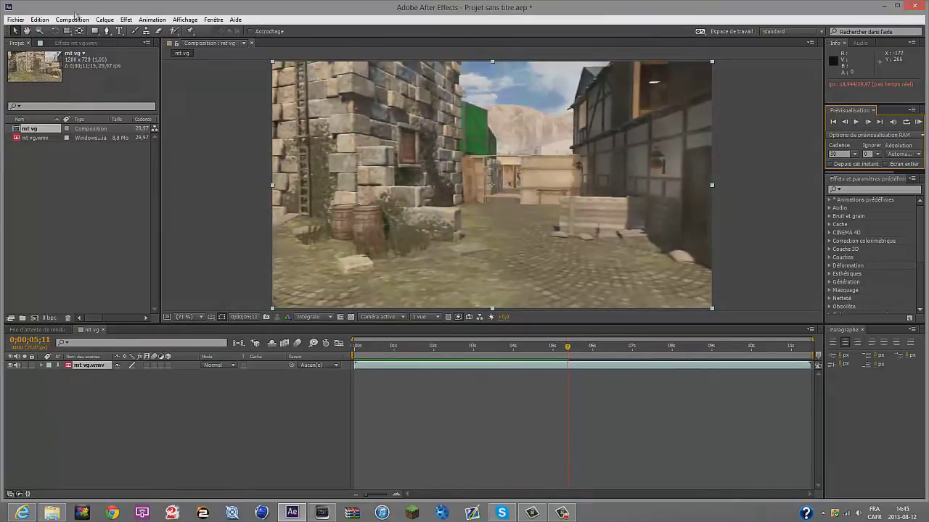
click(79, 19)
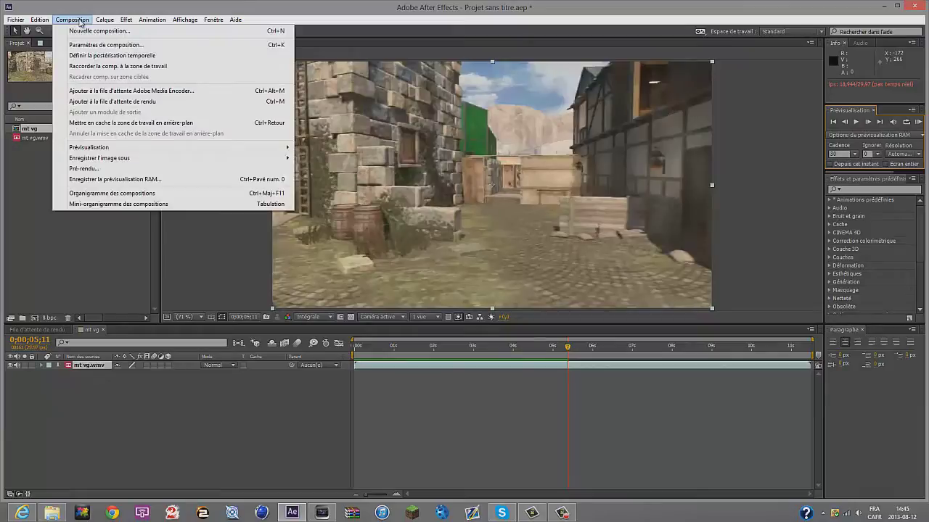
click(106, 44)
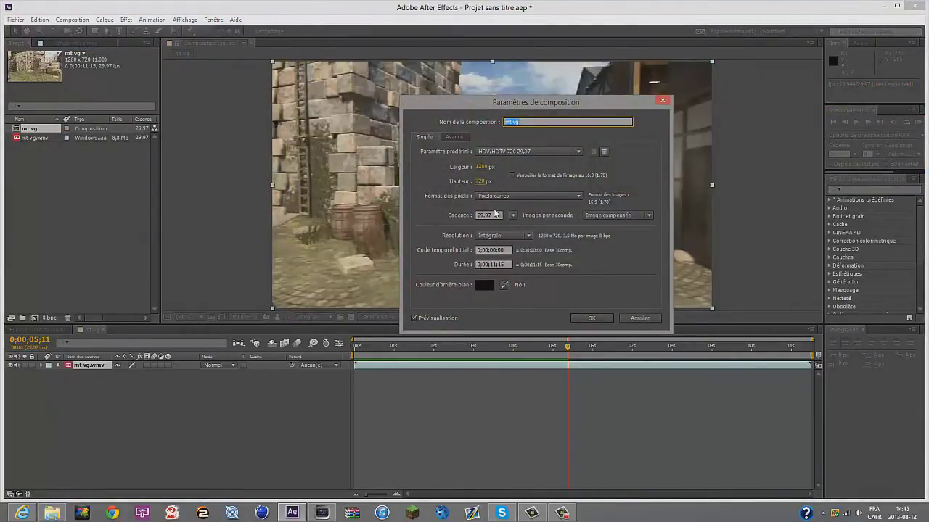
click(487, 215)
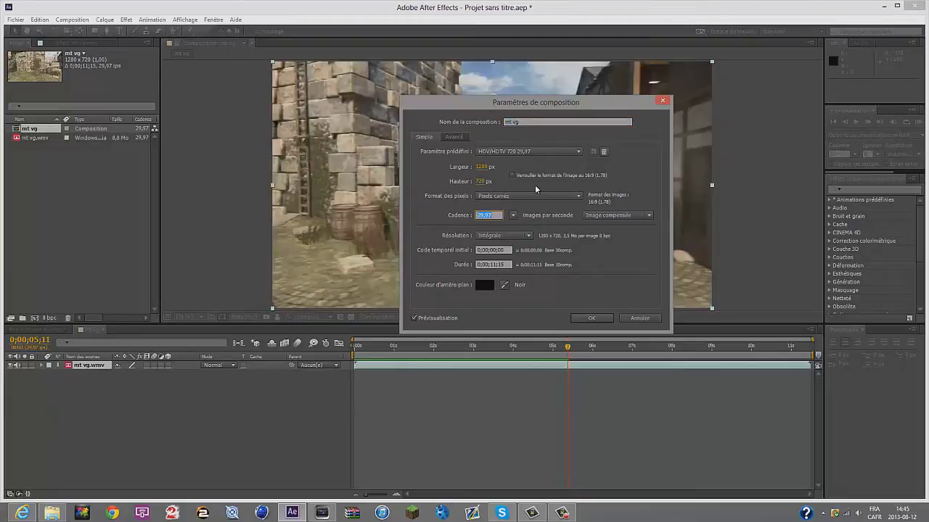
text(30)
click(590, 318)
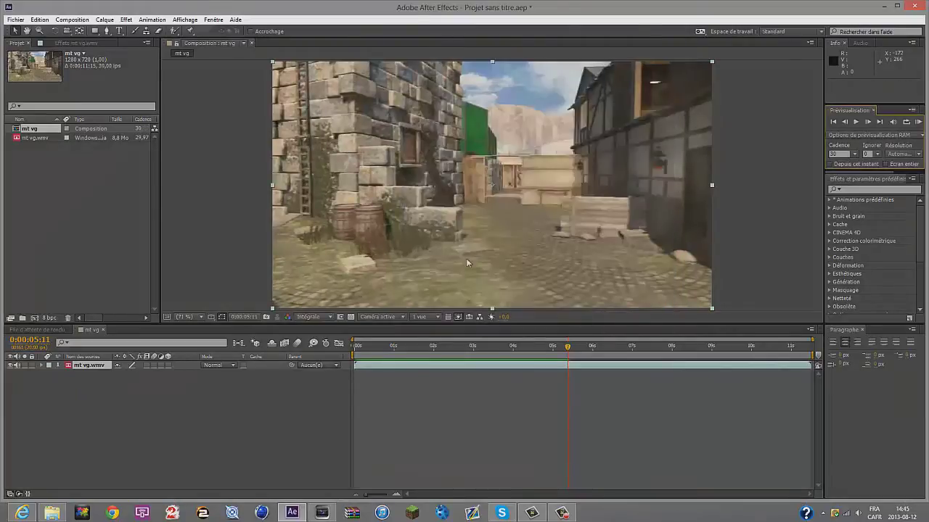
Queue mt vg for rendering with PNG Sequence output format and bring up its output destination
click(72, 19)
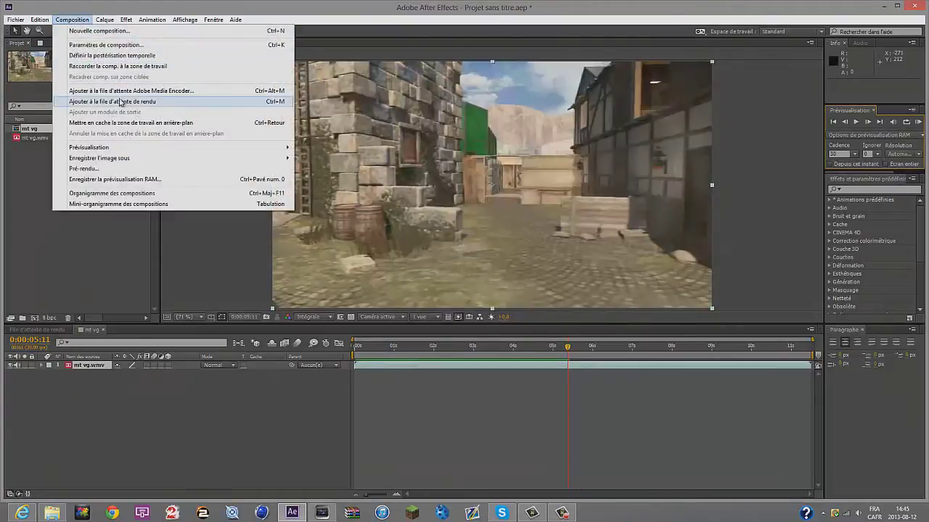
click(116, 102)
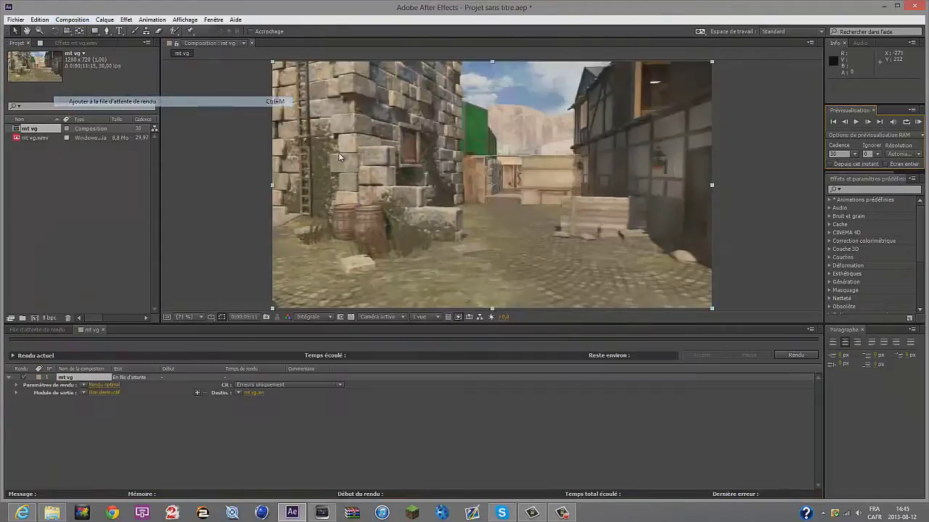
click(114, 395)
click(396, 134)
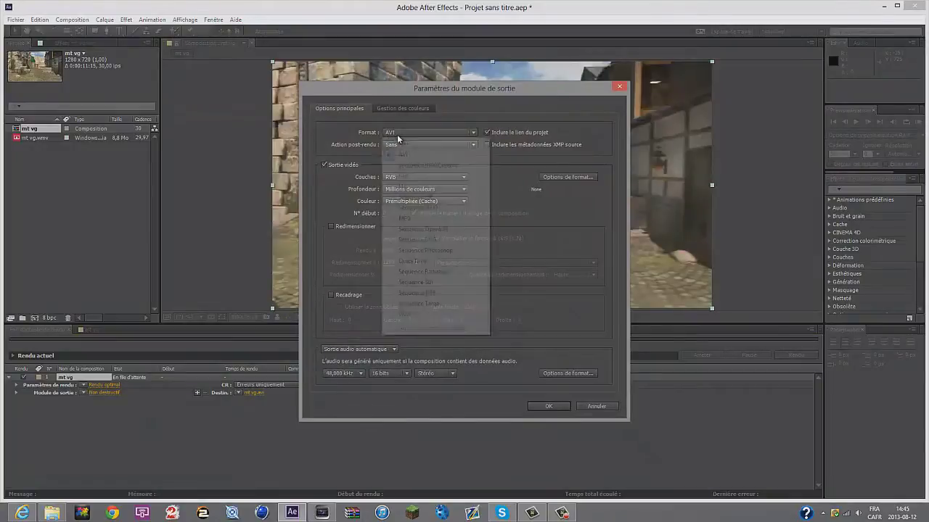
click(450, 240)
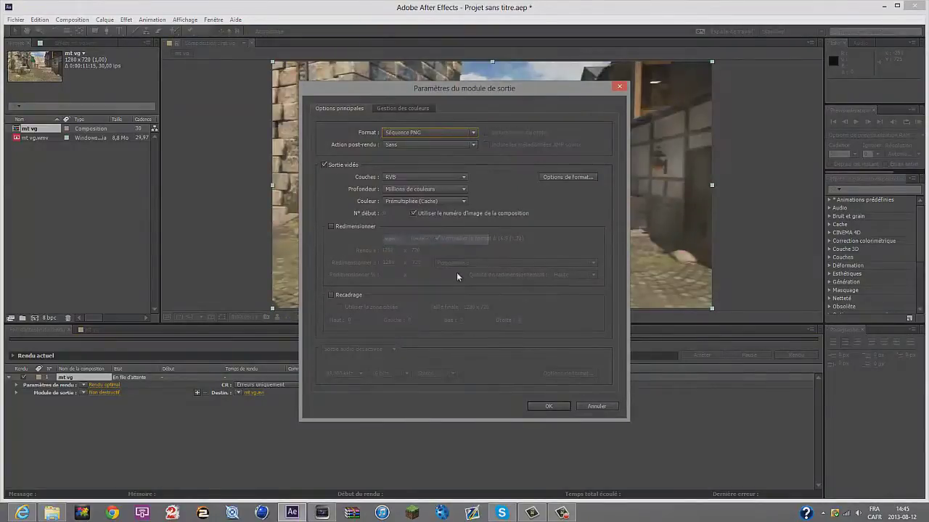
click(560, 407)
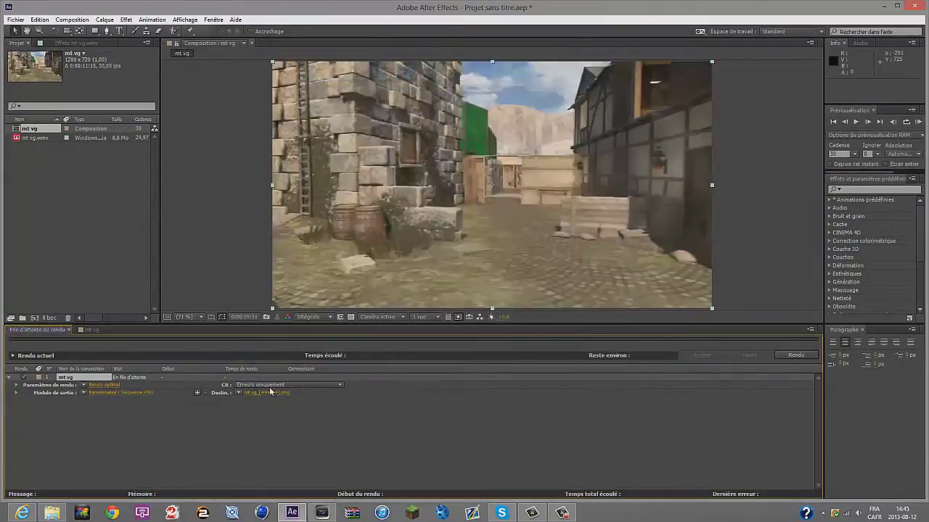
click(270, 394)
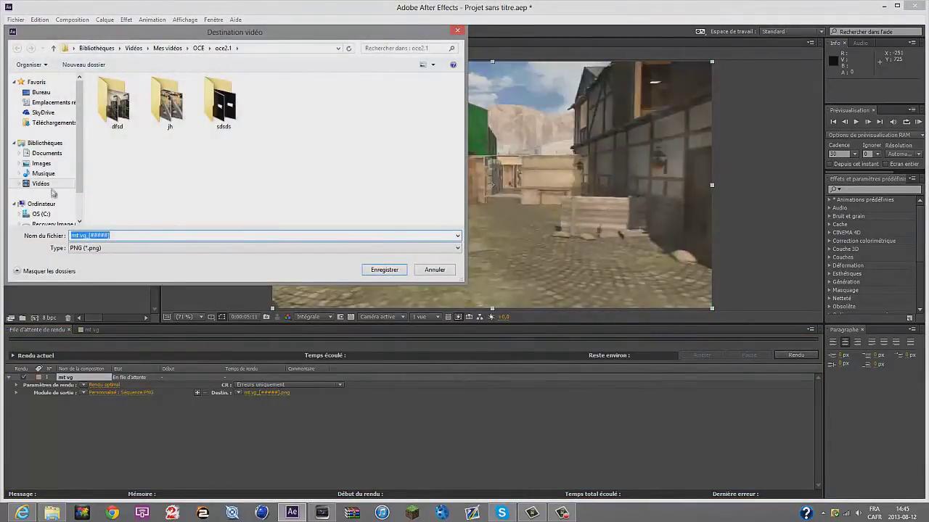
Browse the destination dialog to Vidéos › tutoriel › motion track
click(52, 188)
click(375, 95)
double_click(376, 95)
click(175, 104)
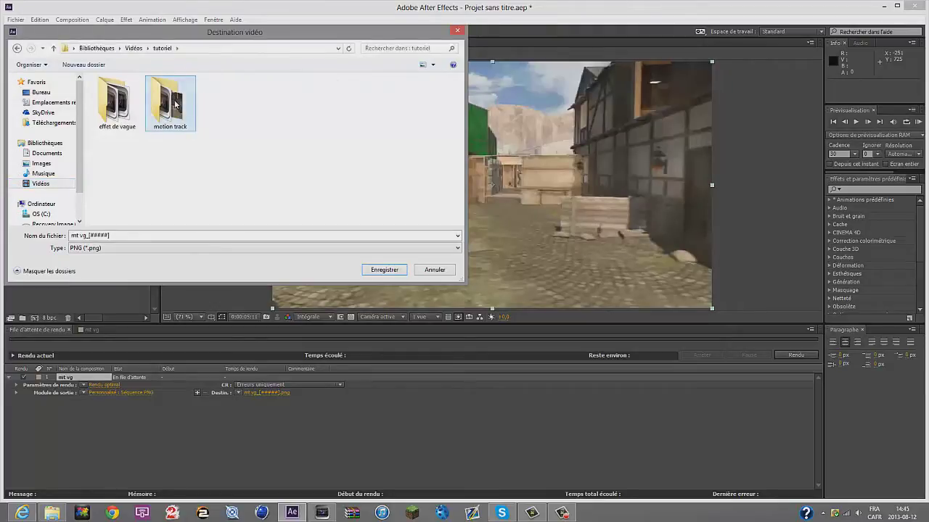
double_click(175, 104)
Create a new folder named tuto there and save the PNG output into it
right_click(177, 112)
mouse_move(205, 224)
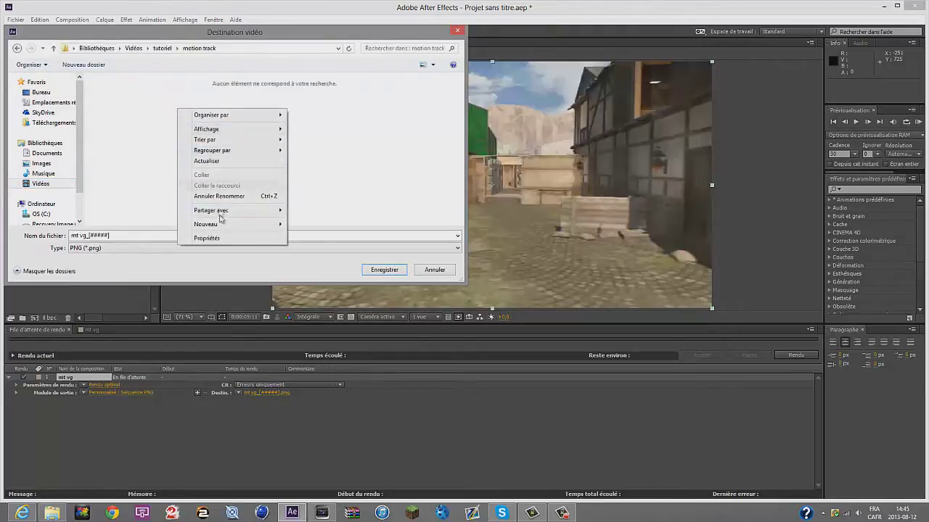
click(301, 226)
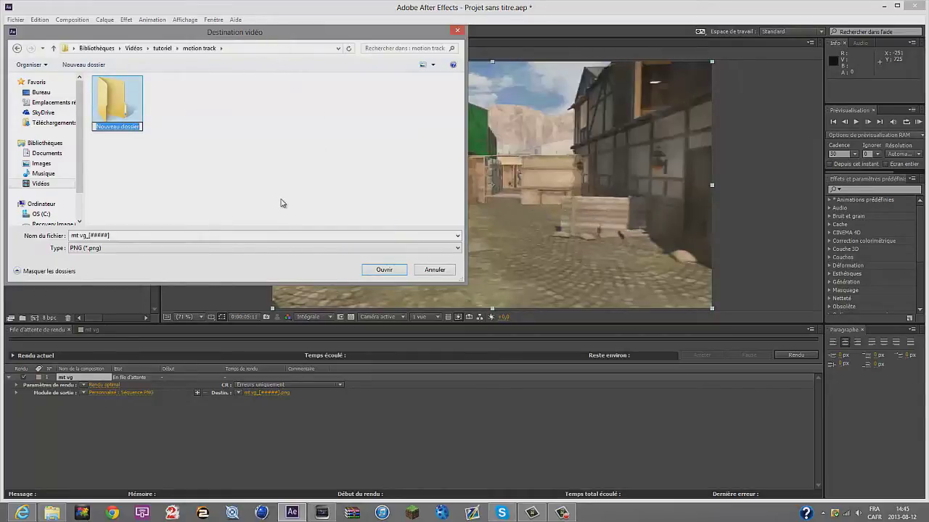
text(tuto)
key(Return)
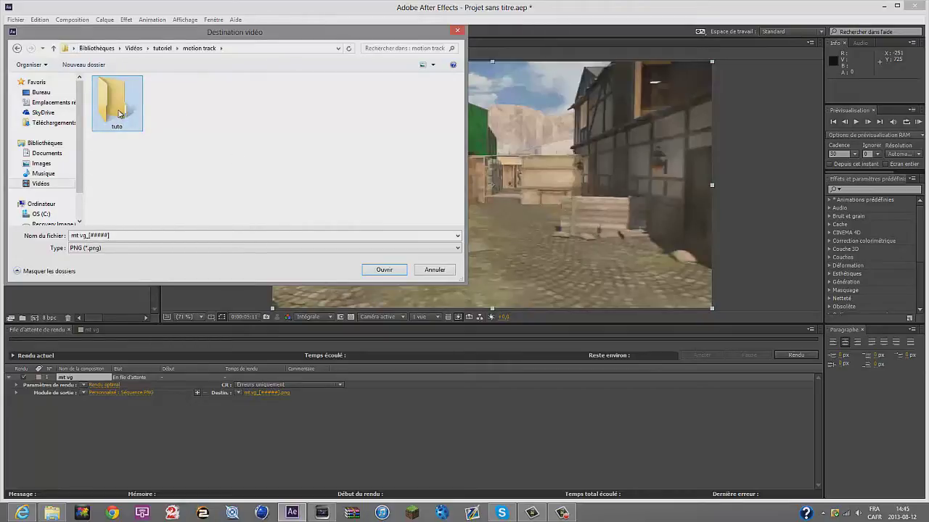
double_click(119, 111)
click(396, 271)
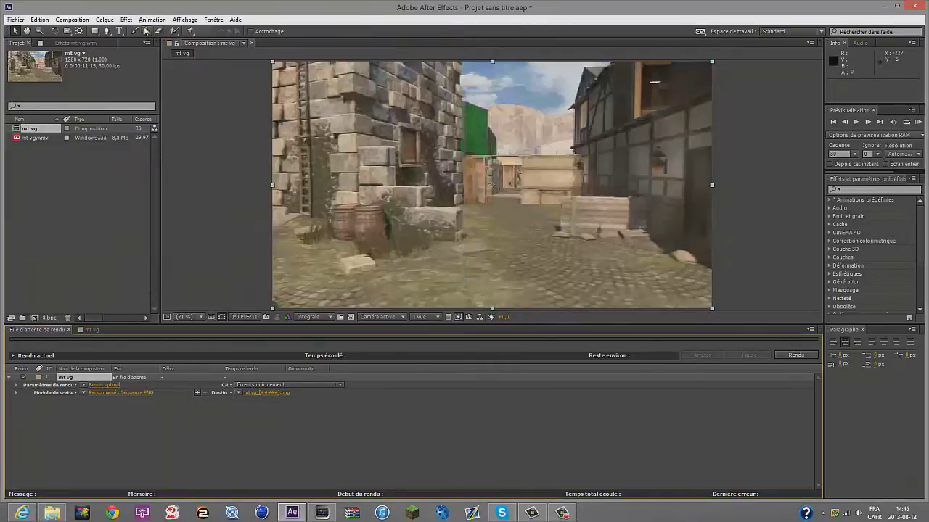
Render mt vg to PNG frames, then quit After Effects without saving the project
click(809, 354)
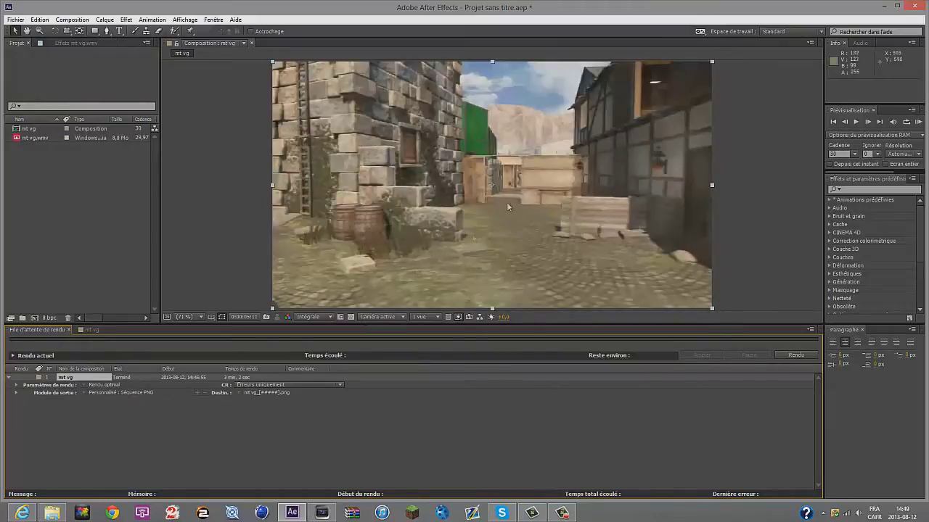
click(922, 6)
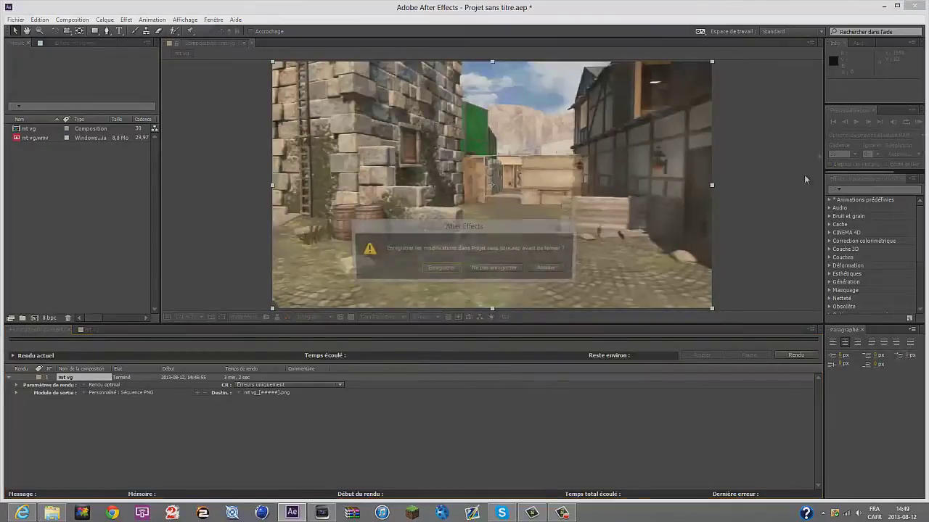
click(486, 270)
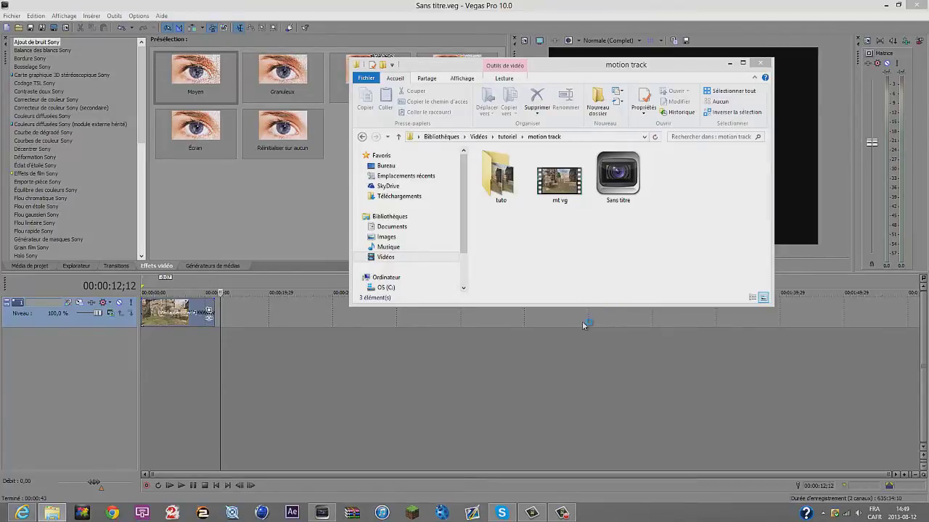
mouse_move(927, 2)
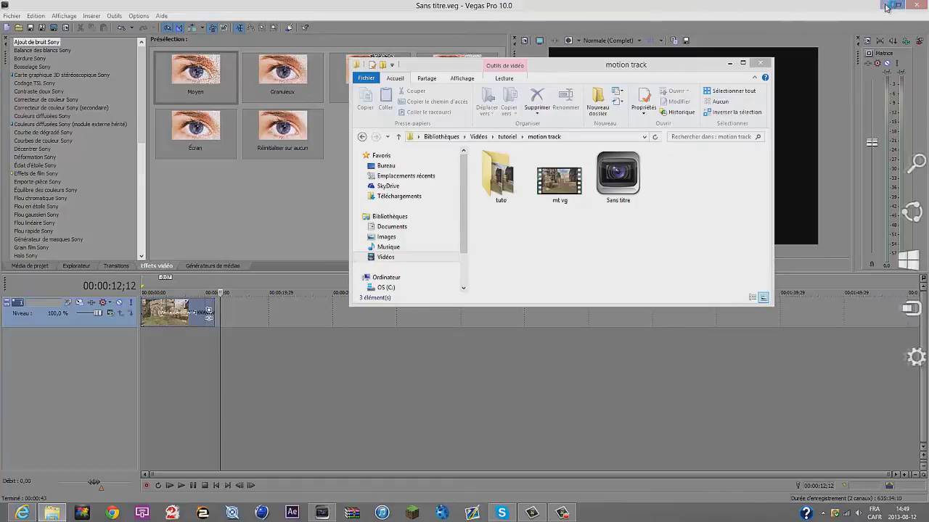
Minimize Vegas Pro, Skype and the motion track window, then launch boujou
click(888, 5)
click(888, 5)
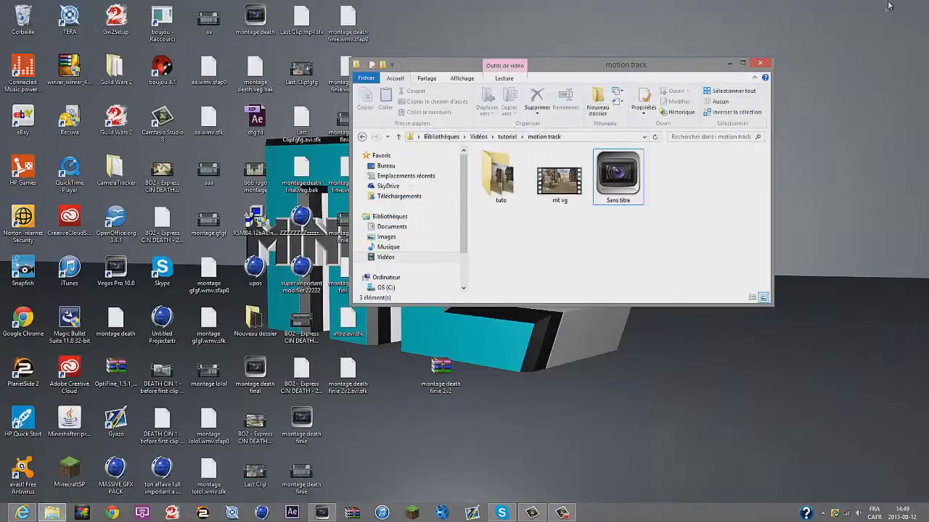
click(728, 63)
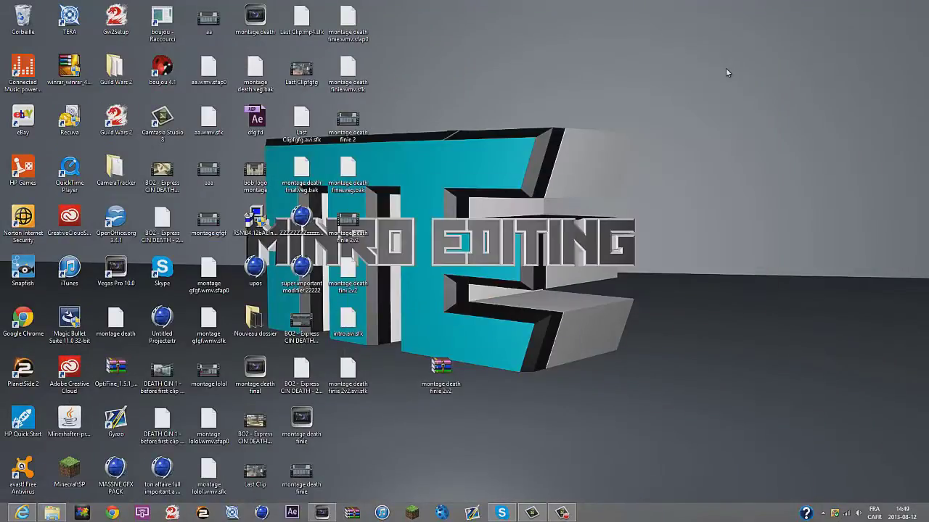
click(444, 513)
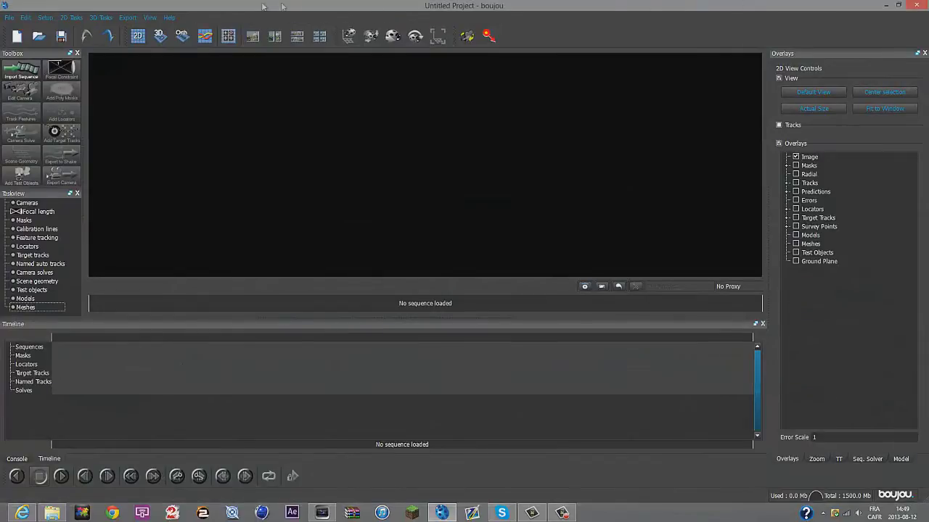
Start an image sequence import and browse to Videos › tutorial › motion track
click(18, 67)
click(71, 111)
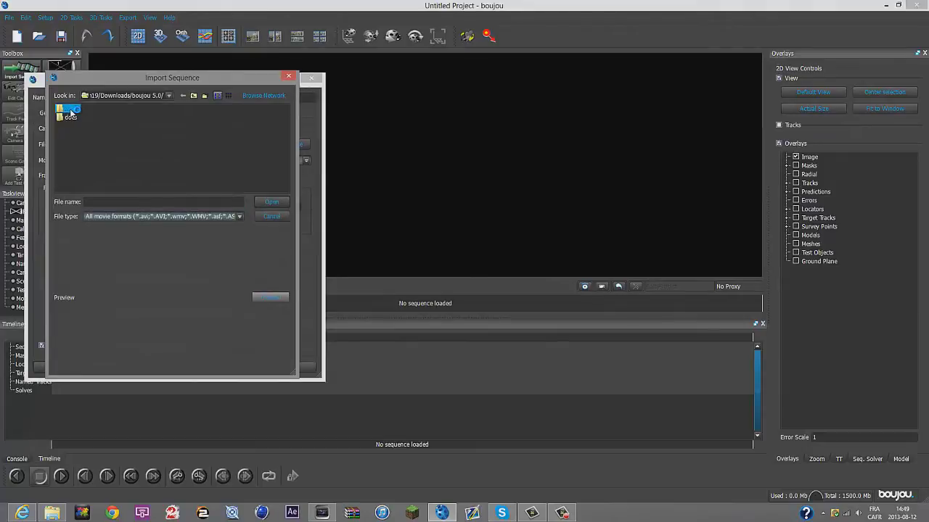
double_click(71, 111)
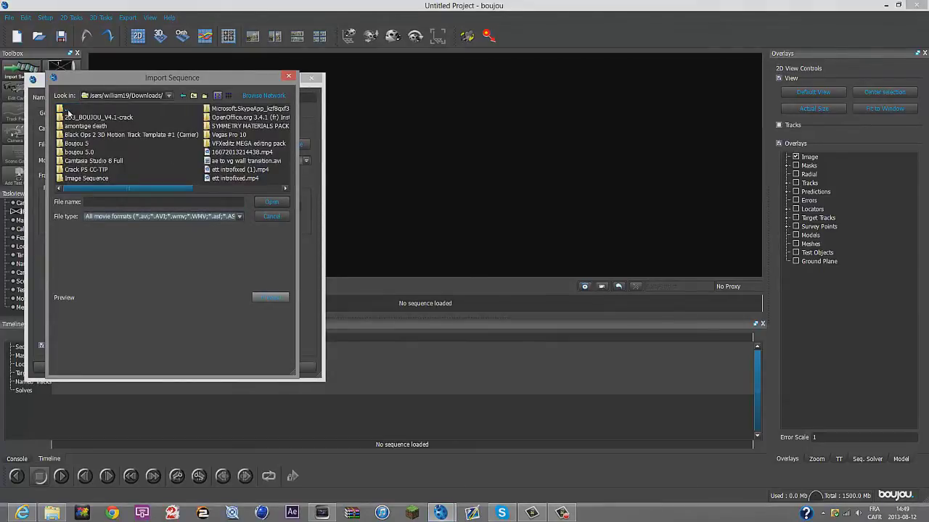
double_click(67, 111)
double_click(123, 126)
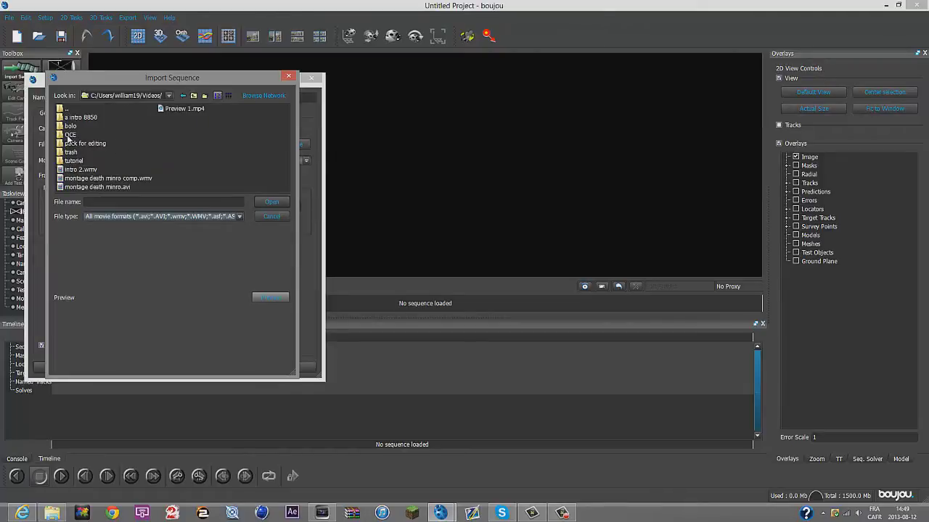
double_click(71, 160)
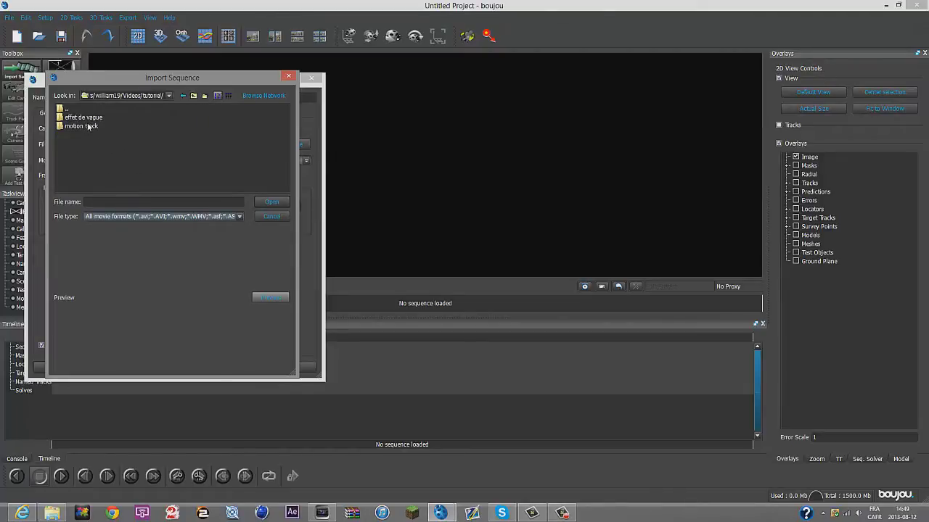
double_click(89, 127)
Open the tuto folder and choose mt vg_00000.png as the first frame
click(72, 117)
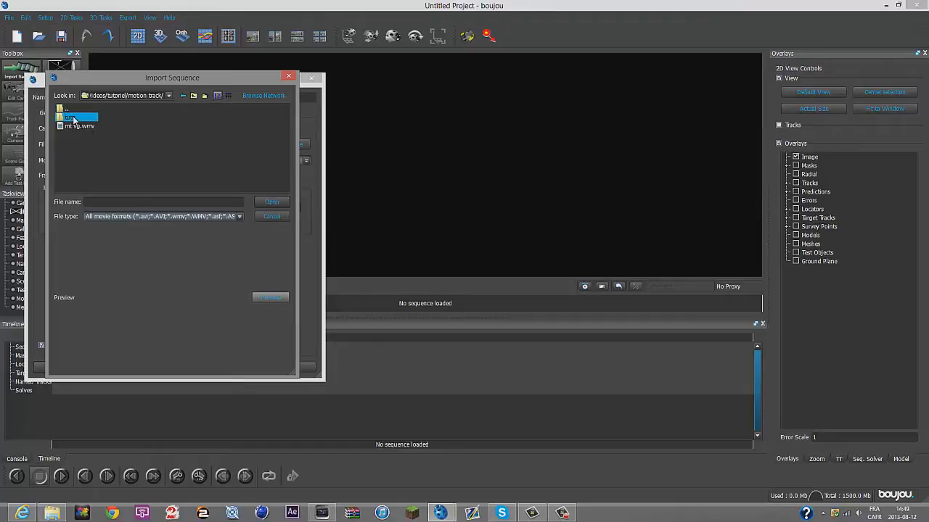
double_click(72, 117)
click(90, 117)
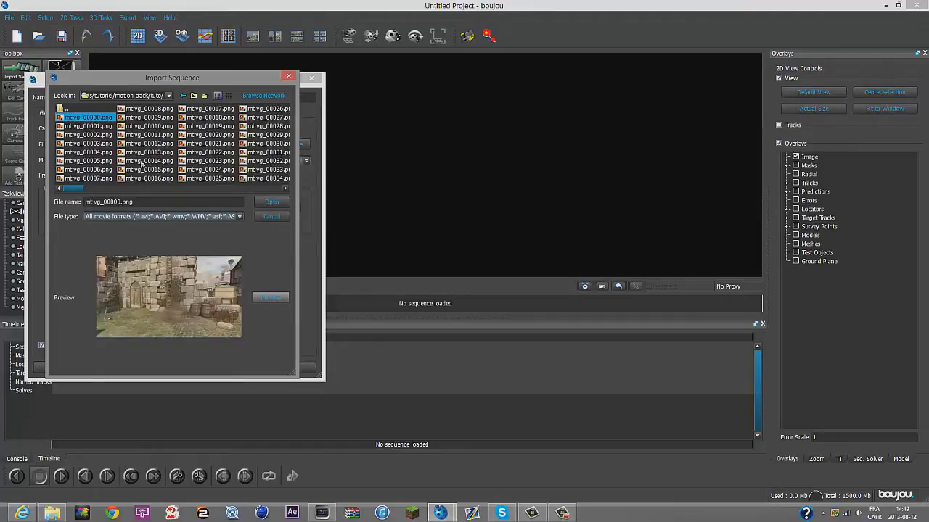
click(270, 202)
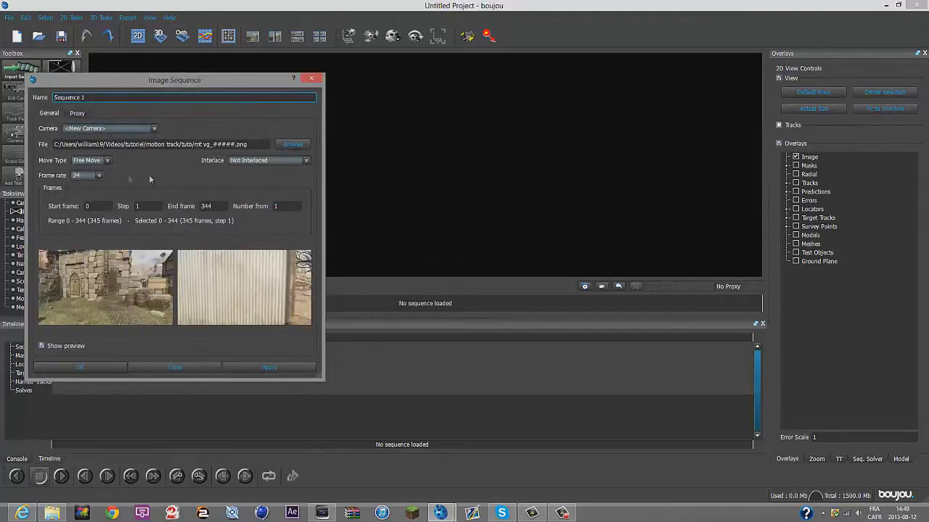
Load the 345-frame mt vg PNG sequence at 30 fps, then bring up the camera properties
click(99, 176)
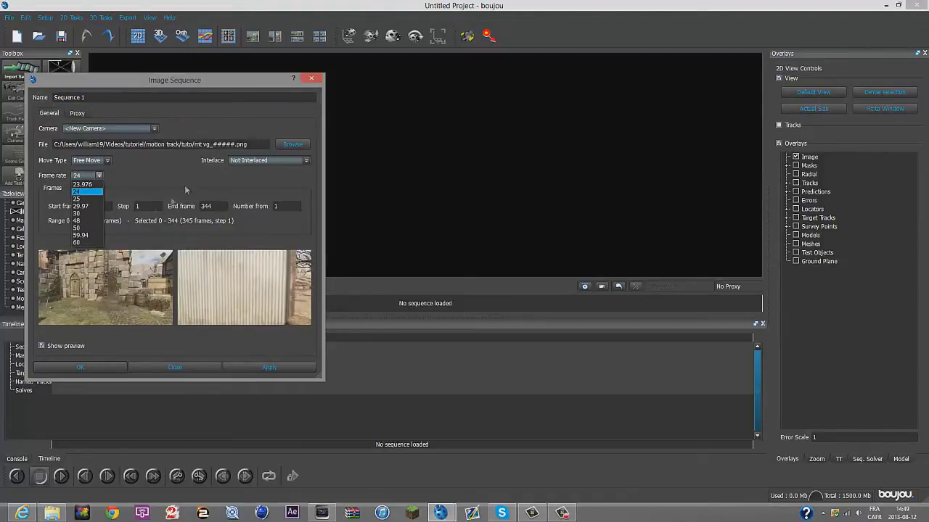
key(Up)
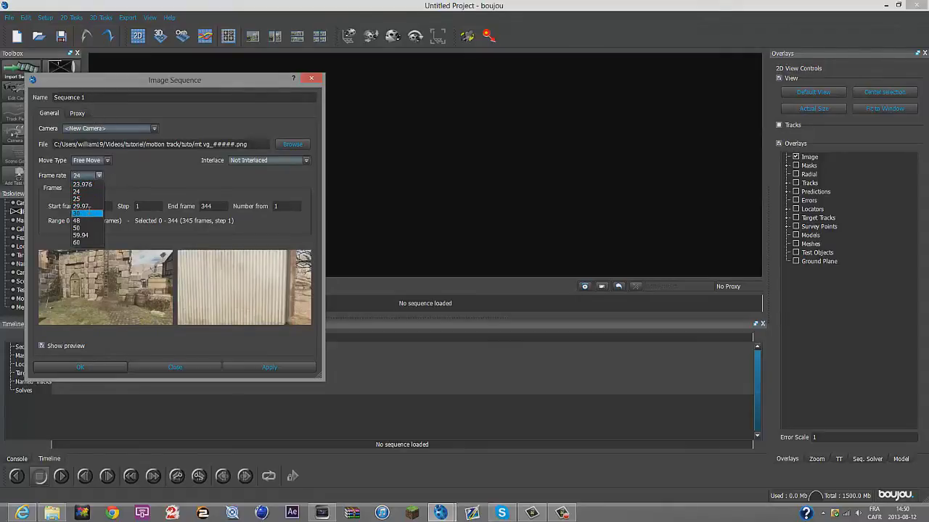
click(88, 212)
click(279, 367)
click(192, 368)
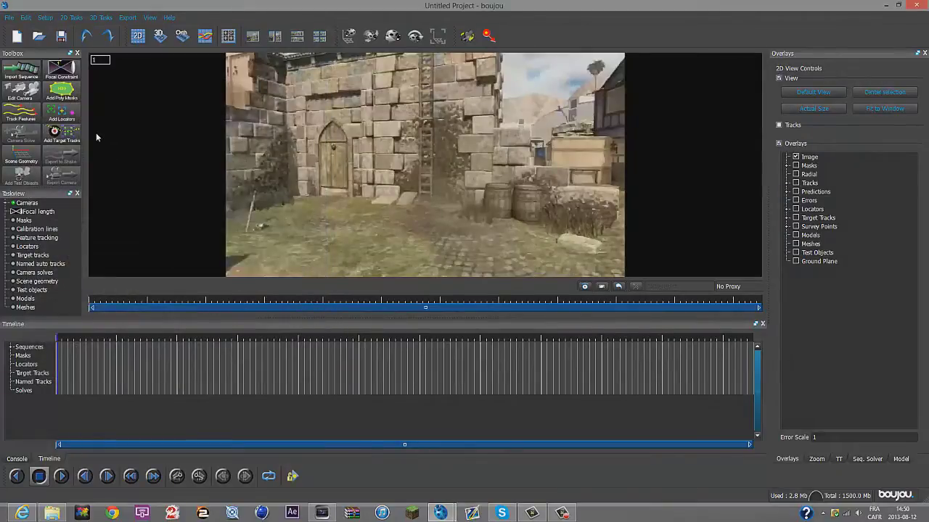
click(20, 92)
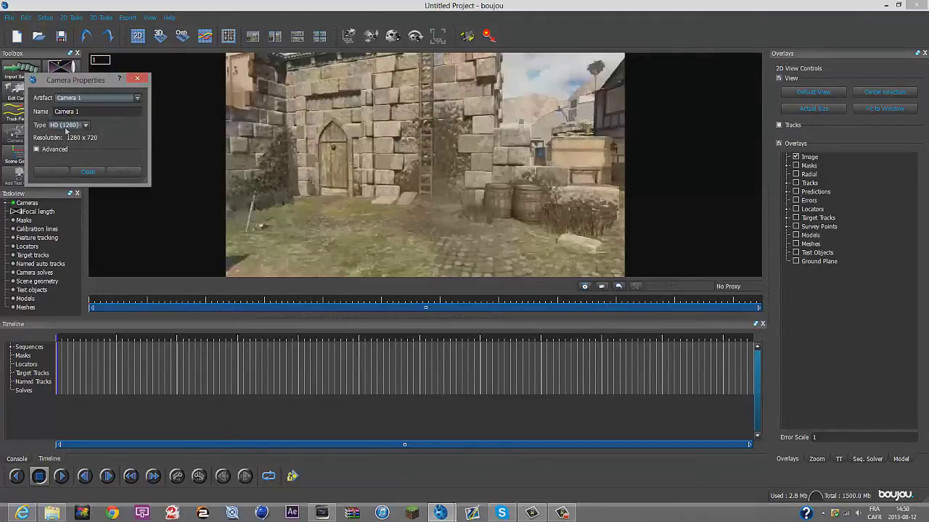
Track features across all frames and scrub back to frame 180 to check the tracks
click(86, 172)
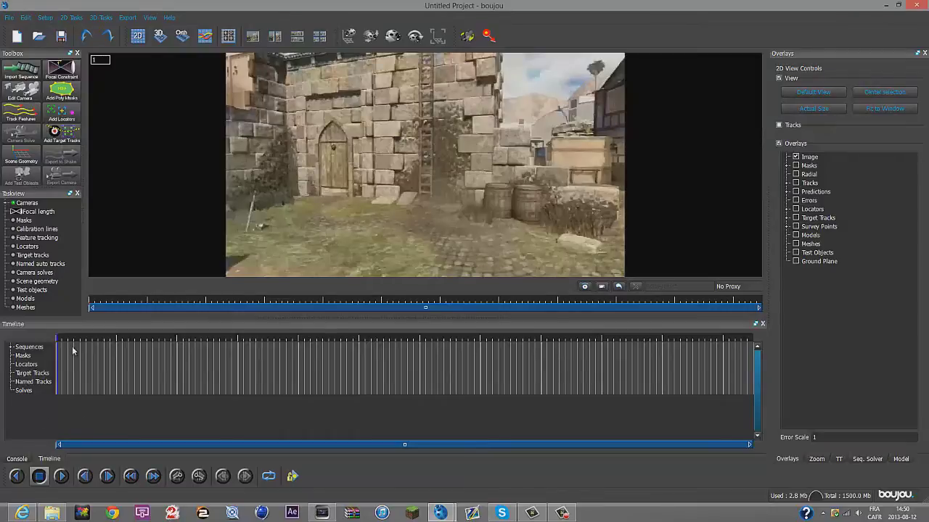
mouse_move(60, 360)
mouse_down()
mouse_move(404, 358)
mouse_move(80, 347)
mouse_up()
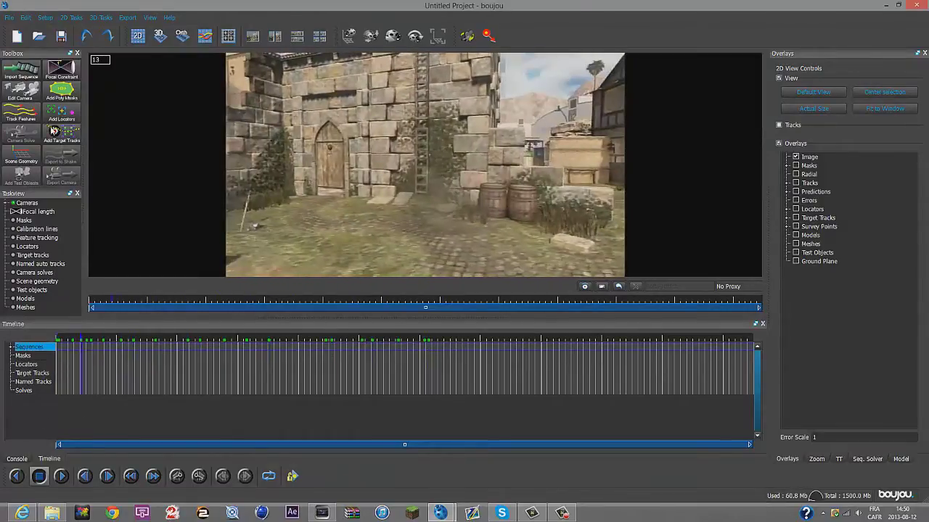
click(14, 116)
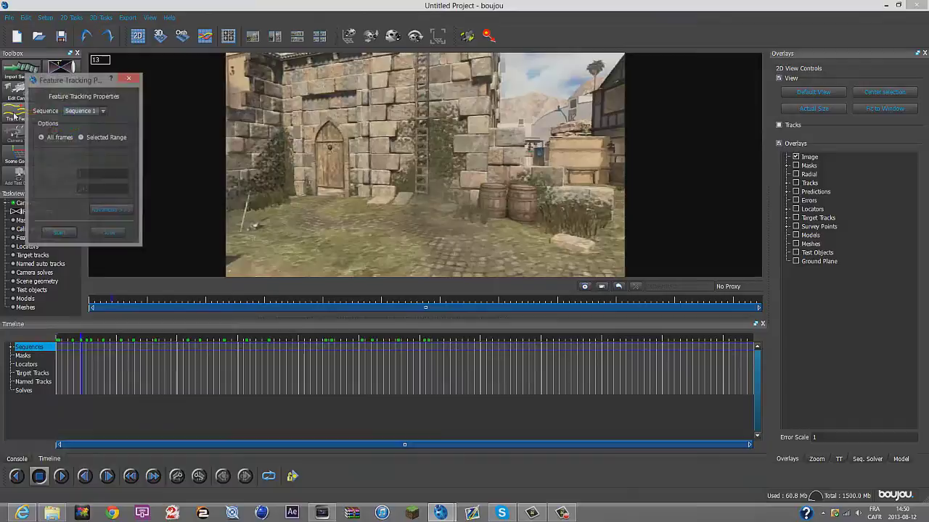
click(61, 236)
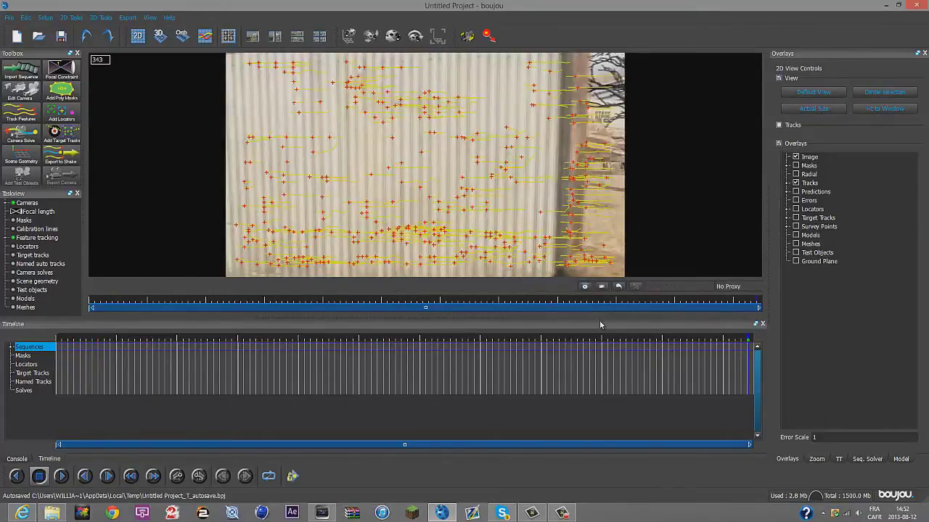
drag(747, 374, 372, 371)
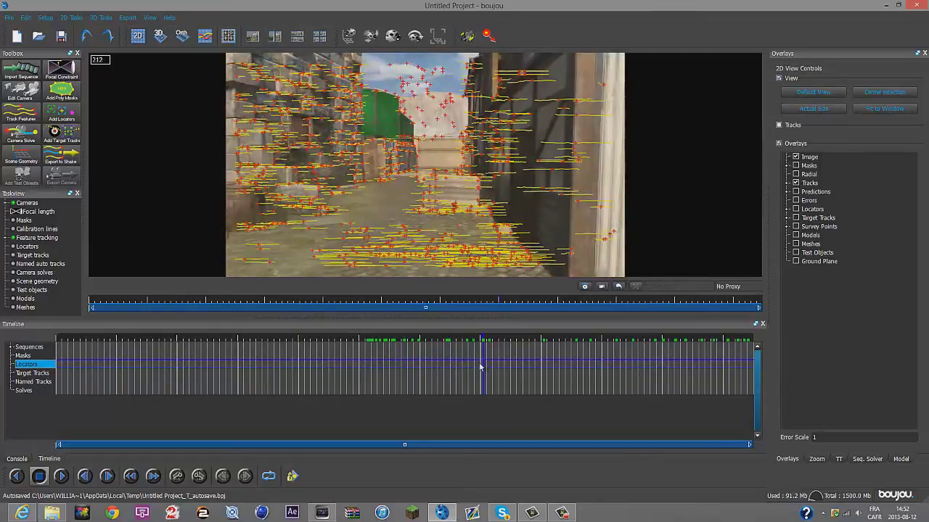
drag(481, 380, 419, 381)
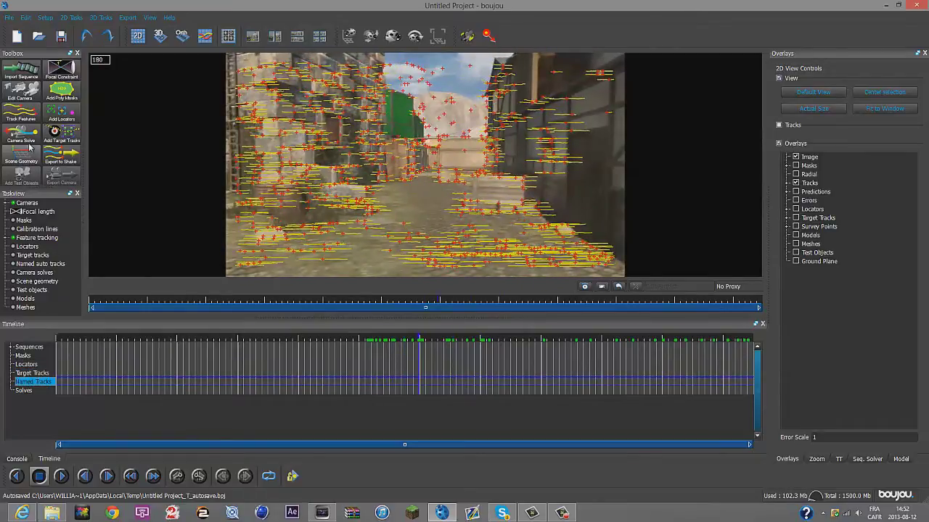
click(29, 136)
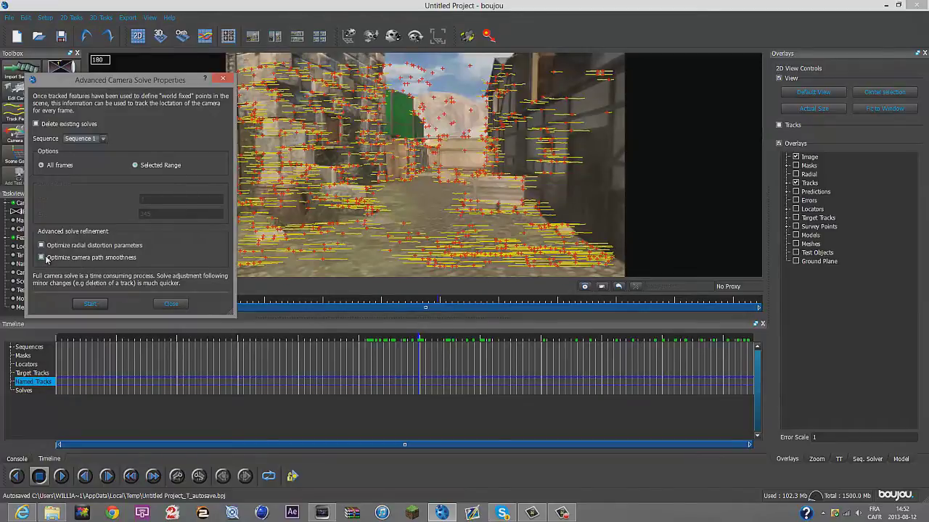
Solve the camera over all frames and scrub back to frame 170 to inspect predicted points
click(89, 303)
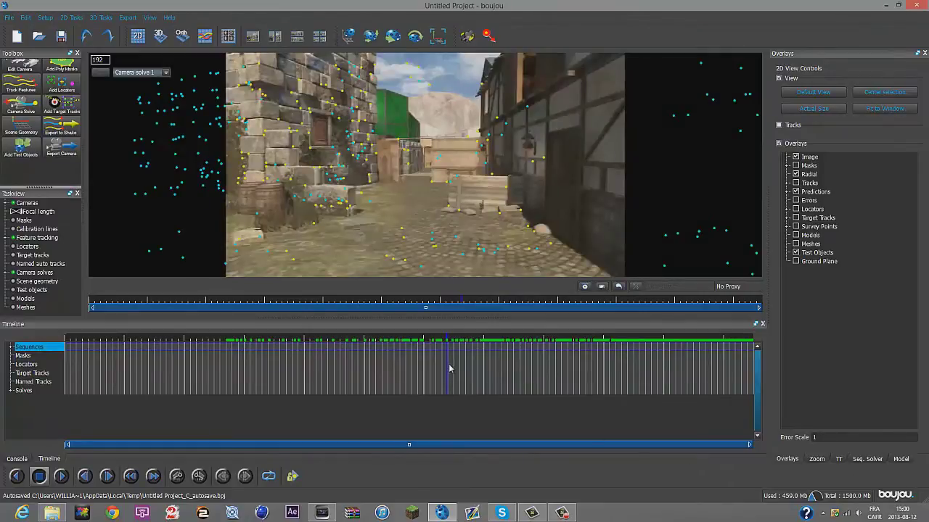
drag(449, 369, 404, 369)
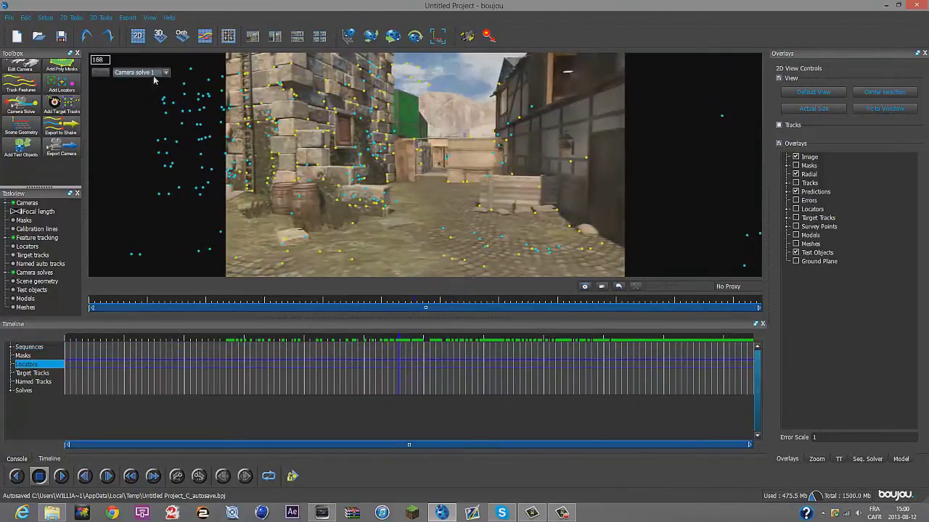
Add a z-axis coordinate frame hint connected to two tracks, including track 6256
click(21, 125)
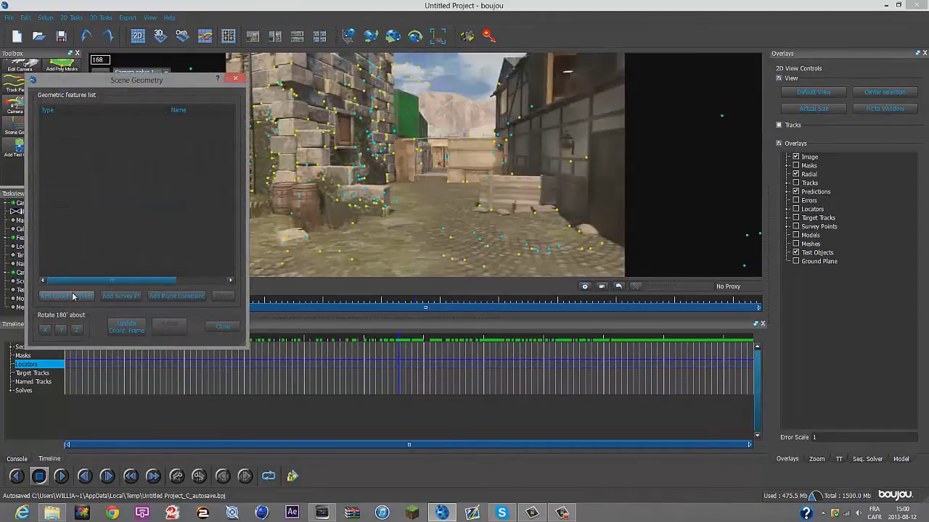
click(75, 299)
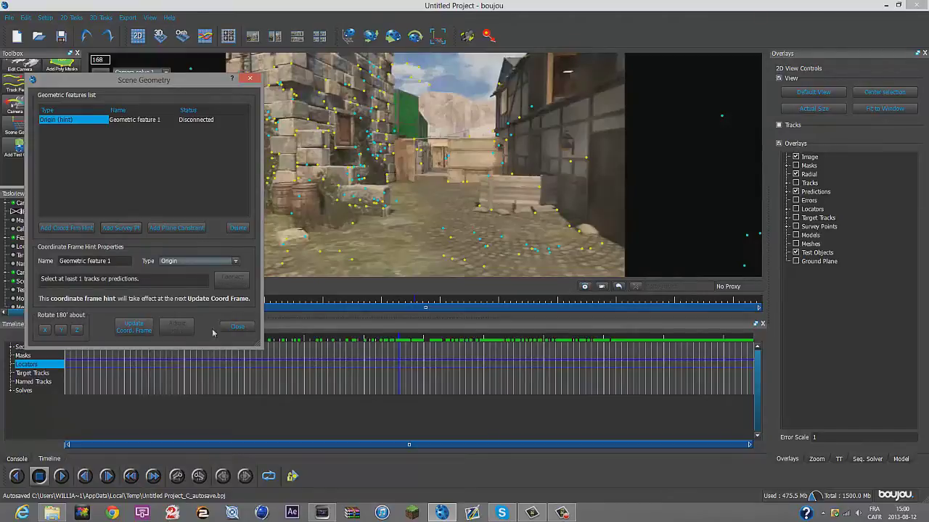
click(237, 262)
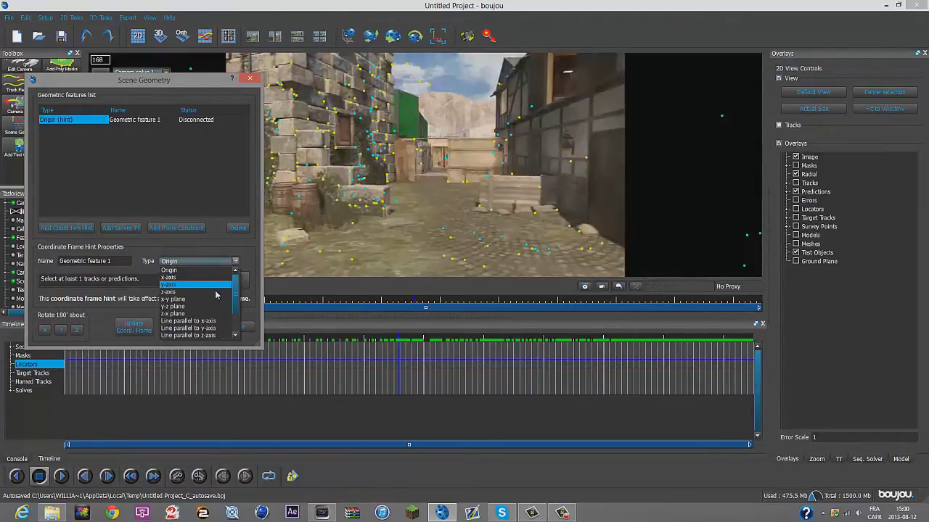
click(215, 292)
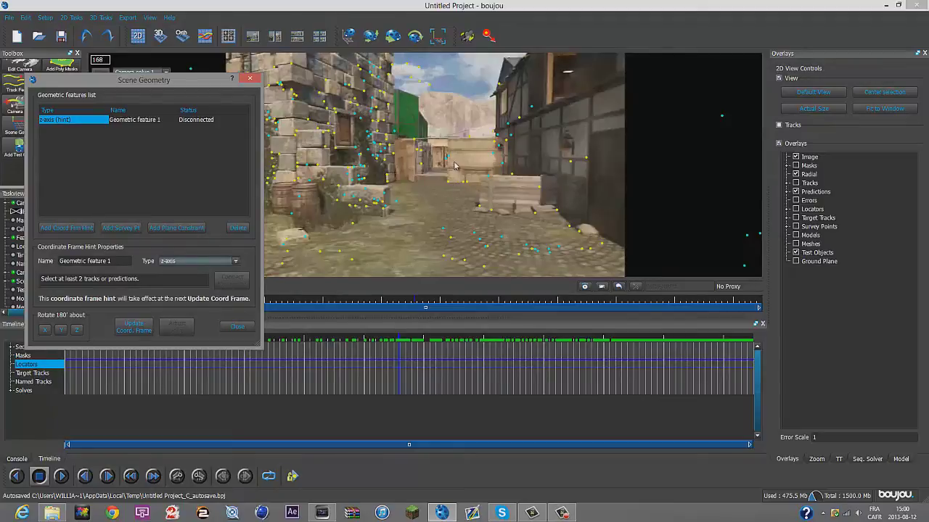
click(445, 259)
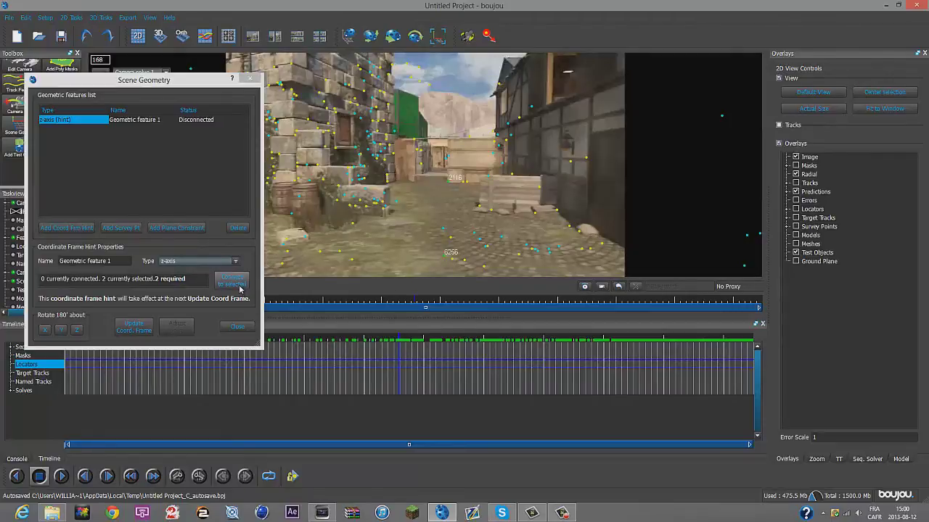
click(241, 287)
Add a y-axis hint connected to track 5323 and a second track
click(69, 228)
click(234, 261)
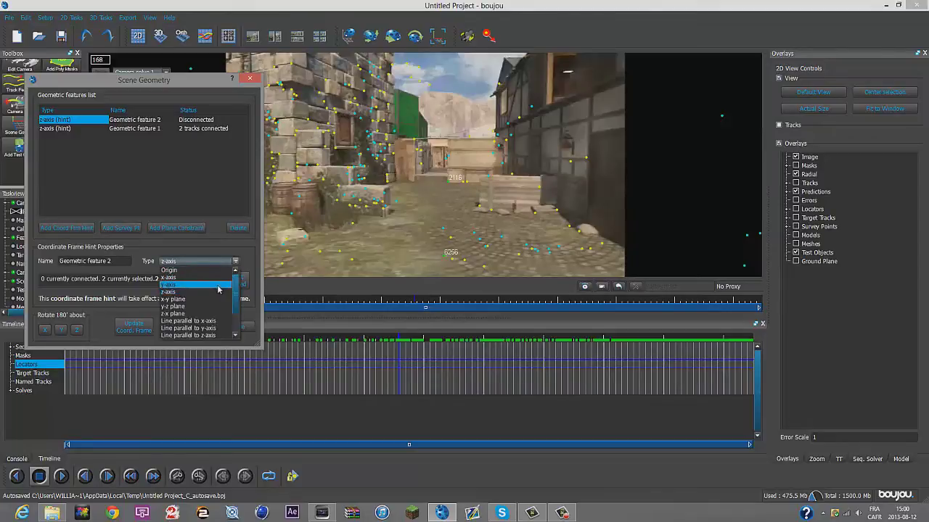
click(216, 289)
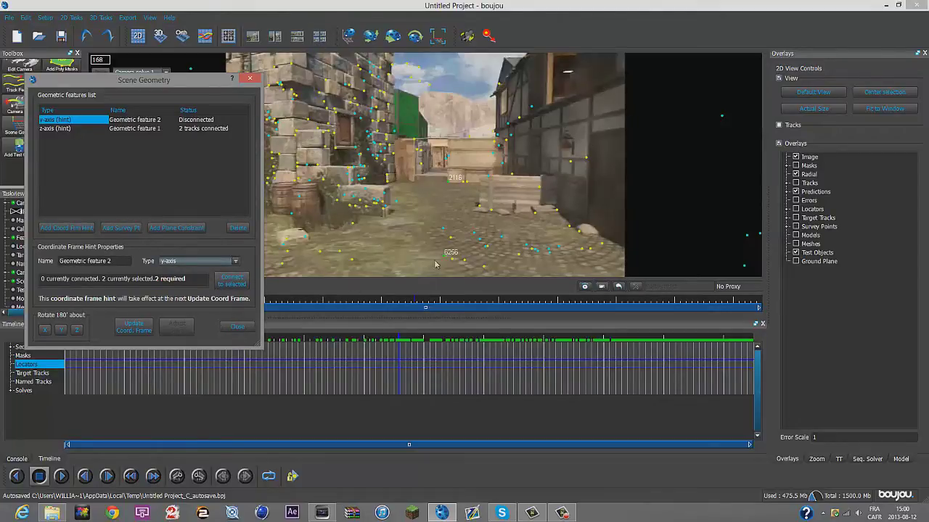
click(392, 180)
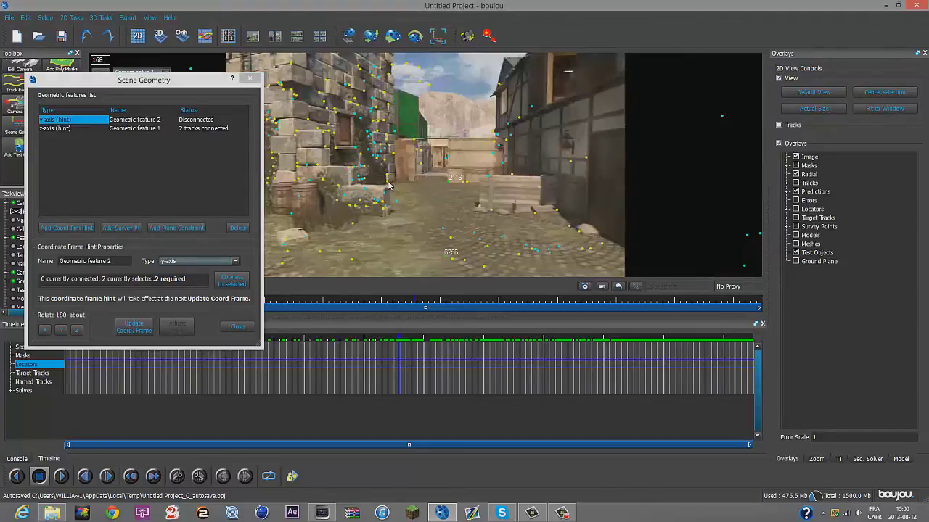
ctrl+click(382, 71)
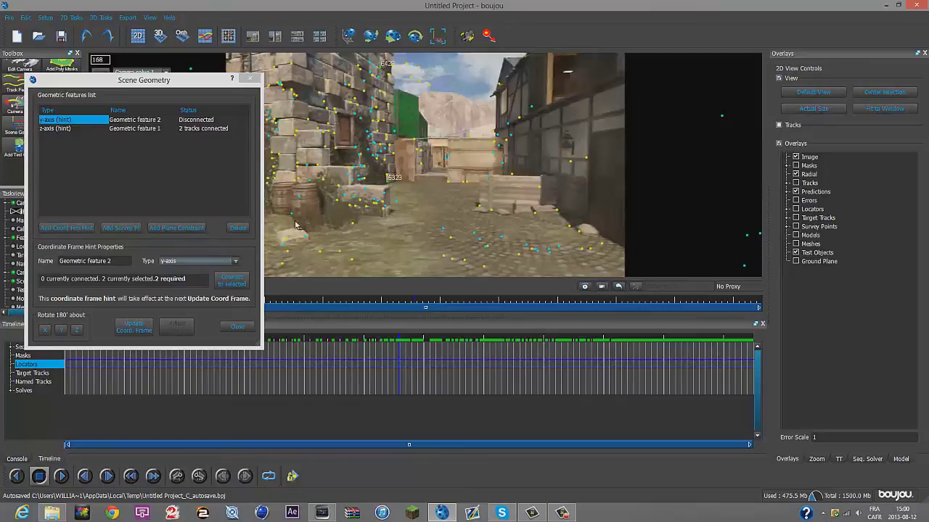
click(233, 282)
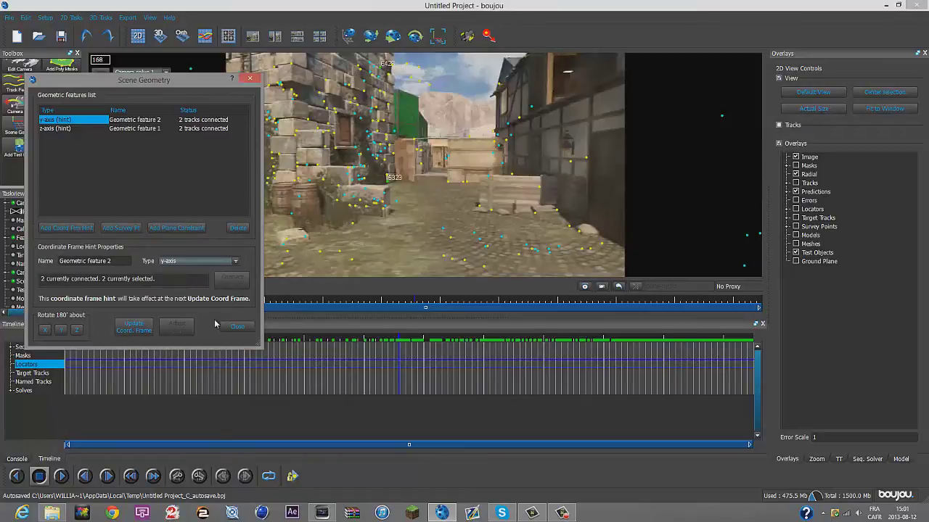
click(78, 228)
Make the new hint an x-axis hint tied to ground tracks 5583 and 3448
click(228, 261)
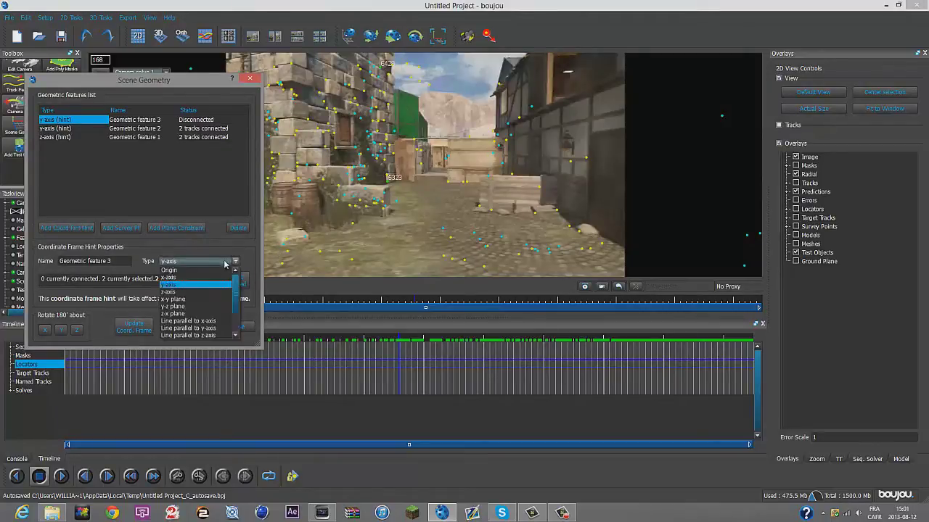
click(213, 278)
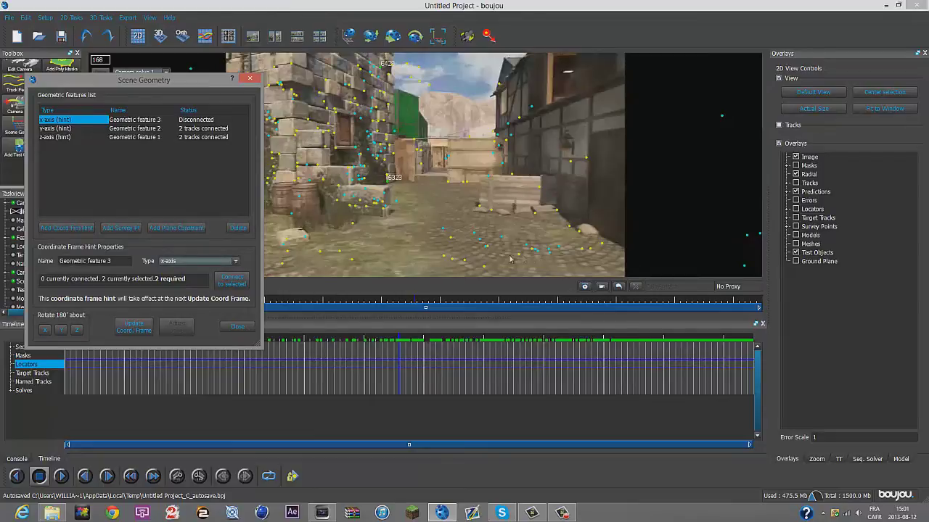
click(590, 251)
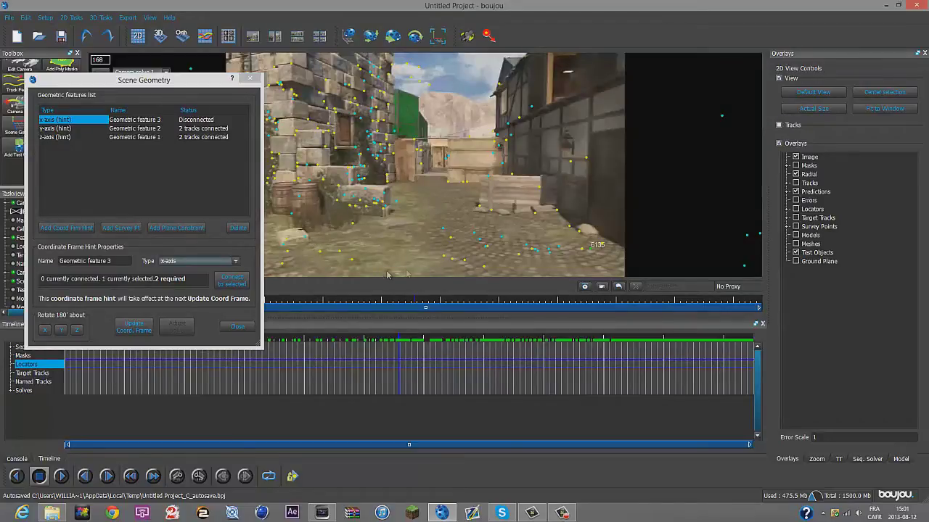
click(590, 253)
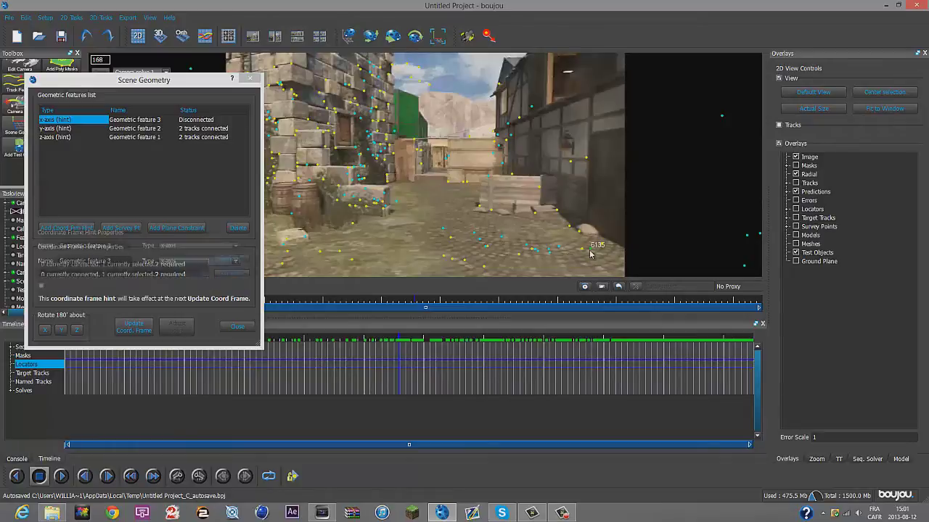
click(466, 263)
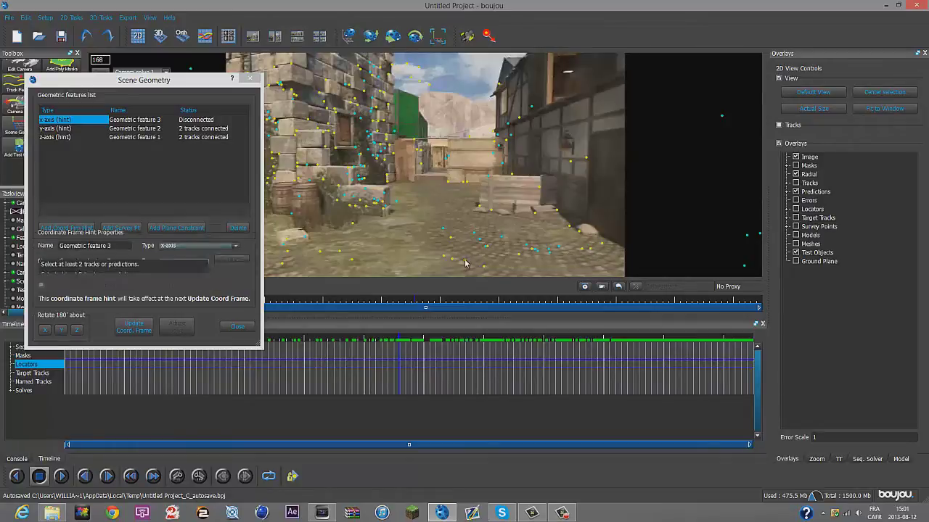
click(353, 263)
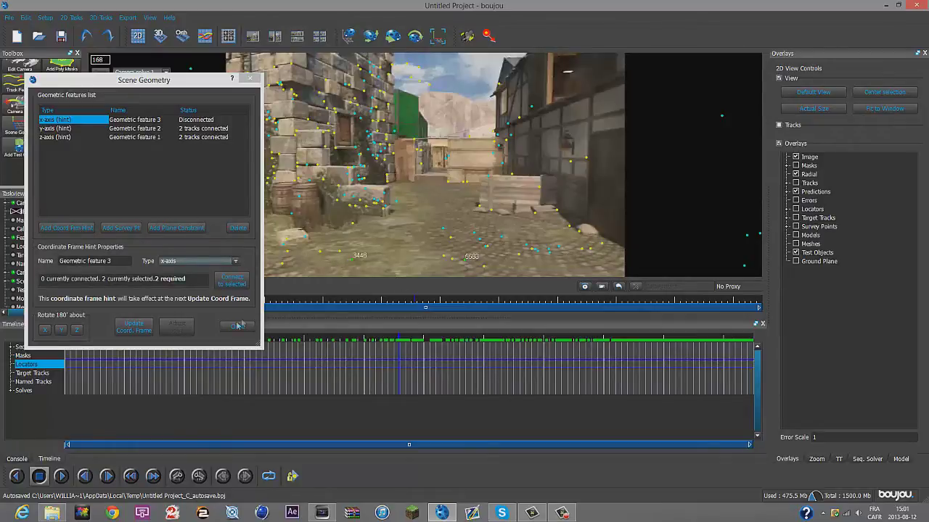
click(231, 281)
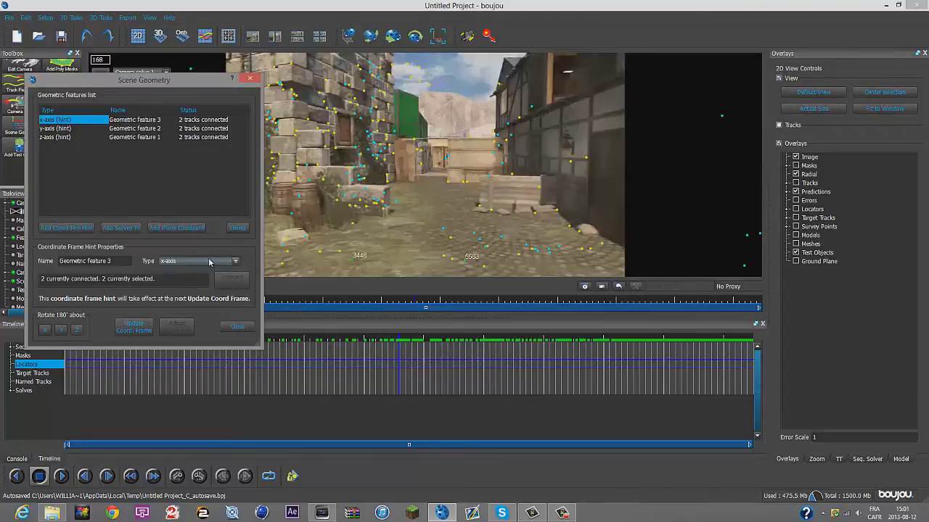
Add an Origin hint on track 6862 and close the scene geometry settings
click(66, 228)
click(206, 262)
click(174, 270)
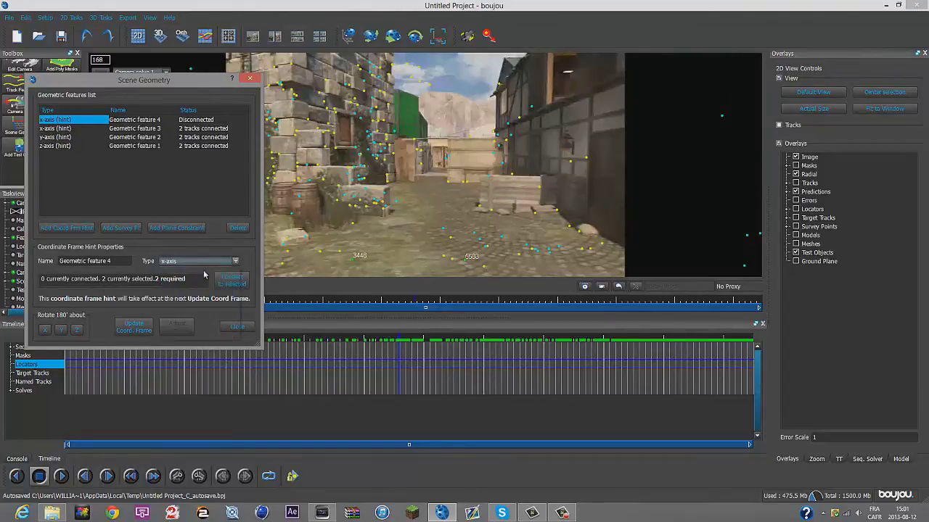
click(444, 233)
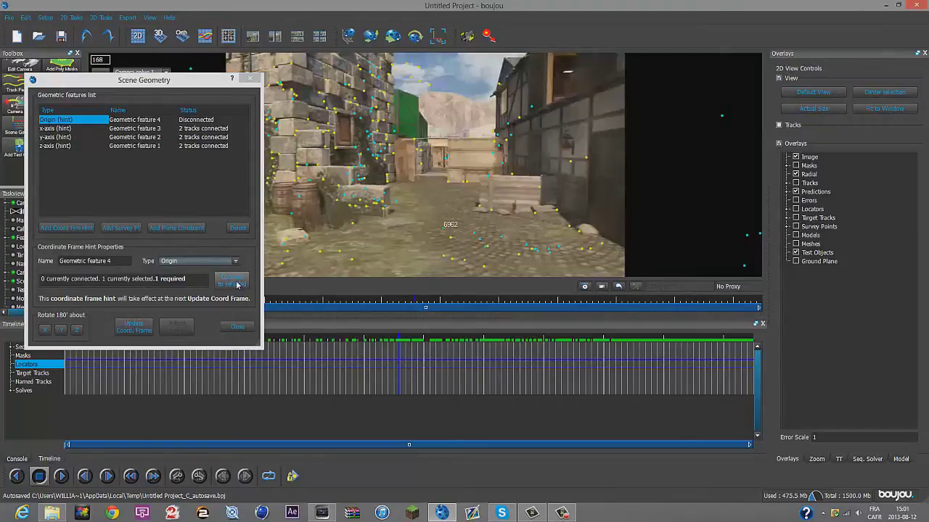
click(239, 288)
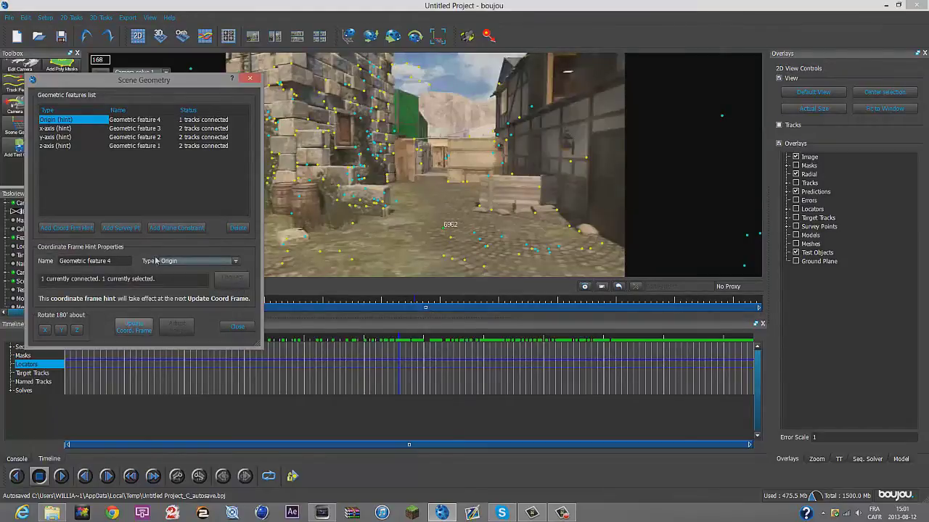
click(251, 78)
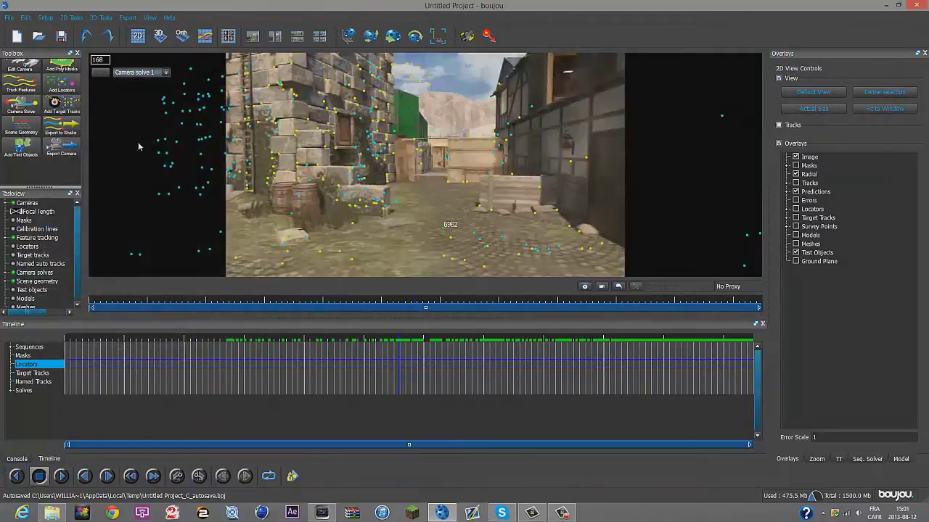
Set up the camera solve export as Cinema 4D with a scene scale of 100
click(127, 17)
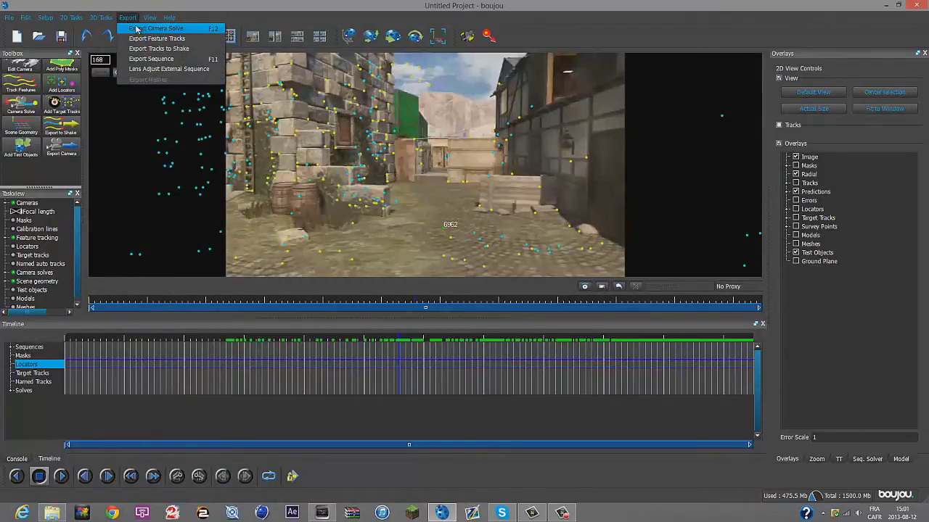
click(156, 28)
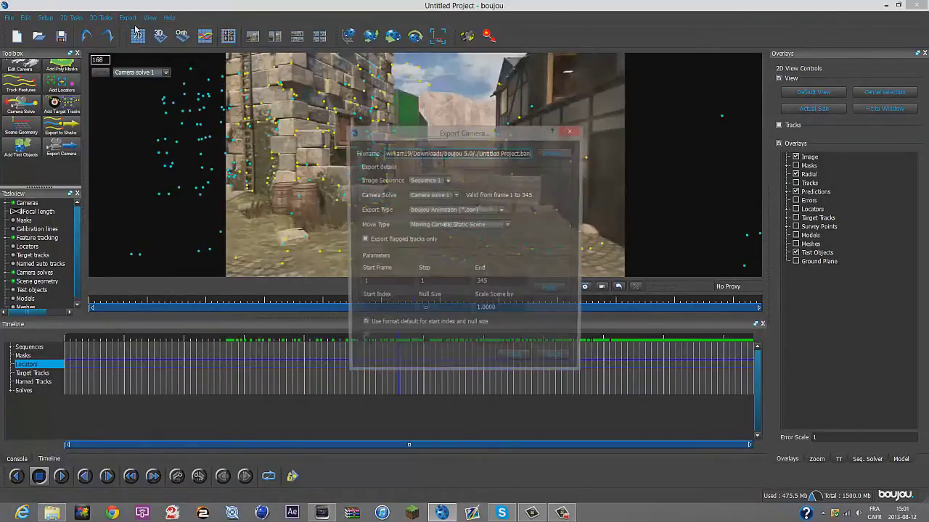
click(500, 211)
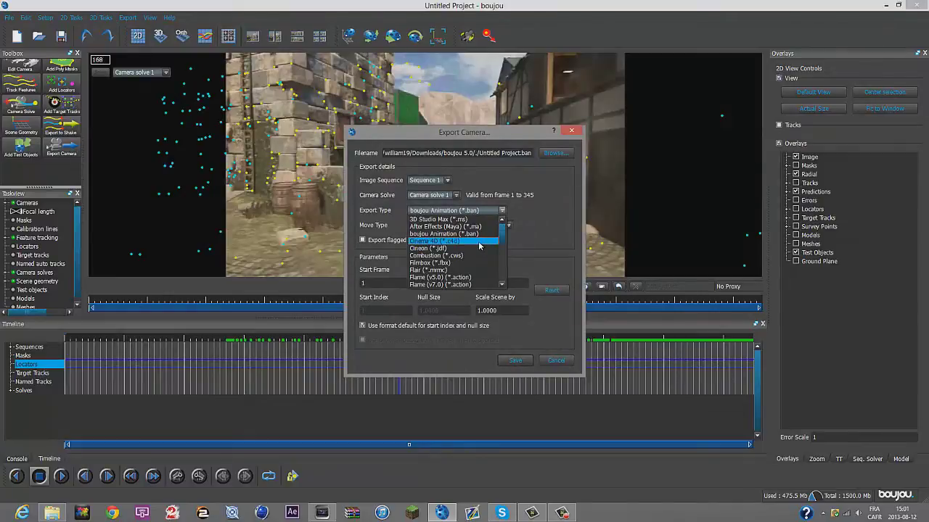
click(479, 241)
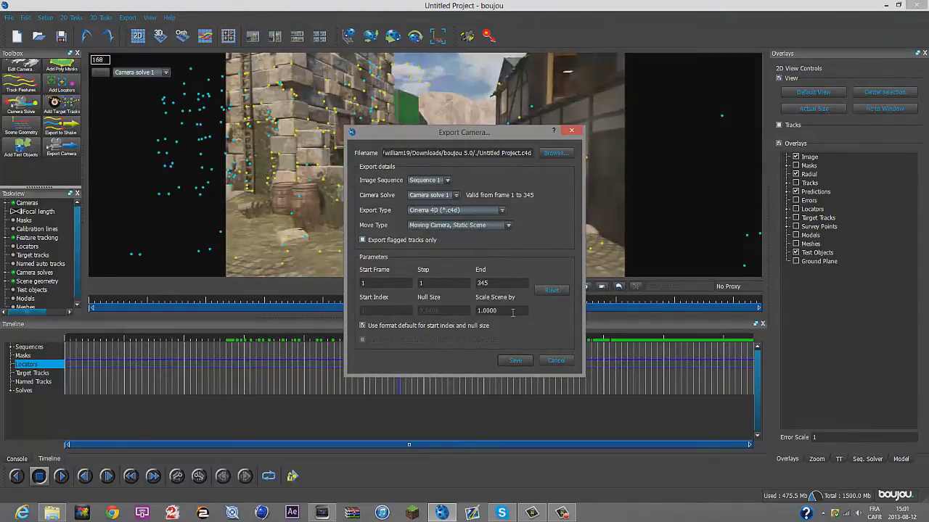
drag(510, 312, 426, 311)
text(10)
key(Tab)
Export to Vidéos\tutoriel\motion track as Untitled Projectgfg, then quit boujou
click(547, 159)
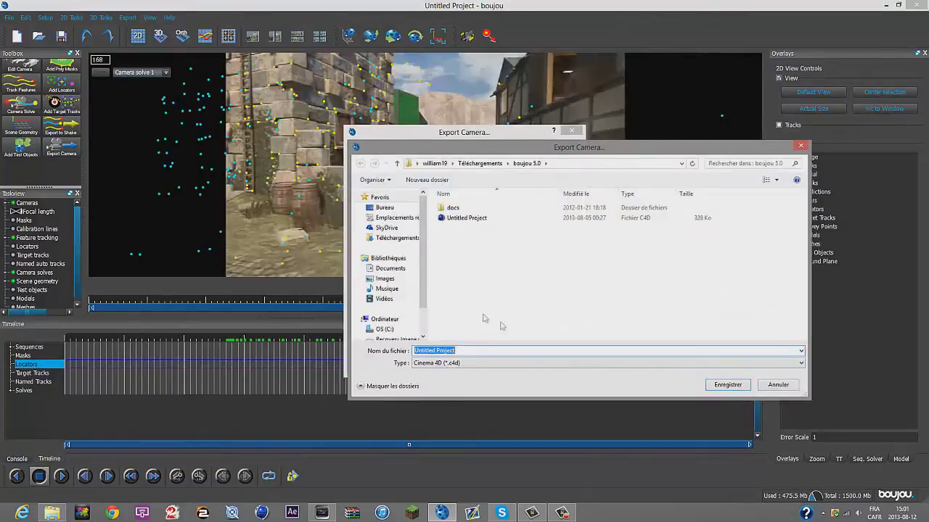
click(390, 301)
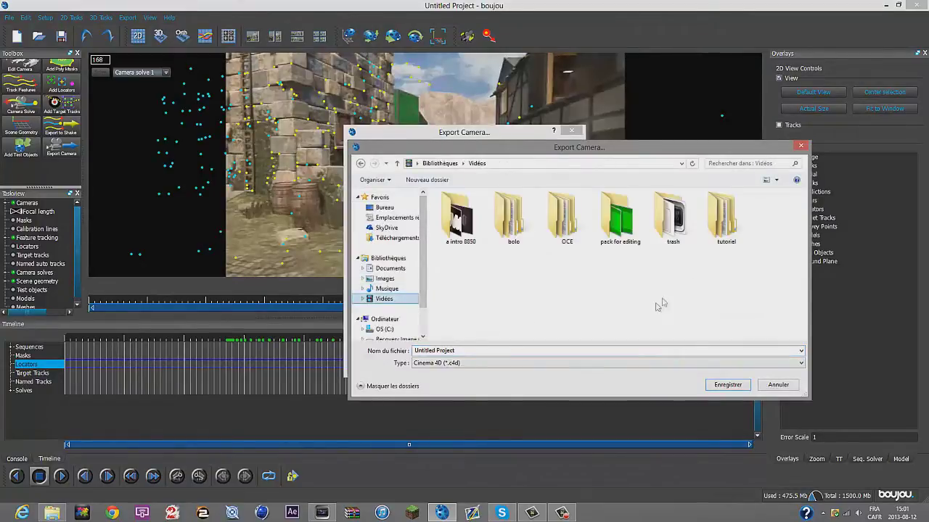
double_click(725, 213)
double_click(510, 218)
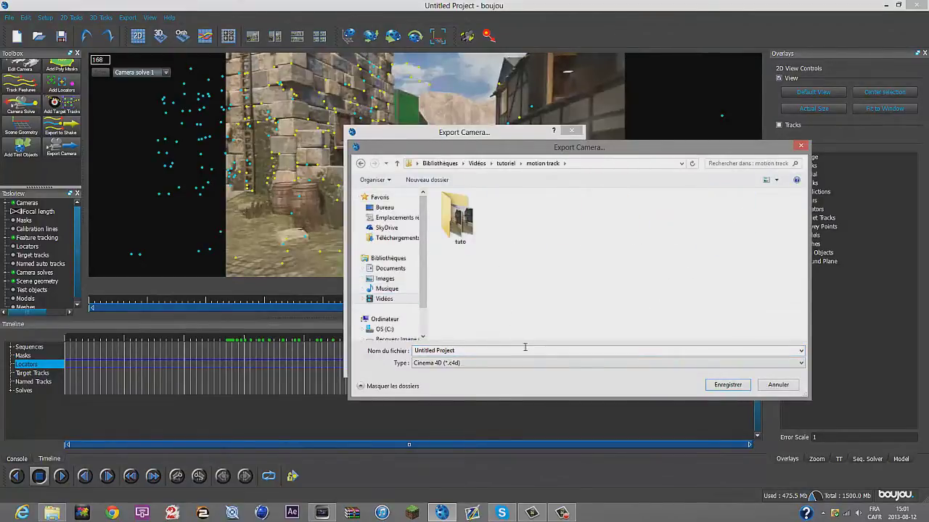
click(592, 351)
click(595, 350)
text(gfg)
click(718, 385)
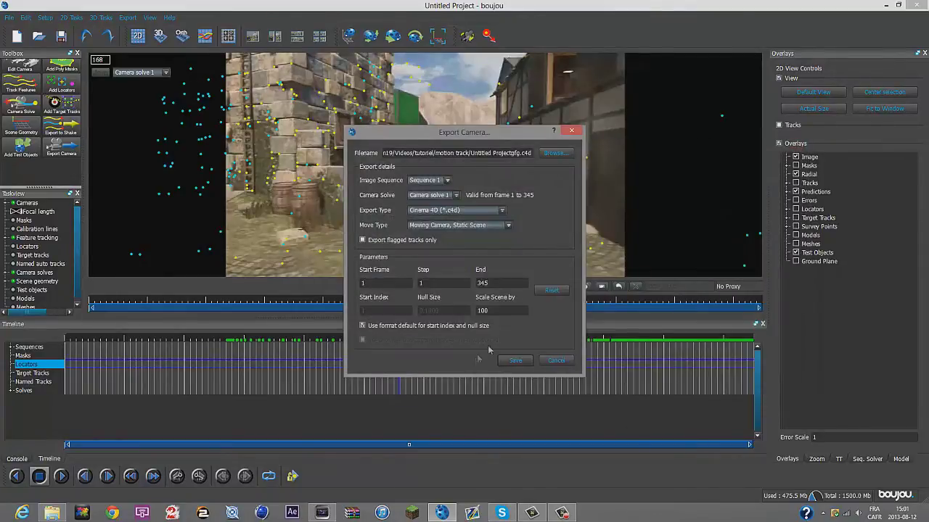
click(515, 361)
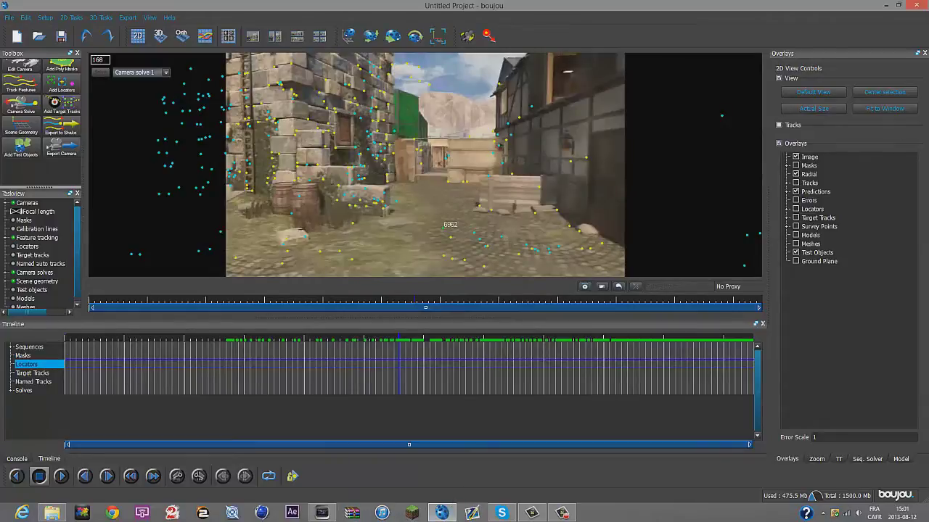
click(917, 5)
click(464, 263)
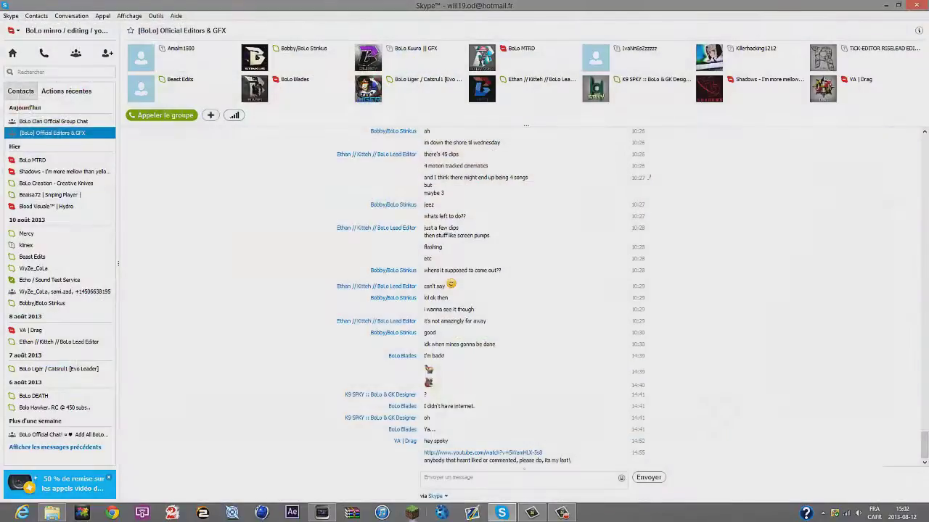
Launch Cinema 4D from the taskbar
click(261, 513)
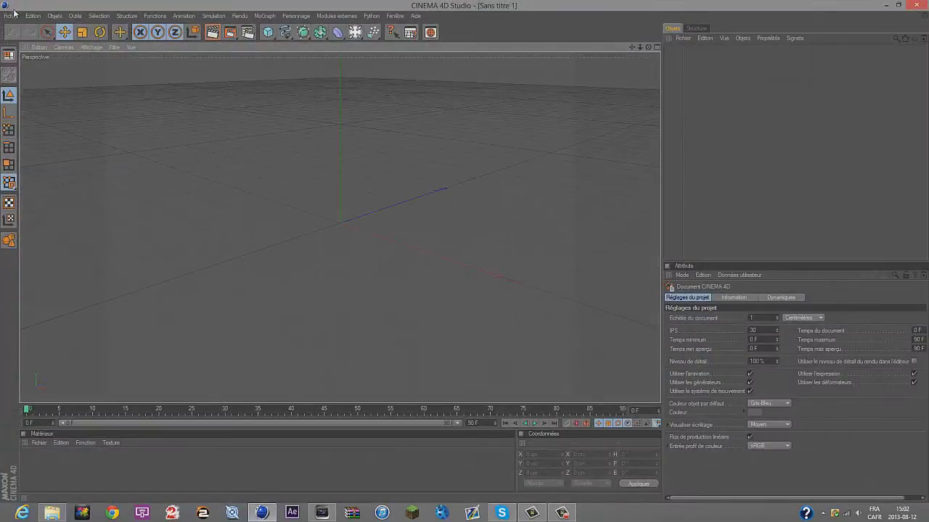
Open Untitled Projectgfg.c4d from the Vidéos\tutoriel\motion track folder
click(13, 16)
click(21, 39)
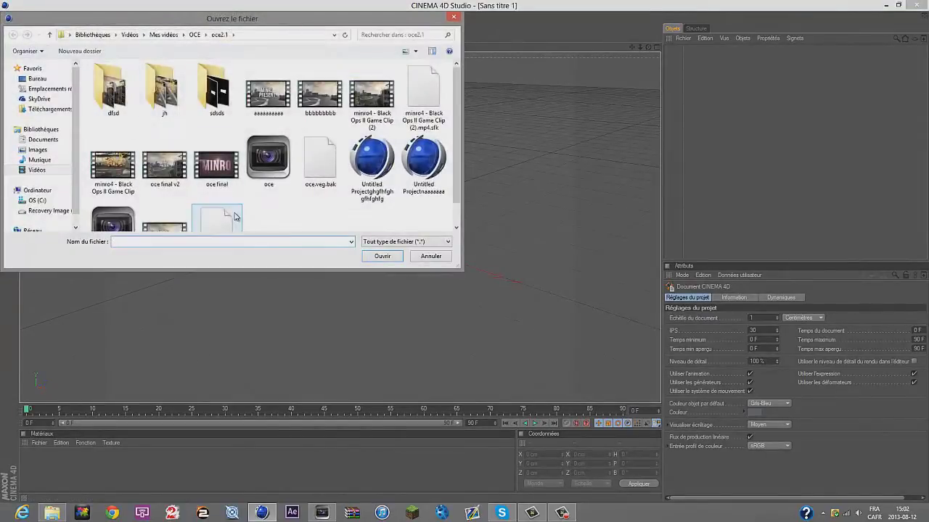
click(36, 170)
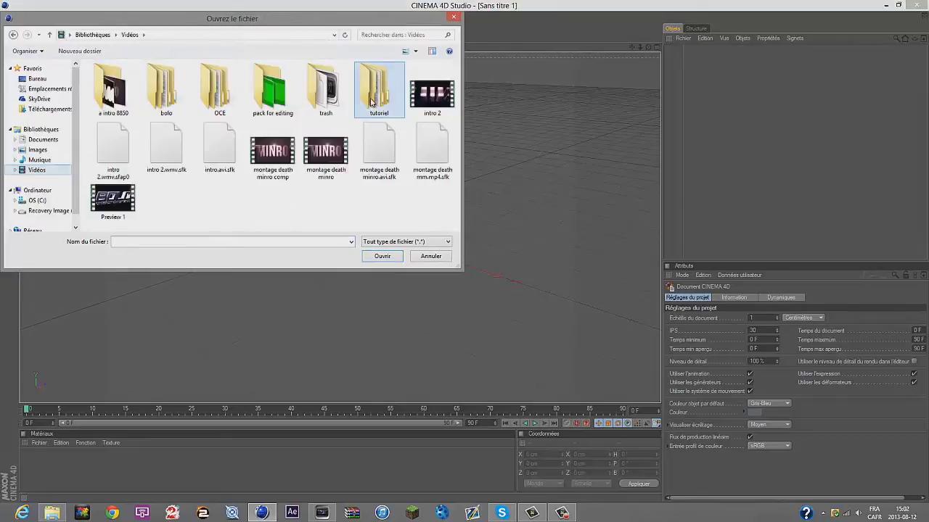
double_click(375, 91)
double_click(180, 88)
click(272, 91)
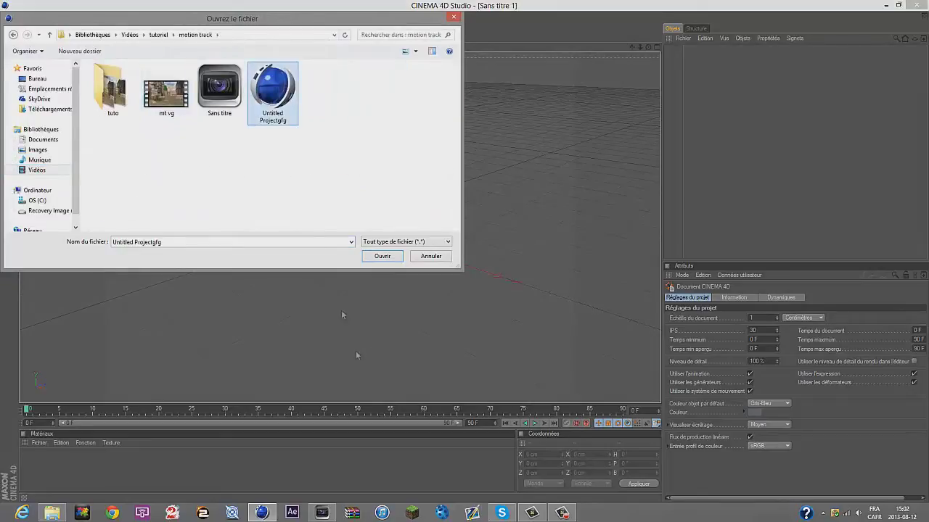
click(385, 258)
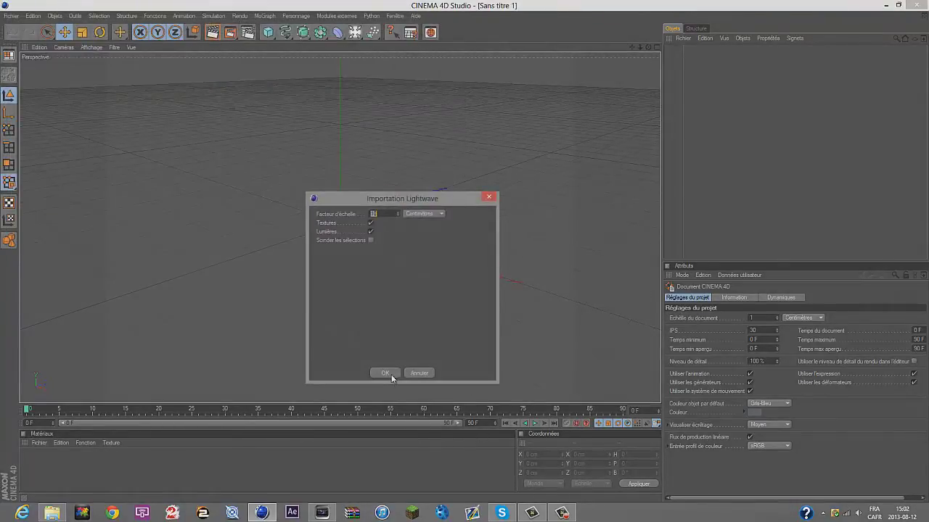
click(390, 375)
Extend the preview range to 345 frames, scrub it, and create a new material
click(535, 423)
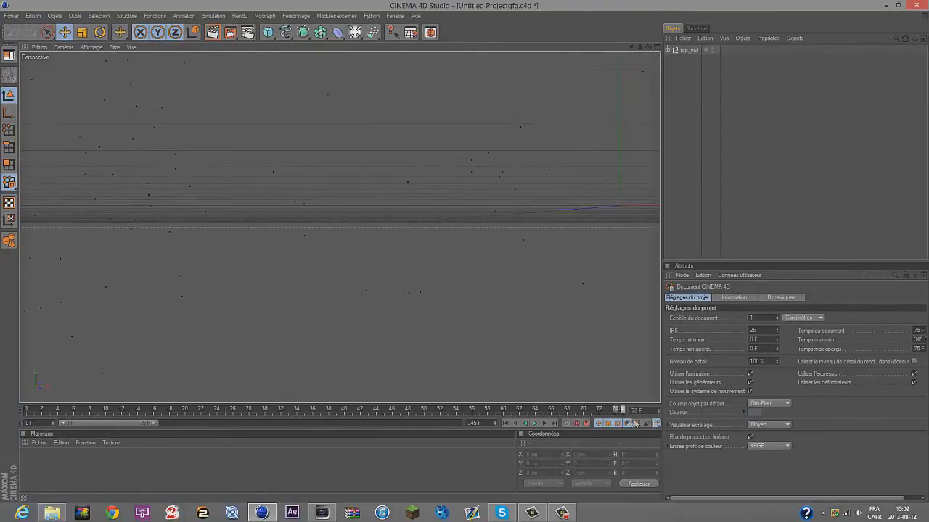
drag(157, 424, 572, 439)
mouse_move(26, 411)
mouse_down()
mouse_move(565, 410)
mouse_move(26, 411)
mouse_up()
double_click(43, 464)
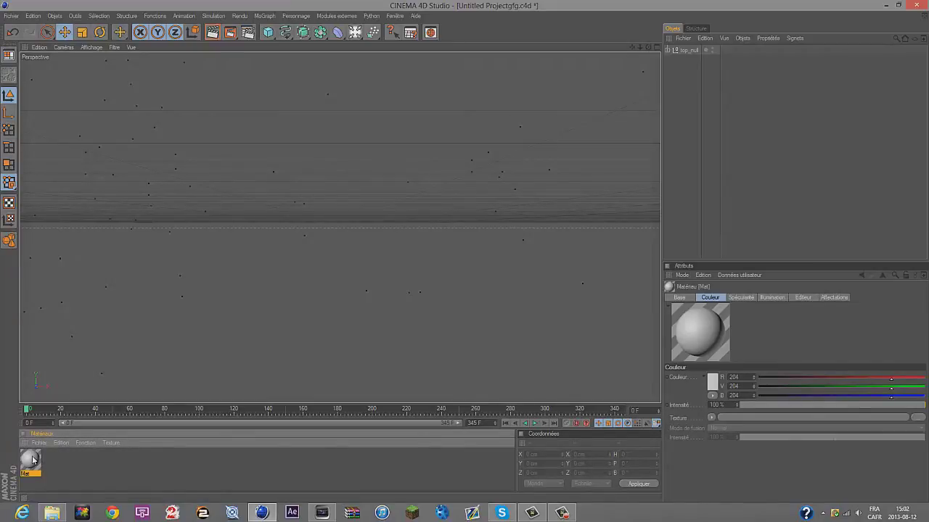
Load mt vg_00000 from the tuto folder as Mat's colour texture, without copying it
double_click(30, 459)
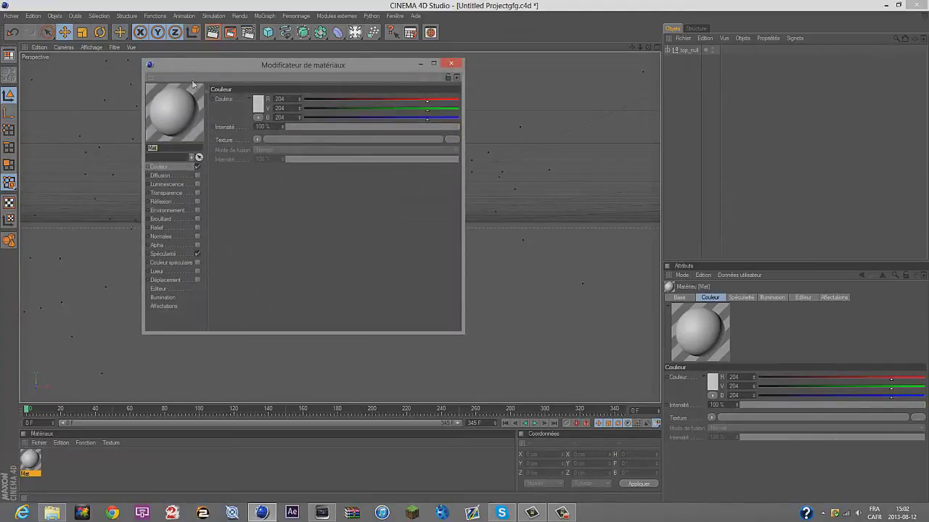
click(256, 140)
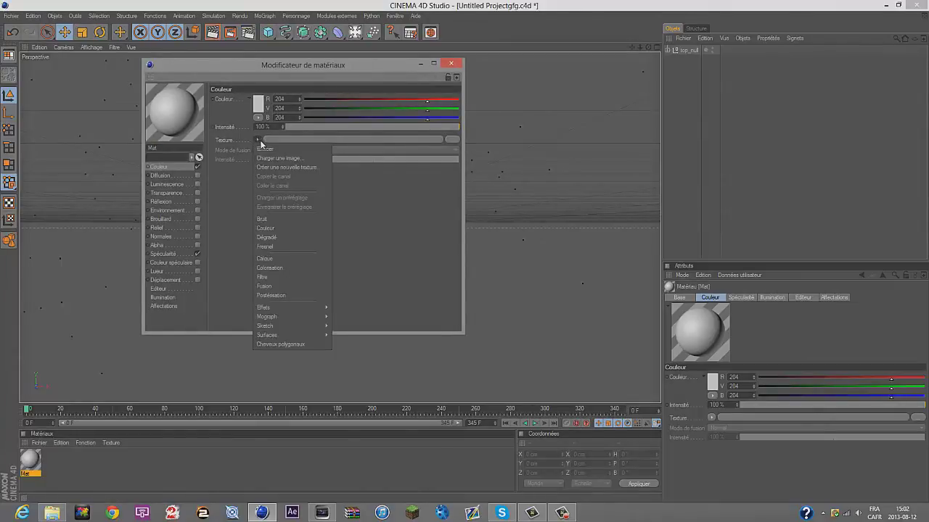
click(281, 159)
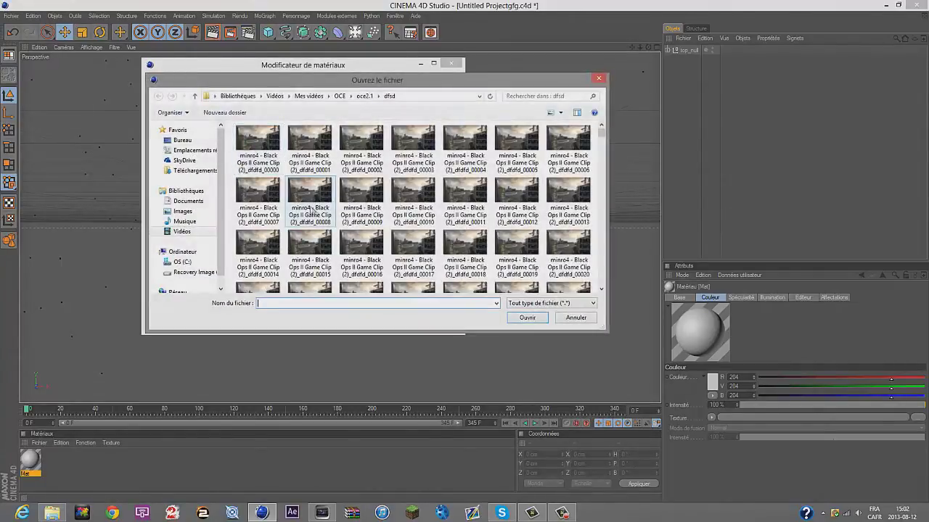
click(185, 233)
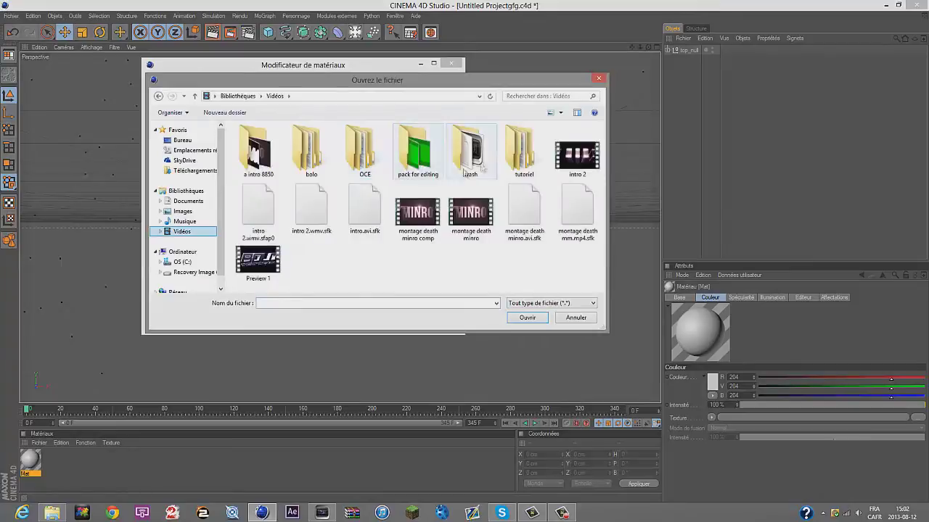
double_click(522, 159)
double_click(309, 149)
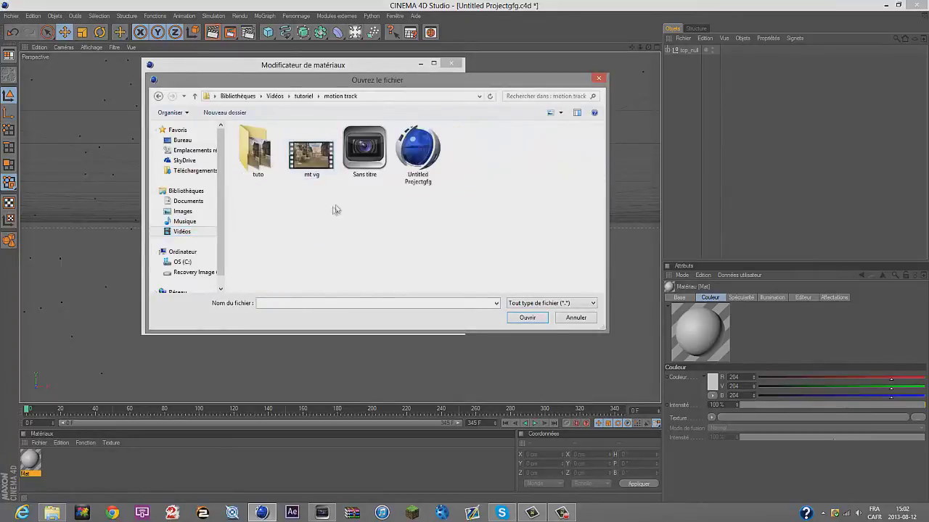
double_click(268, 148)
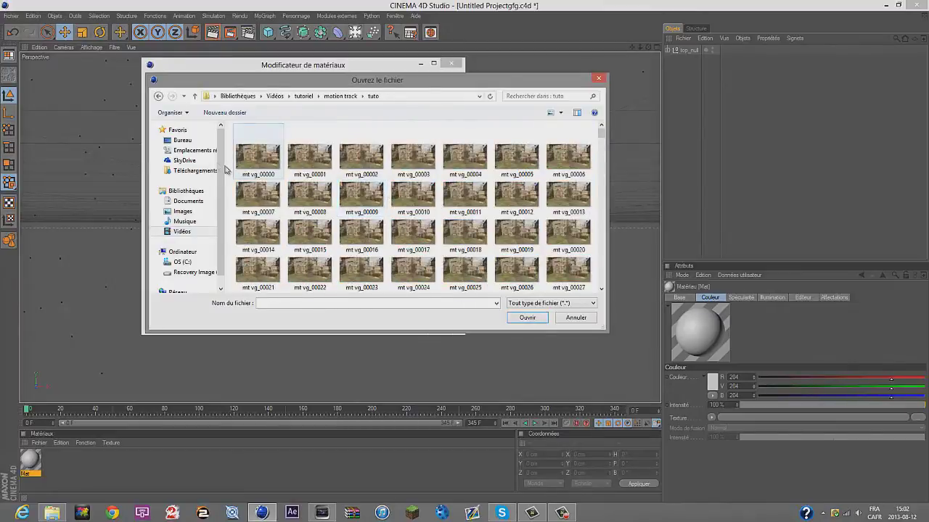
click(252, 153)
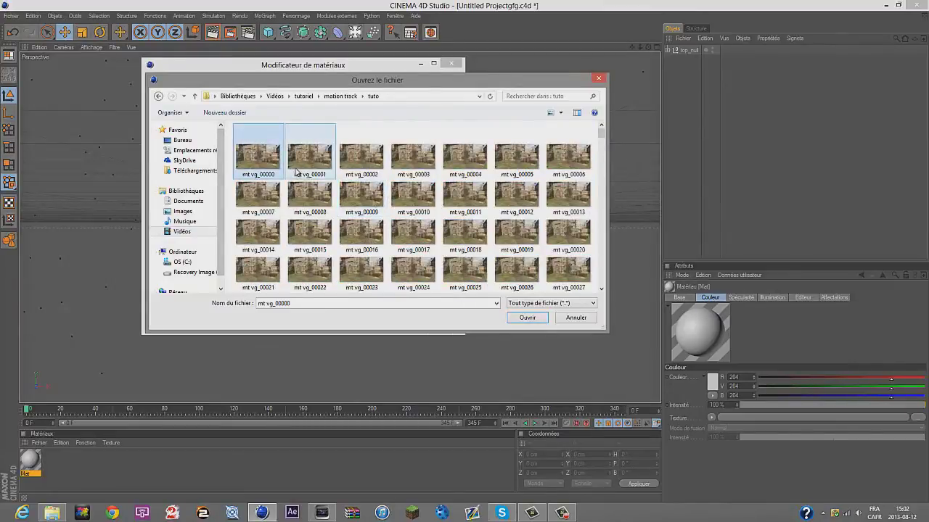
click(527, 317)
click(557, 290)
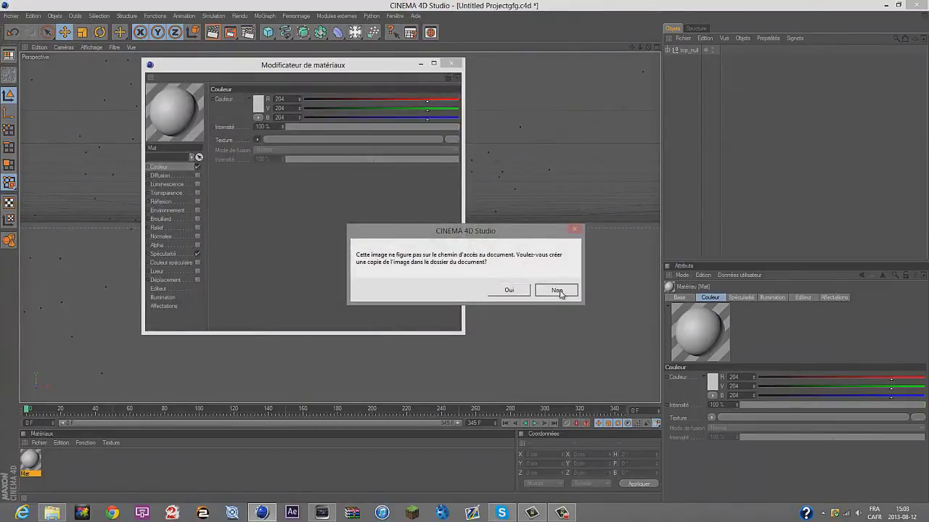
Calculate the texture's animated frame range, ending at 344, and close the material editor
click(393, 139)
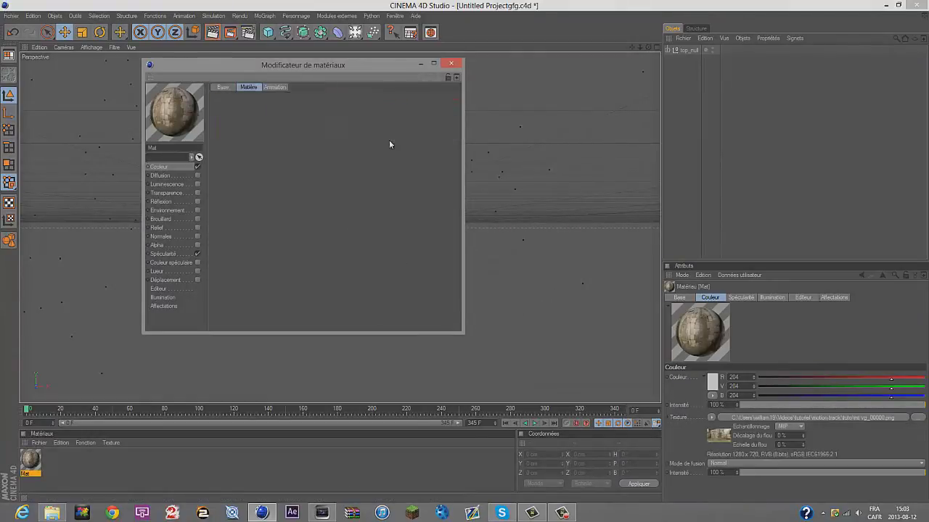
click(278, 89)
click(227, 244)
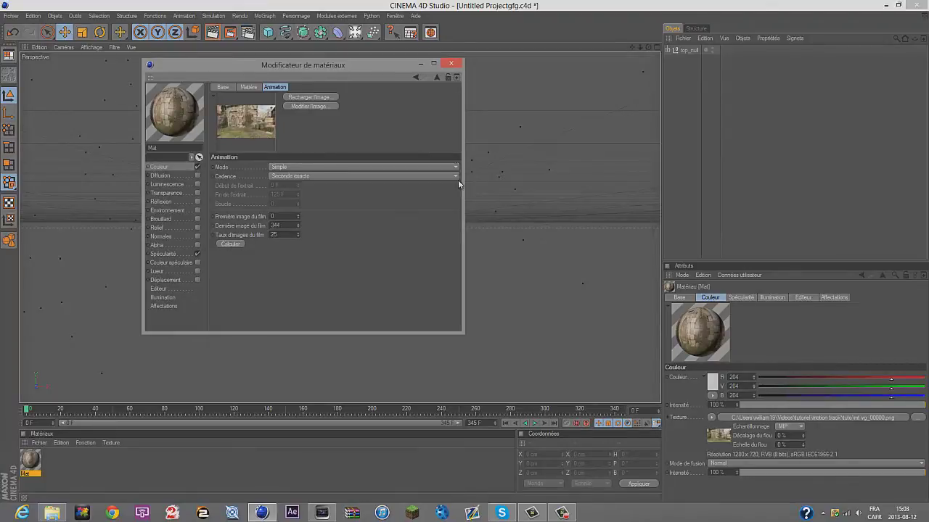
click(450, 63)
click(354, 32)
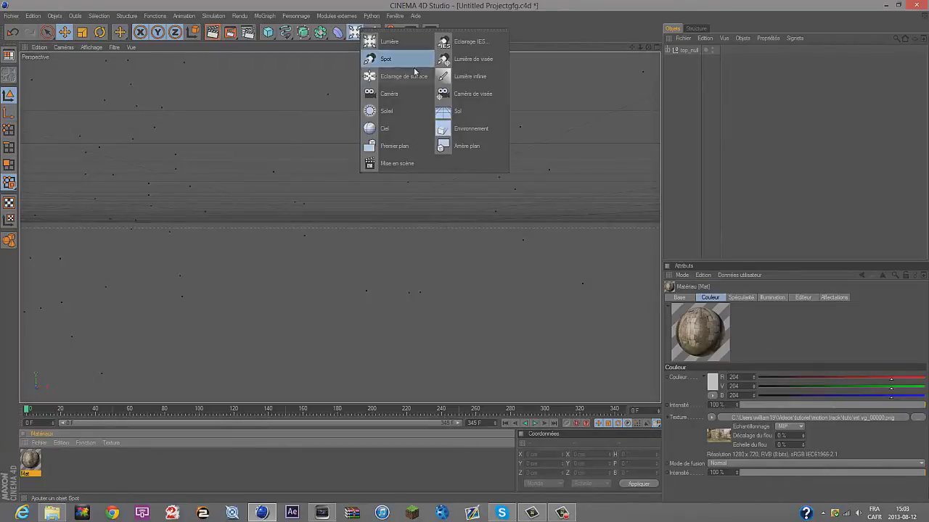
Add a background object, apply Mat to it, and scrub to check the footage
click(488, 150)
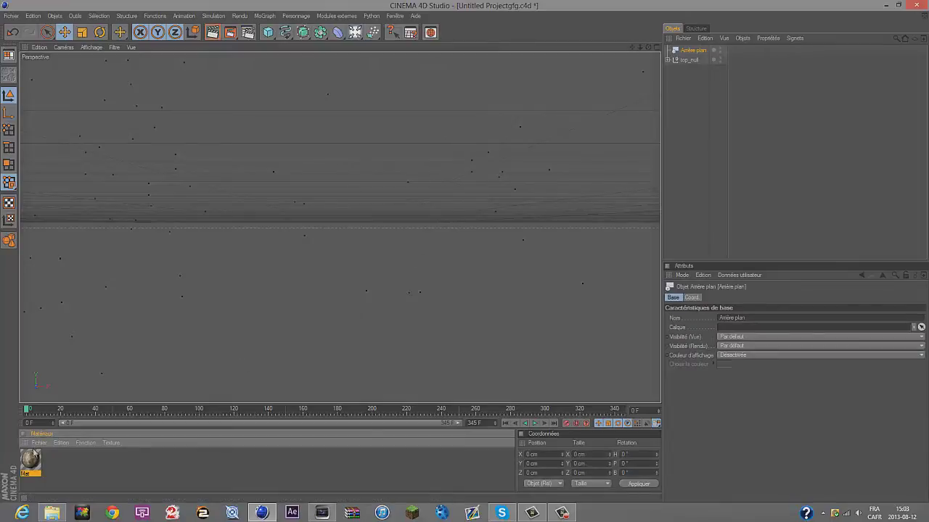
drag(695, 160, 696, 52)
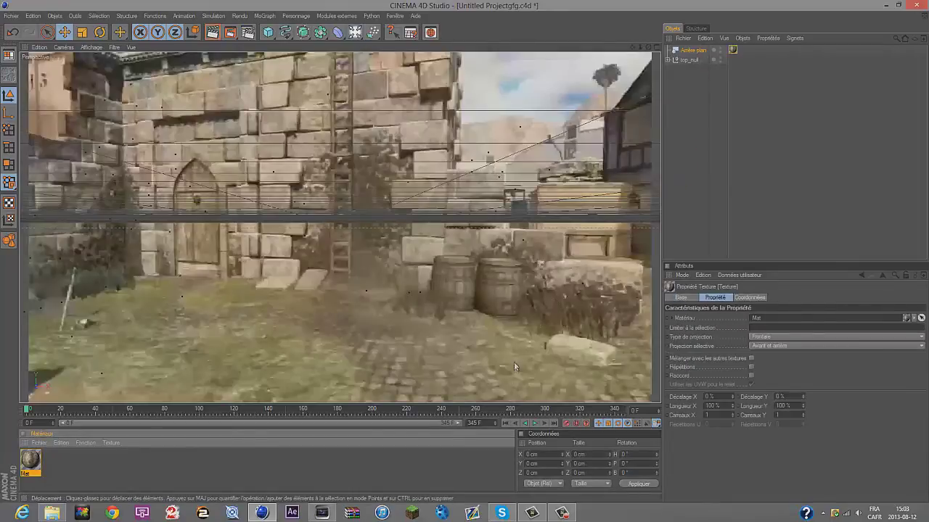
mouse_move(28, 410)
mouse_down()
mouse_move(237, 406)
mouse_move(348, 392)
mouse_move(559, 391)
mouse_move(310, 396)
mouse_move(312, 417)
mouse_move(301, 413)
mouse_move(303, 463)
mouse_up()
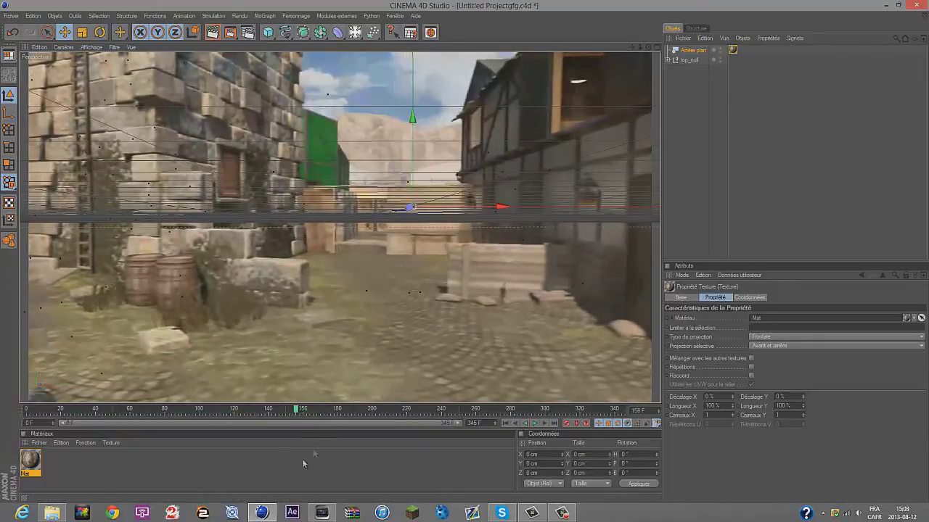
click(263, 16)
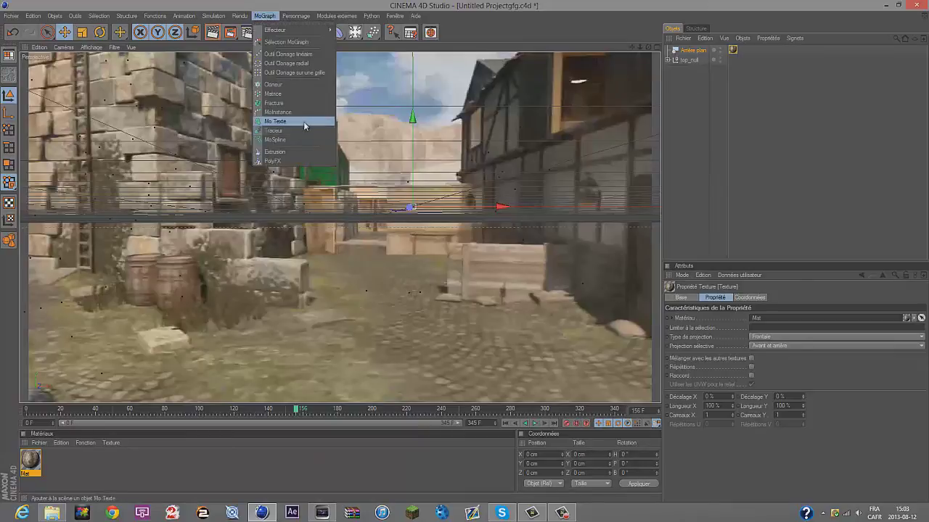
Add two MoText objects and move the word Texte left and in depth
click(294, 121)
click(264, 16)
click(294, 121)
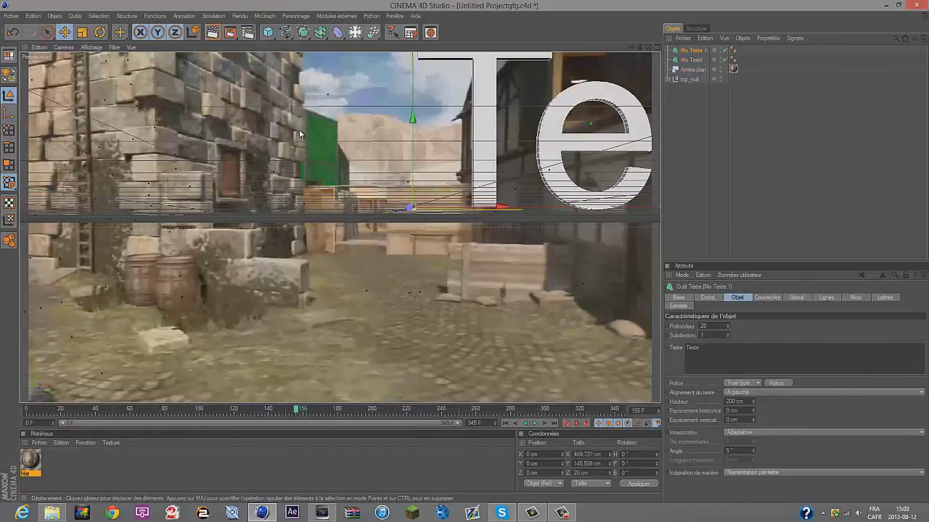
mouse_move(502, 209)
mouse_down()
mouse_move(464, 251)
mouse_move(398, 205)
mouse_up()
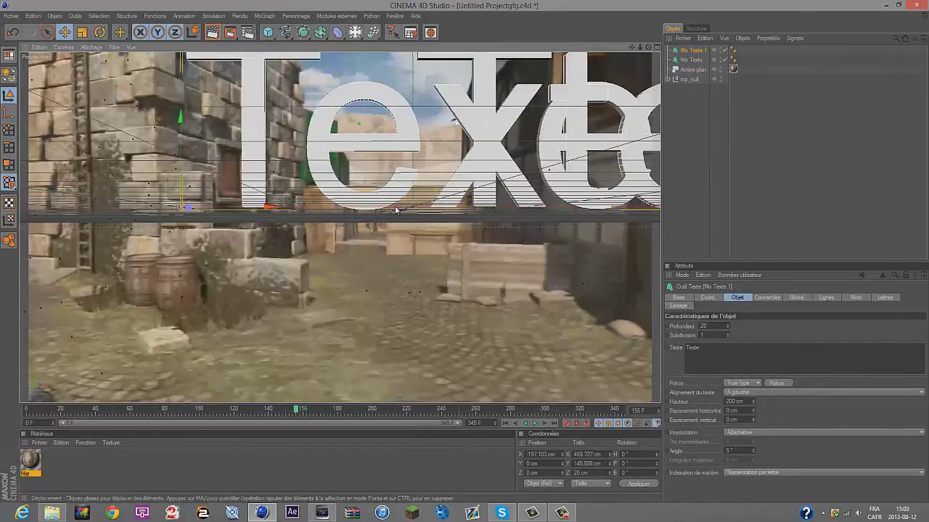
key(ctrl+z)
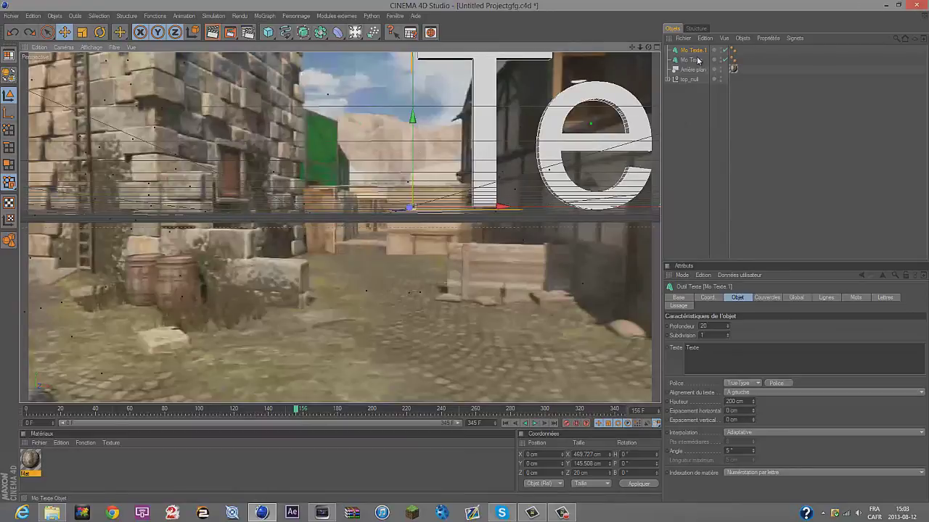
mouse_move(460, 251)
mouse_down()
mouse_move(145, 103)
mouse_move(126, 131)
mouse_up()
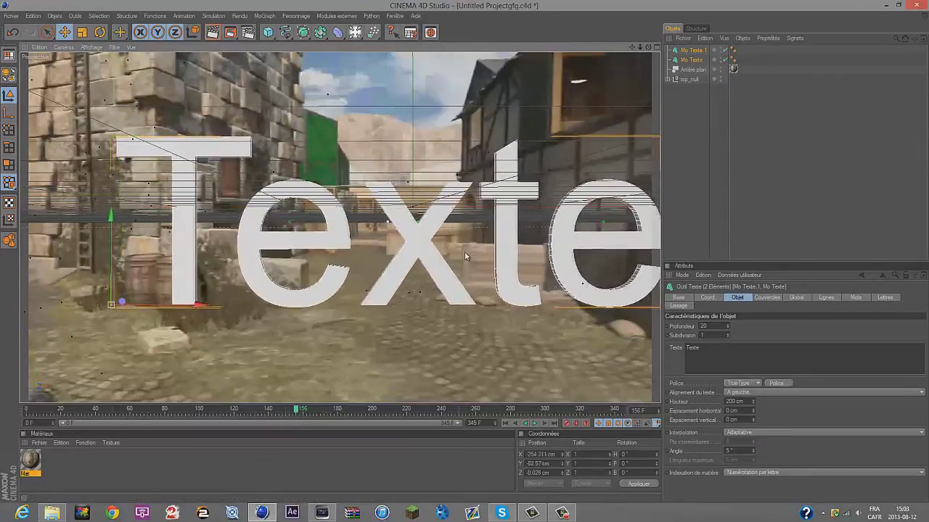
mouse_move(105, 291)
mouse_down()
mouse_move(491, 135)
mouse_move(622, 194)
mouse_move(166, 177)
mouse_up()
click(530, 472)
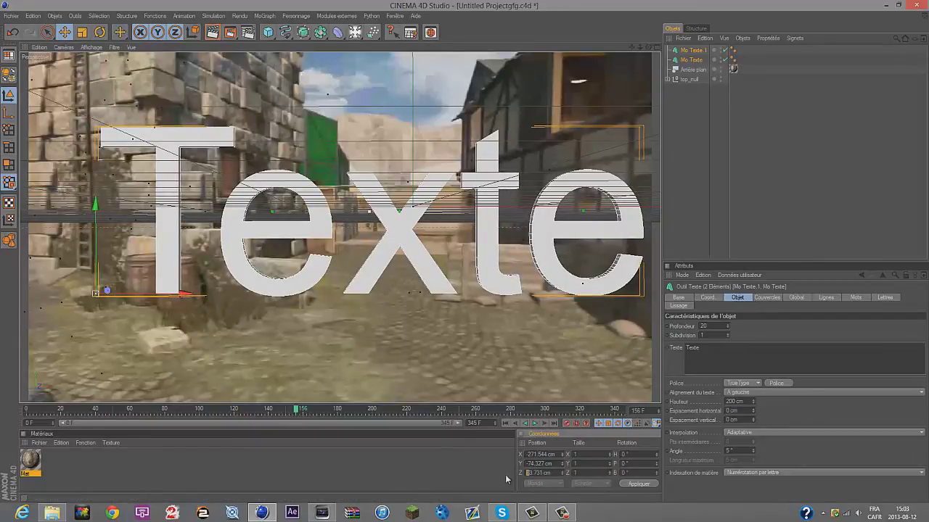
Push the text back in Z through 223.731 and 923.731 to 1923.731 cm
text(2)
key(Return)
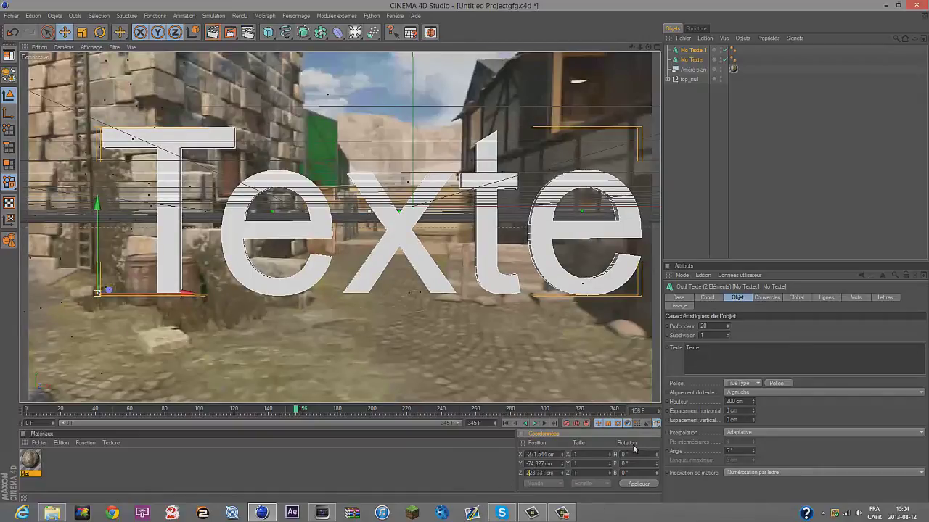
text(2)
key(Return)
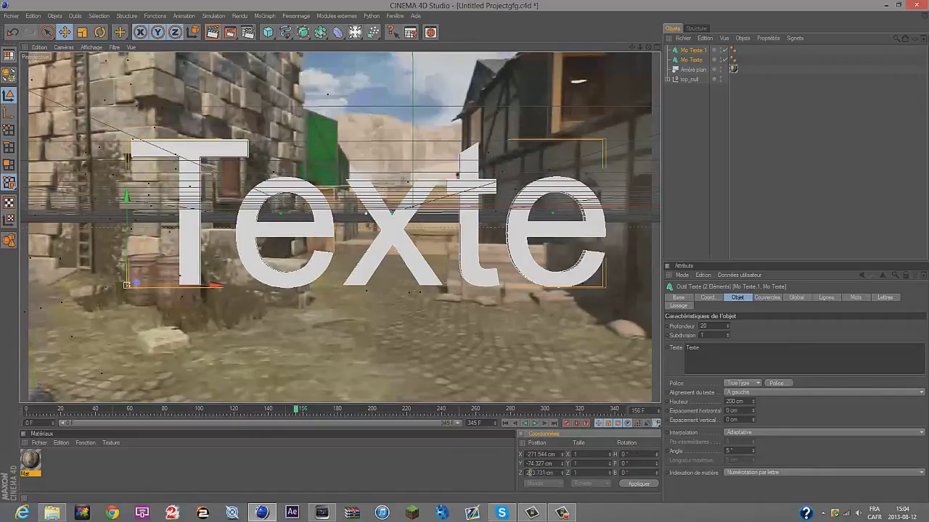
text(9)
key(Return)
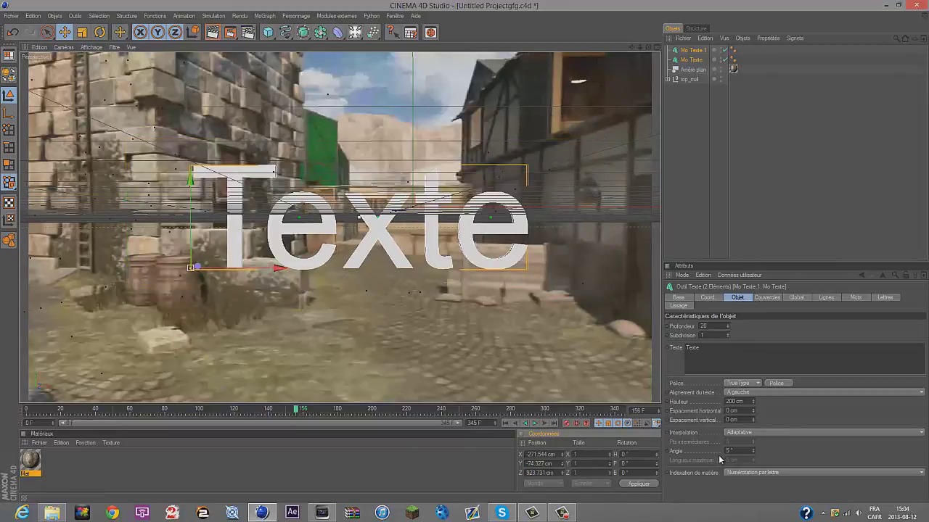
drag(278, 269, 297, 269)
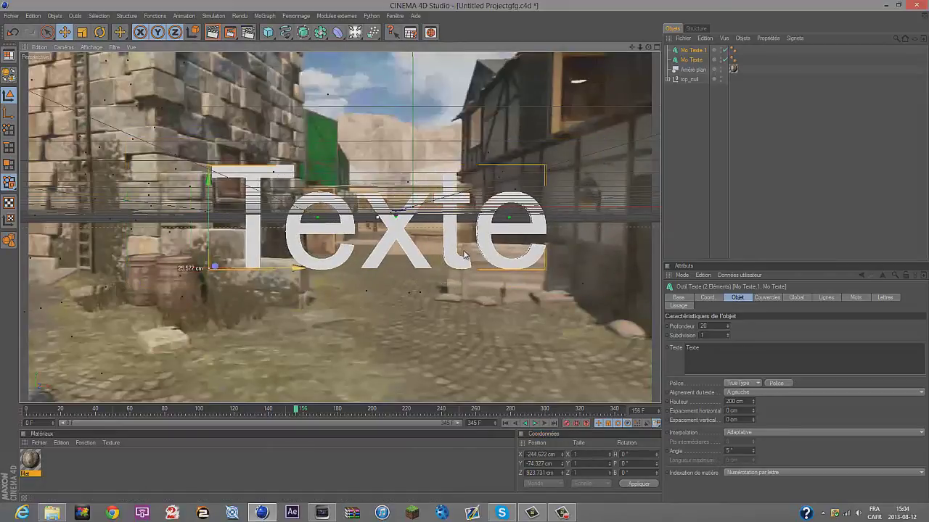
click(530, 472)
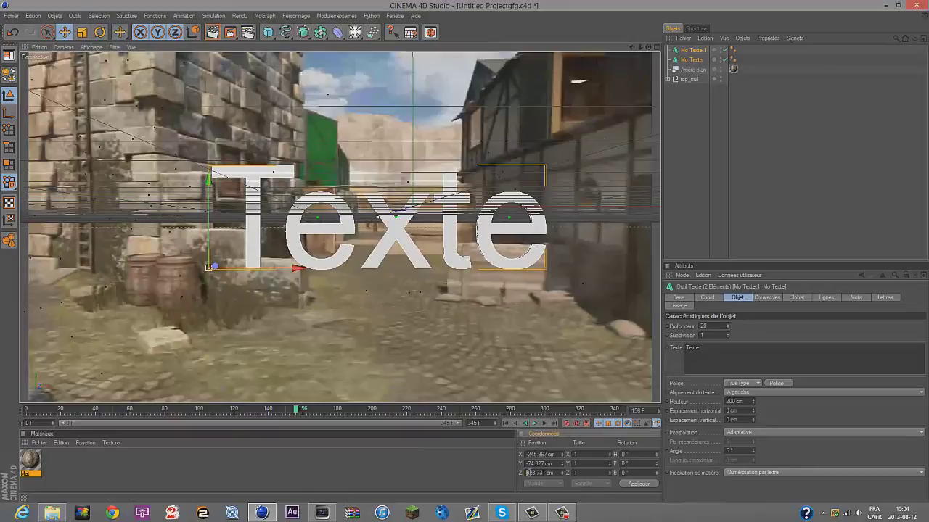
key(Return)
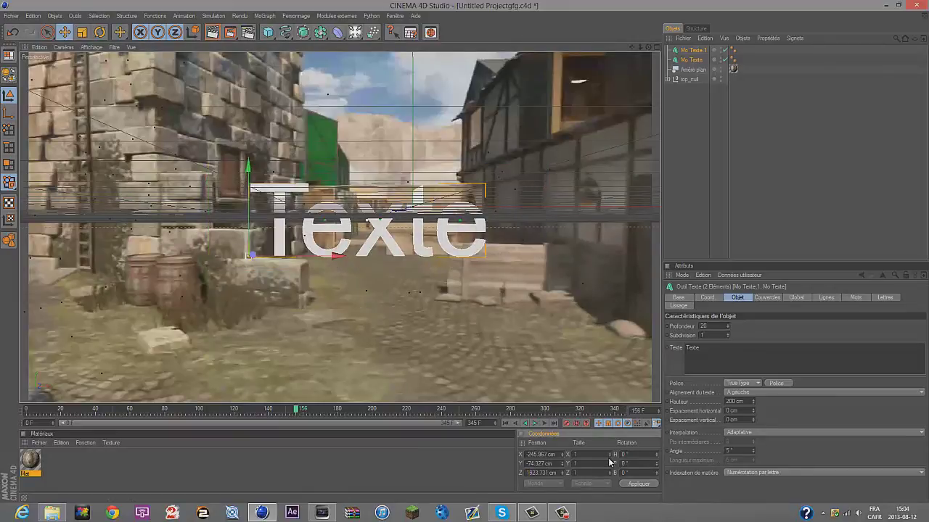
Shift the text sideways, scrub the footage, and settle on Z 1523.731 cm
mouse_move(312, 259)
mouse_down()
mouse_move(466, 255)
mouse_move(253, 378)
mouse_move(133, 392)
mouse_move(62, 384)
mouse_move(244, 288)
mouse_up()
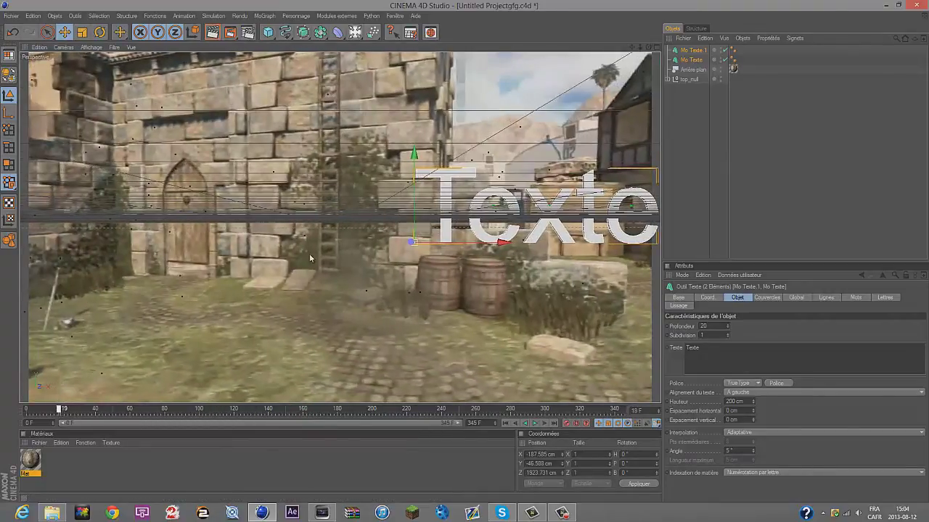
click(527, 471)
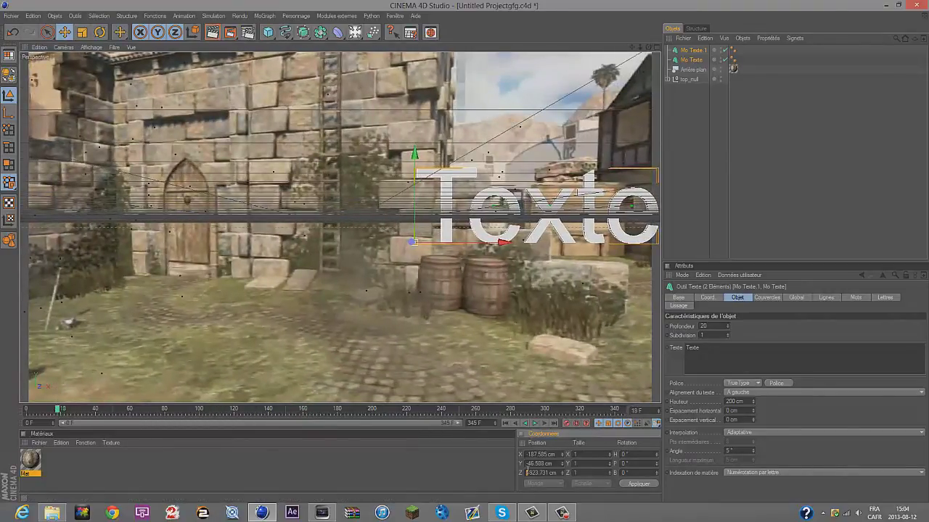
key(Return)
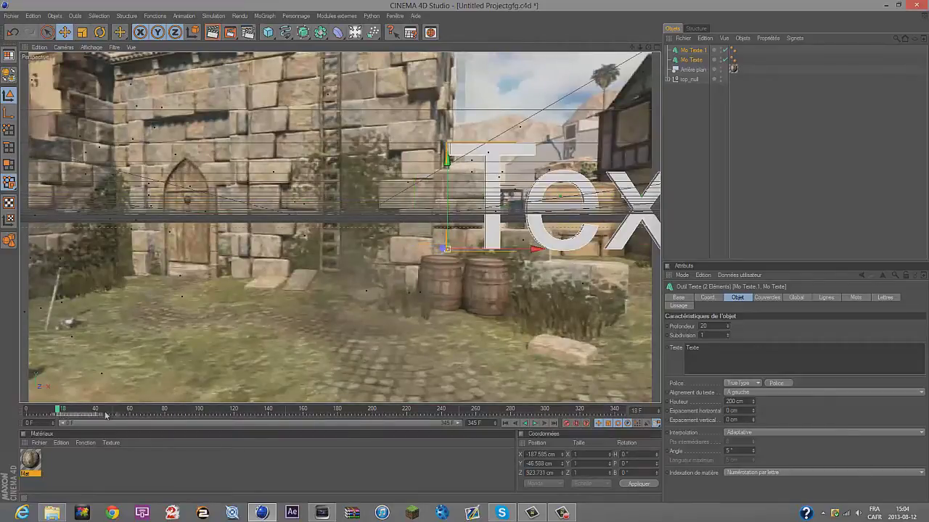
mouse_move(64, 410)
mouse_down()
mouse_move(553, 433)
mouse_move(314, 410)
mouse_up()
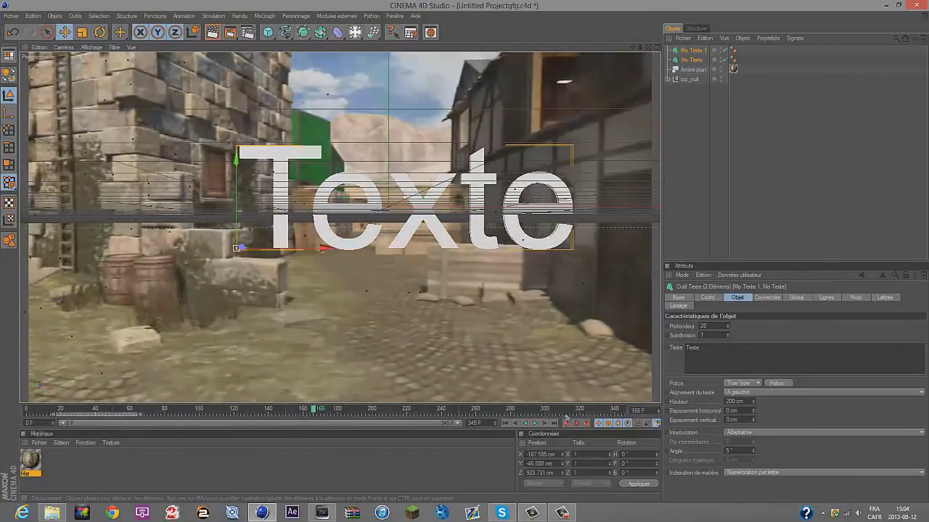
click(529, 472)
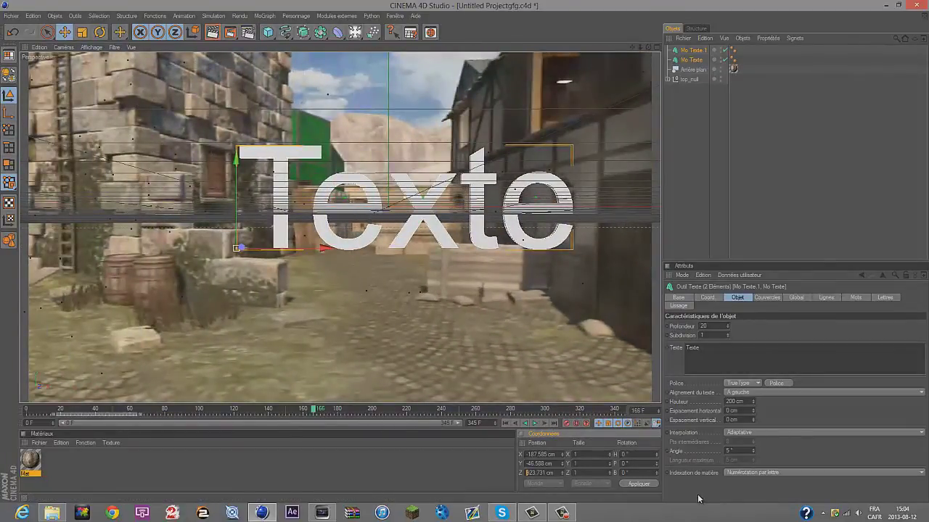
text(1523.731)
key(Return)
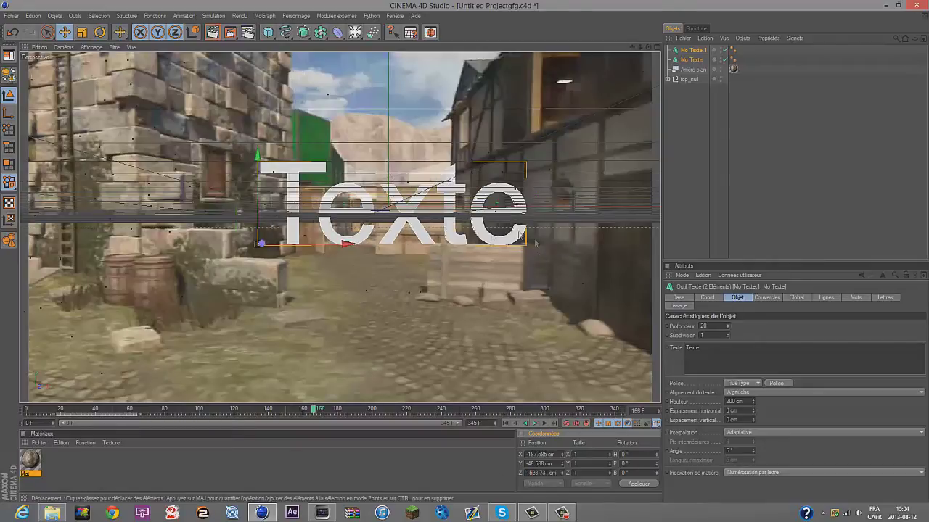
Move and scale the text, then change both MoText objects' text to 'tuto'
mouse_move(366, 246)
mouse_down()
mouse_move(347, 245)
mouse_move(465, 251)
mouse_up()
click(82, 32)
key(e)
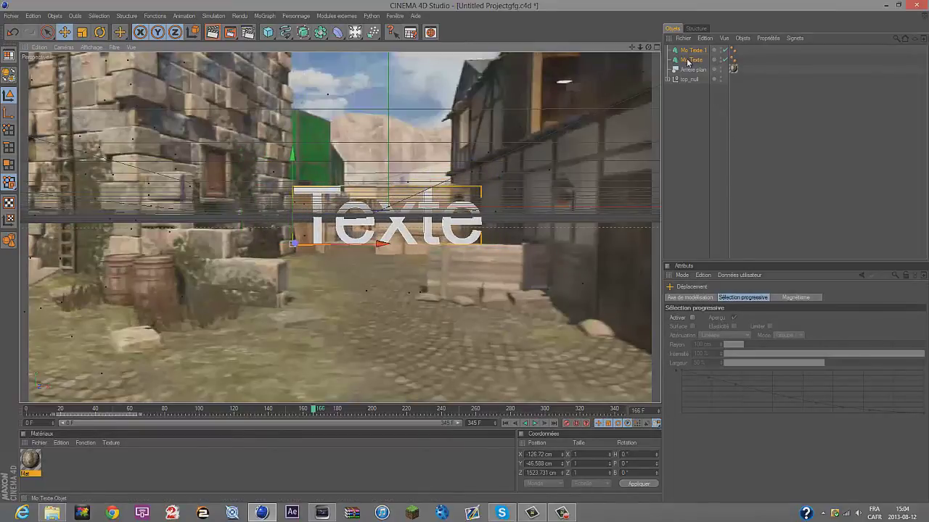
click(692, 51)
ctrl+click(691, 60)
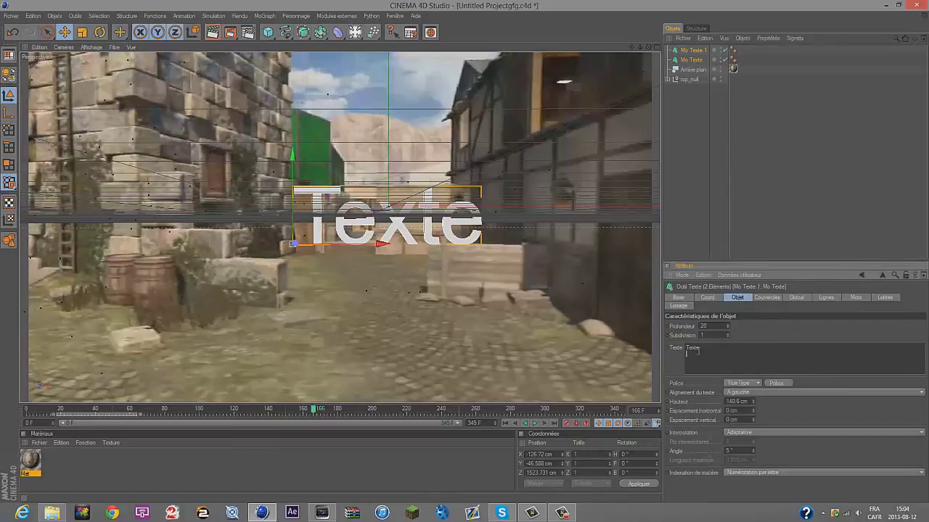
key(BackSpace)
key(BackSpace)
key(BackSpace)
key(BackSpace)
key(BackSpace)
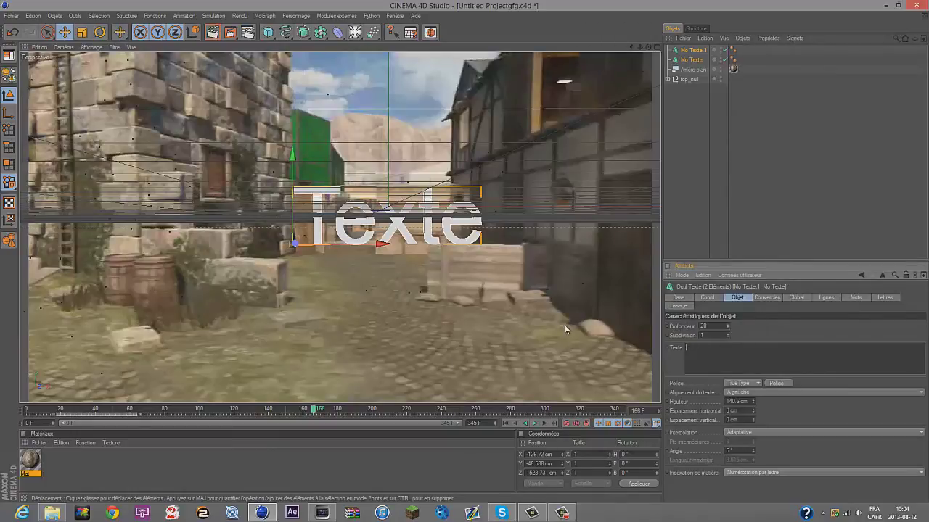
text(tuto)
Set the text font to Bebas Neue and shift TUTO to X -81.064 cm
click(777, 382)
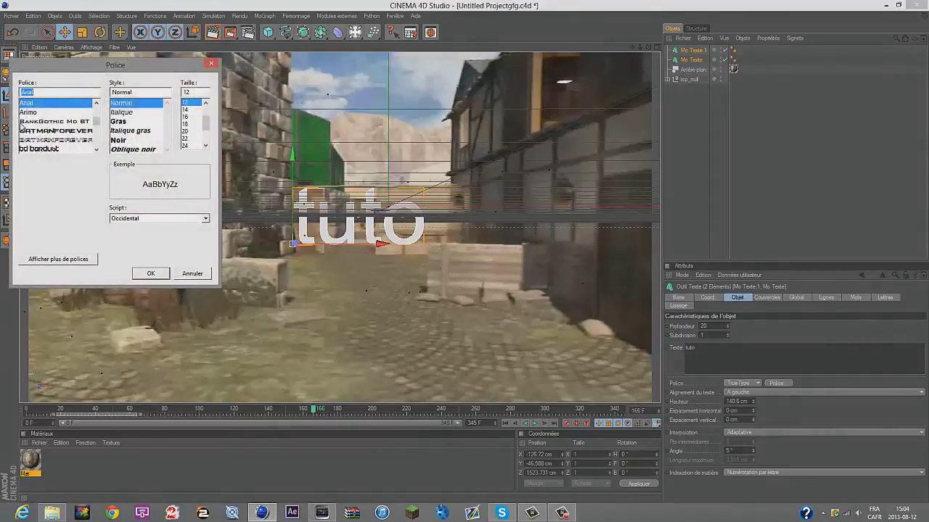
click(33, 133)
click(151, 273)
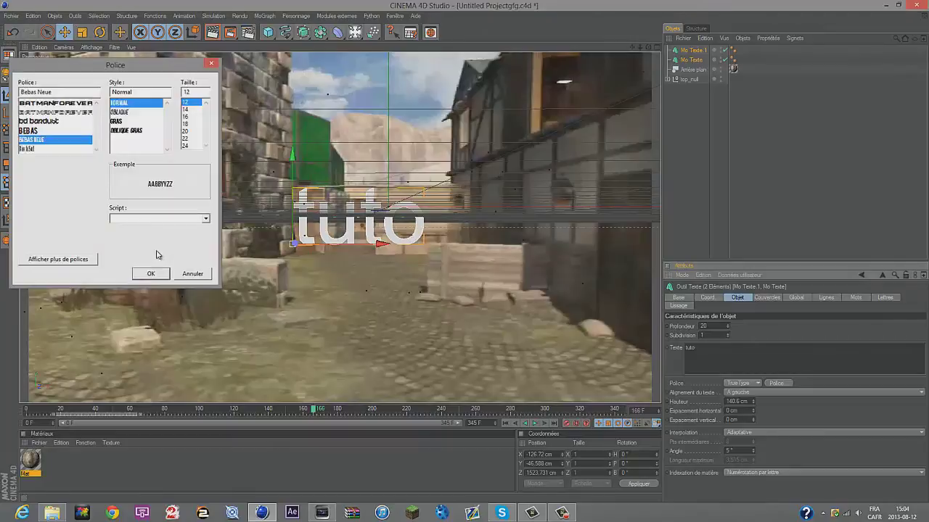
mouse_move(427, 251)
mouse_down()
mouse_move(464, 254)
mouse_move(397, 265)
mouse_up()
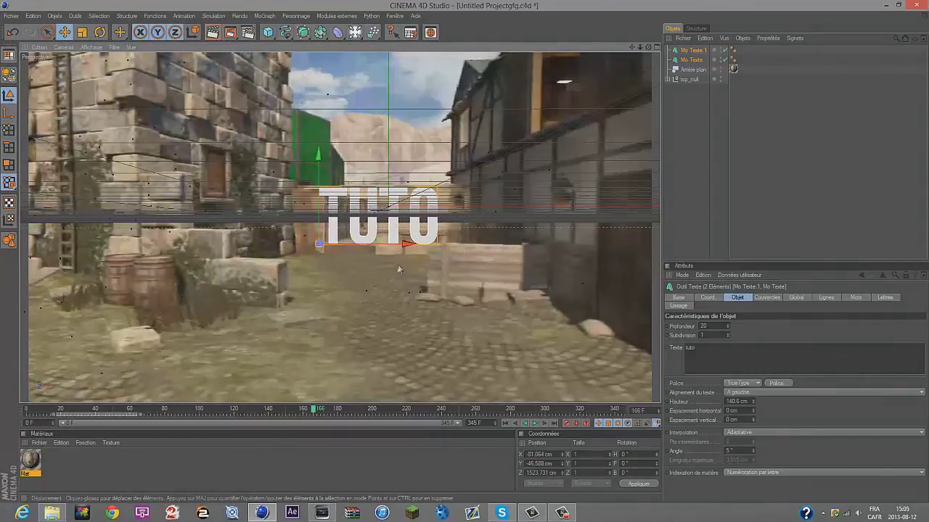
Scale up the TUTO text and shift it slightly left
click(82, 32)
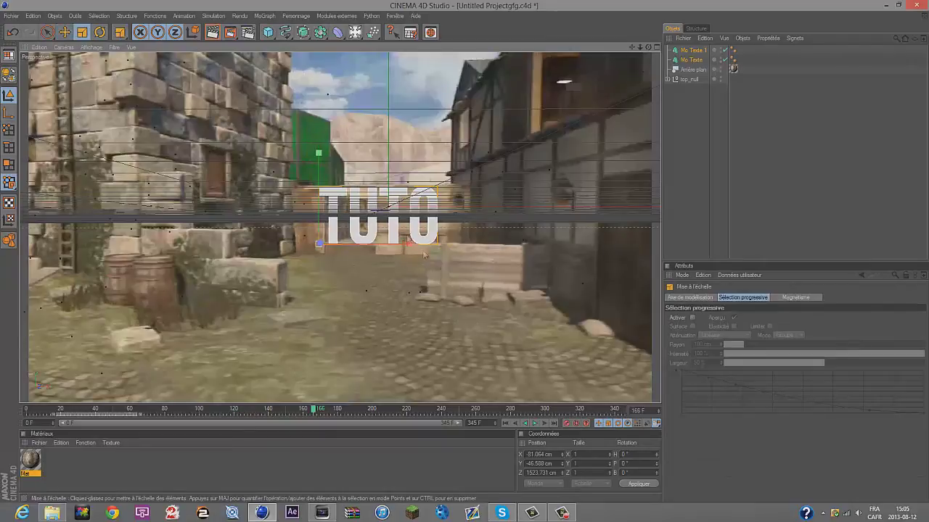
drag(410, 242, 467, 256)
click(65, 32)
drag(406, 242, 392, 243)
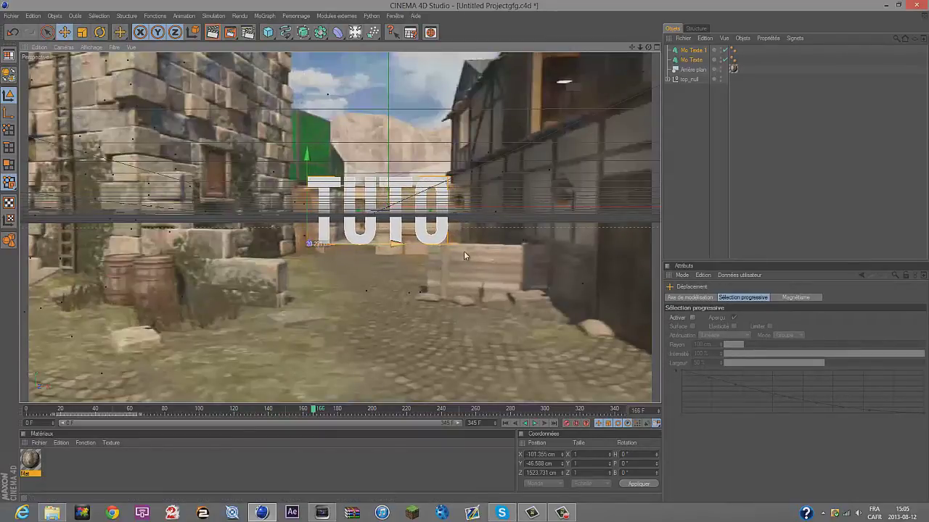
Set TUTO's horizontal letter spacing to 6 cm and extrusion depth to 150
click(703, 51)
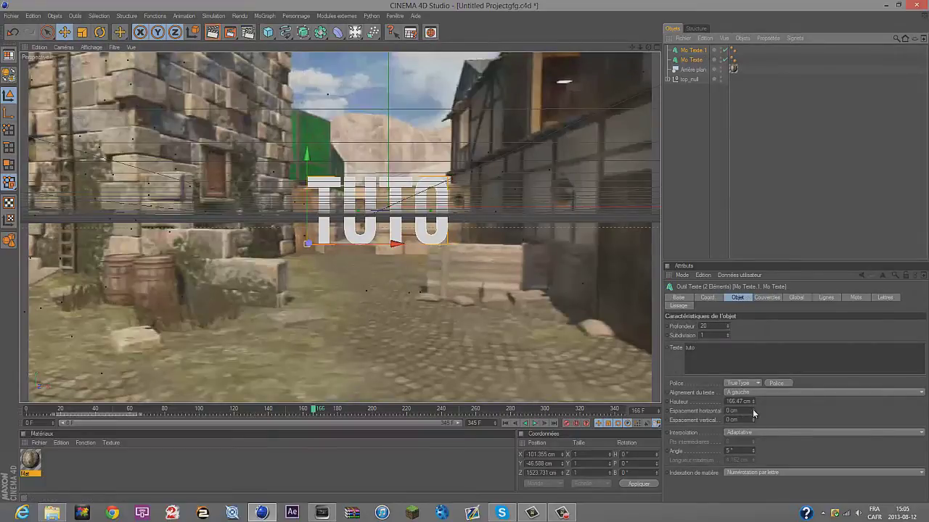
drag(753, 414, 753, 409)
text(5)
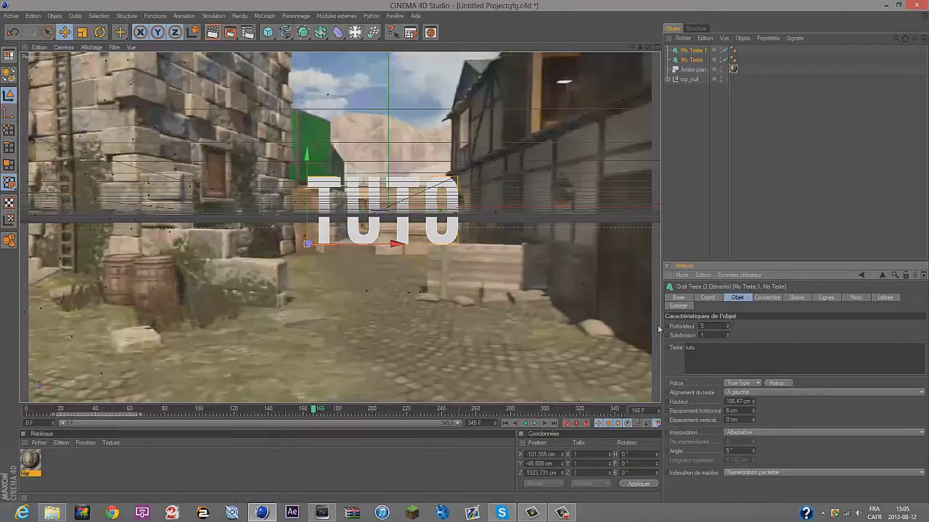
click(702, 327)
double_click(703, 326)
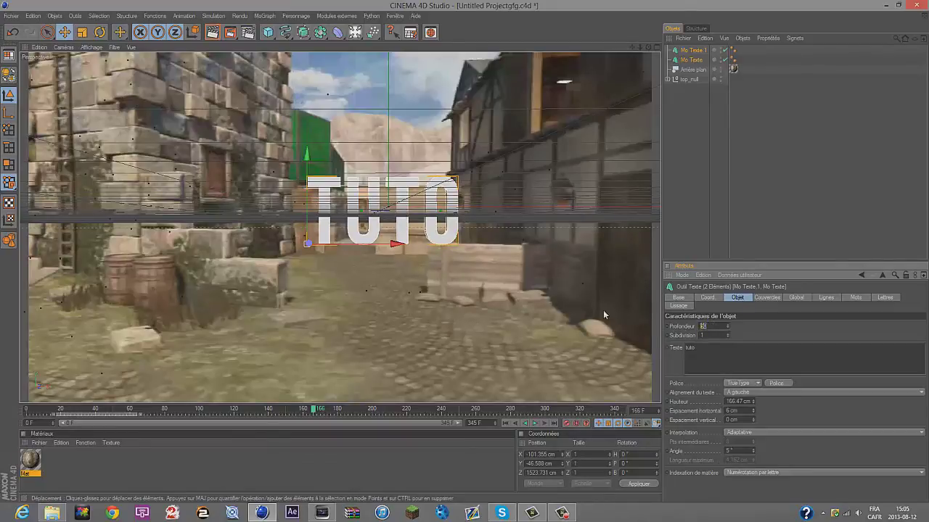
text(100)
key(Return)
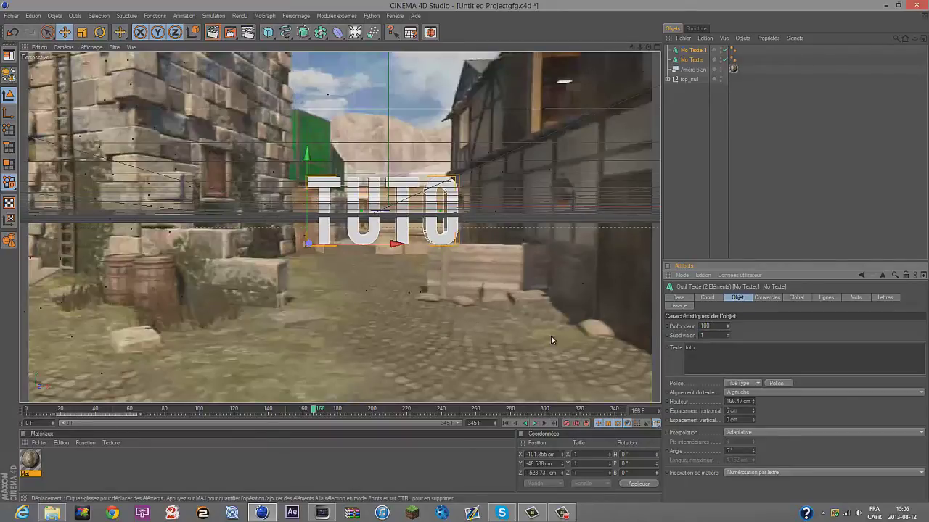
double_click(722, 326)
text(150)
key(Return)
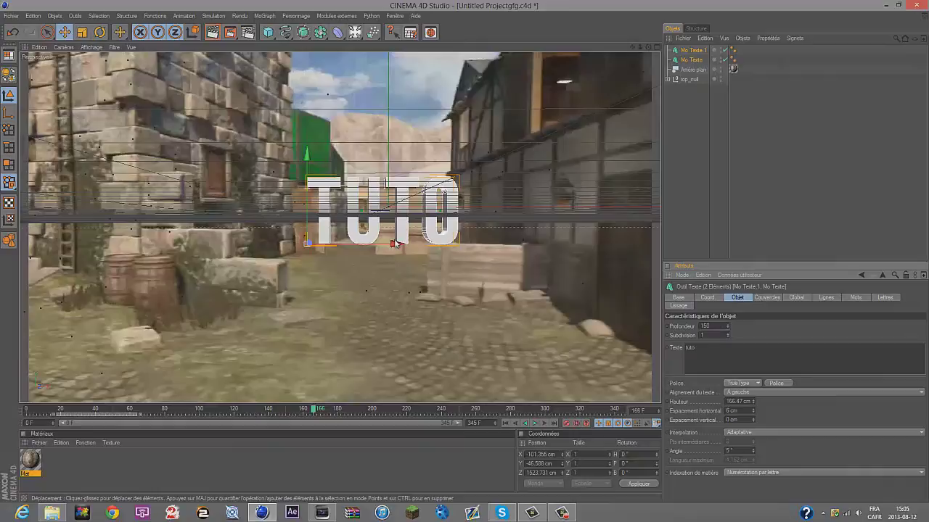
Nudge TUTO left and rotate it to a heading of 289.834°
drag(392, 242, 388, 242)
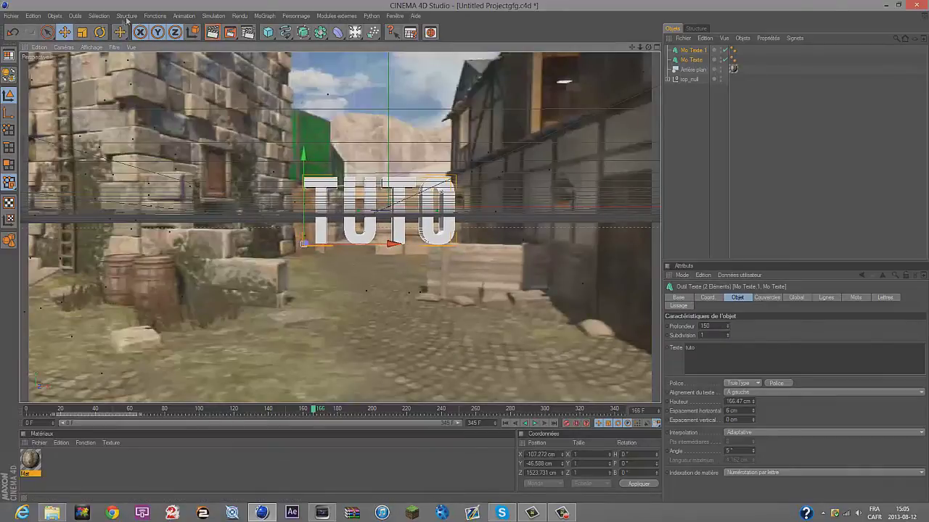
key(r)
drag(346, 245, 200, 245)
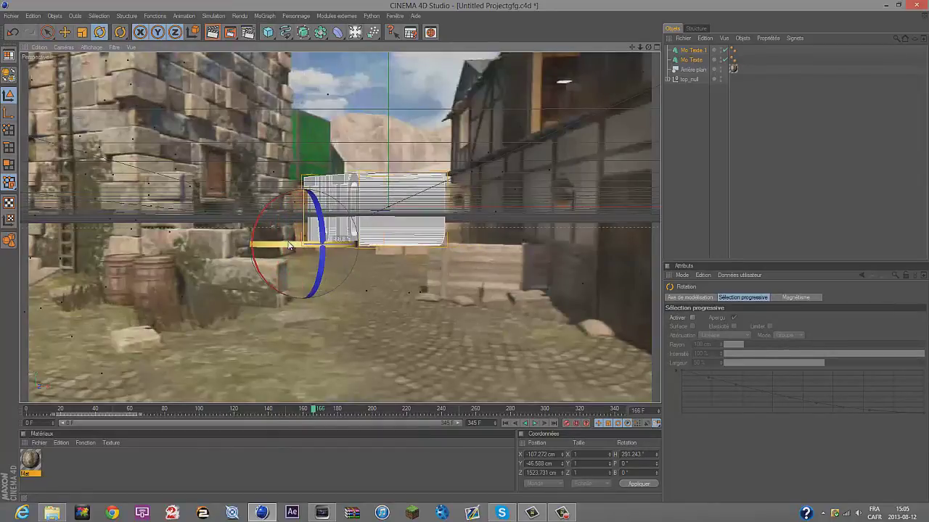
shift+click(700, 58)
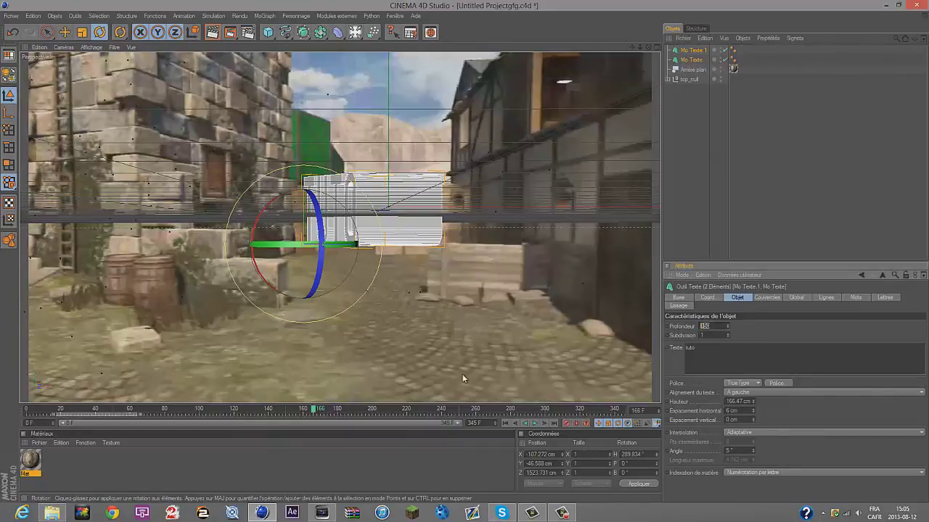
text(75)
key(Return)
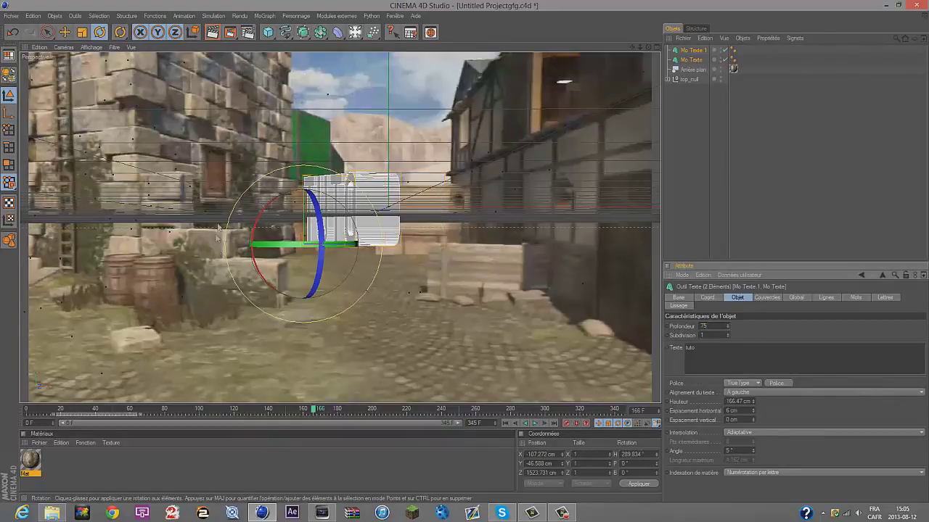
double_click(702, 326)
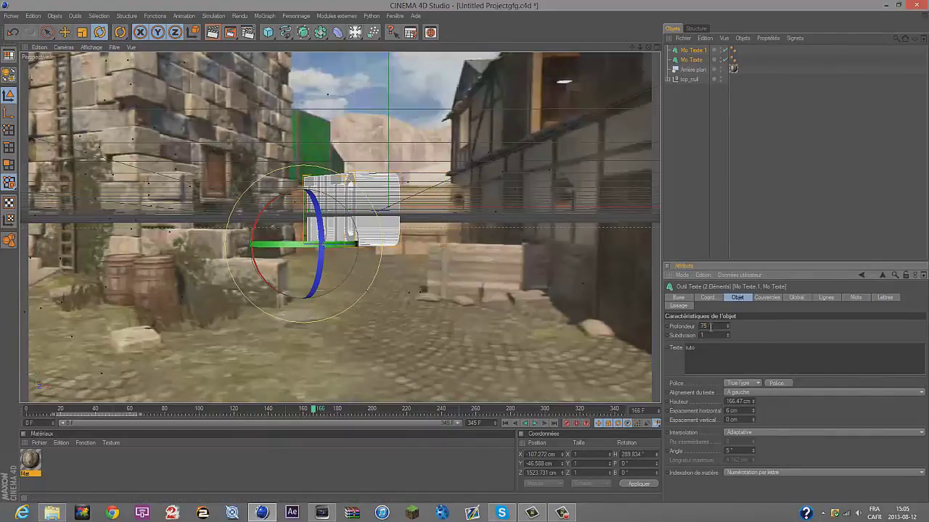
text(50)
key(Return)
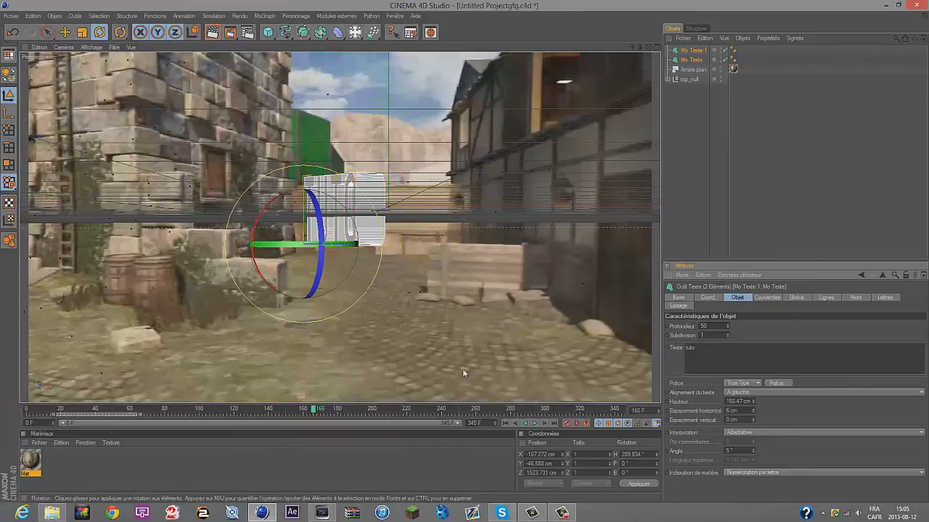
drag(327, 269, 372, 241)
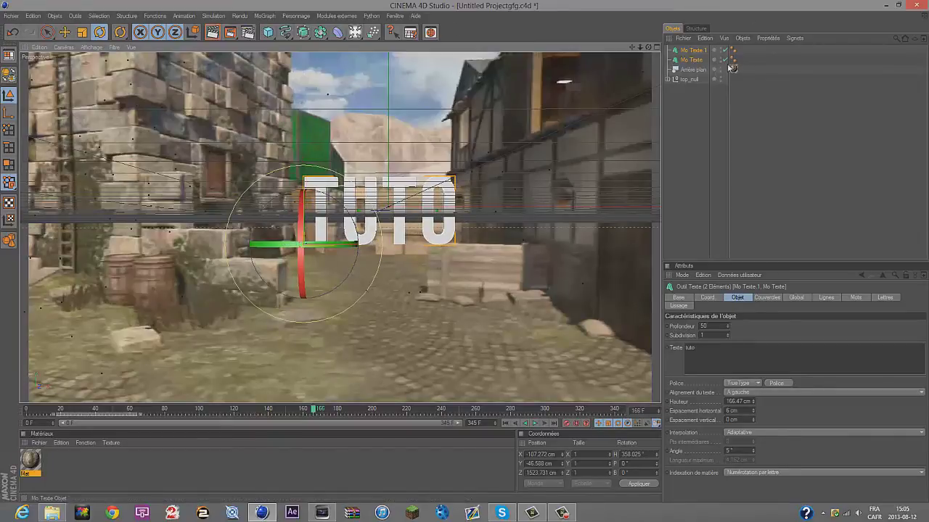
click(709, 51)
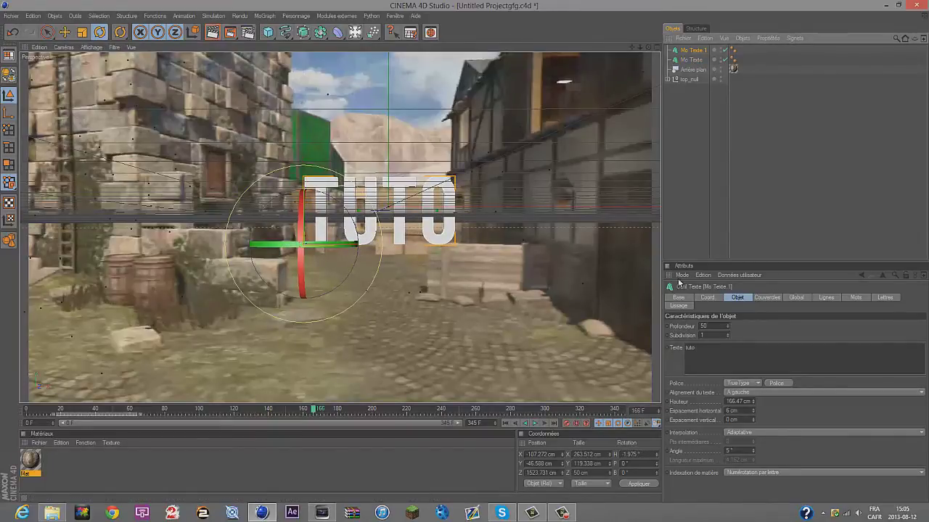
click(769, 298)
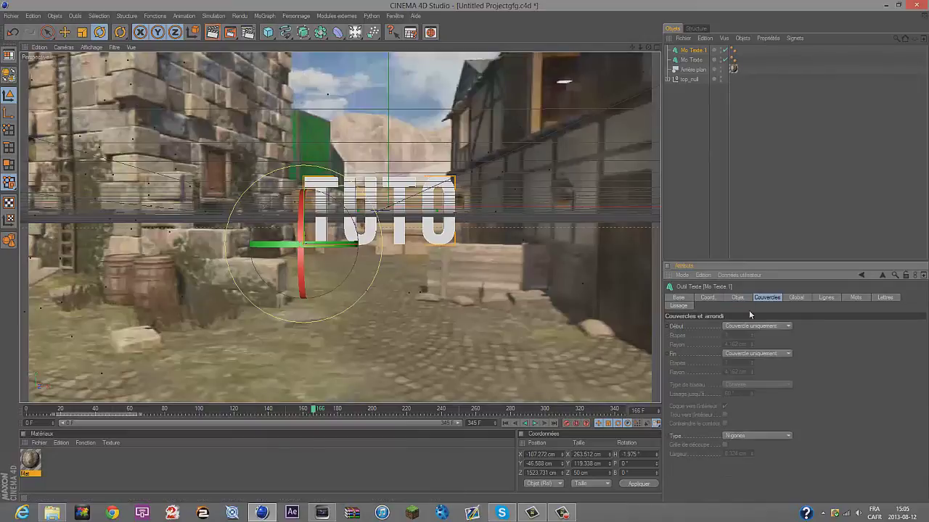
click(746, 353)
click(751, 363)
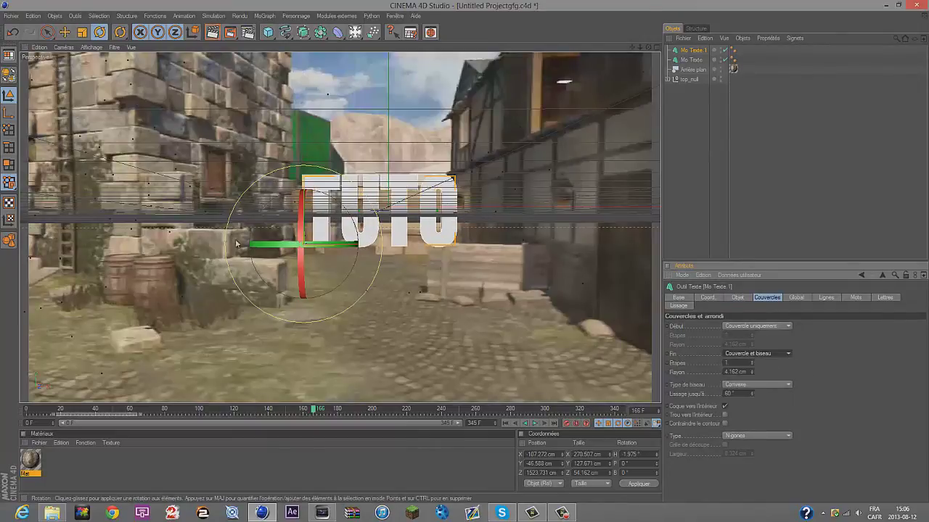
Create a new material, Mat.1, with its colour set to RGB 57/57/57
double_click(91, 454)
double_click(40, 465)
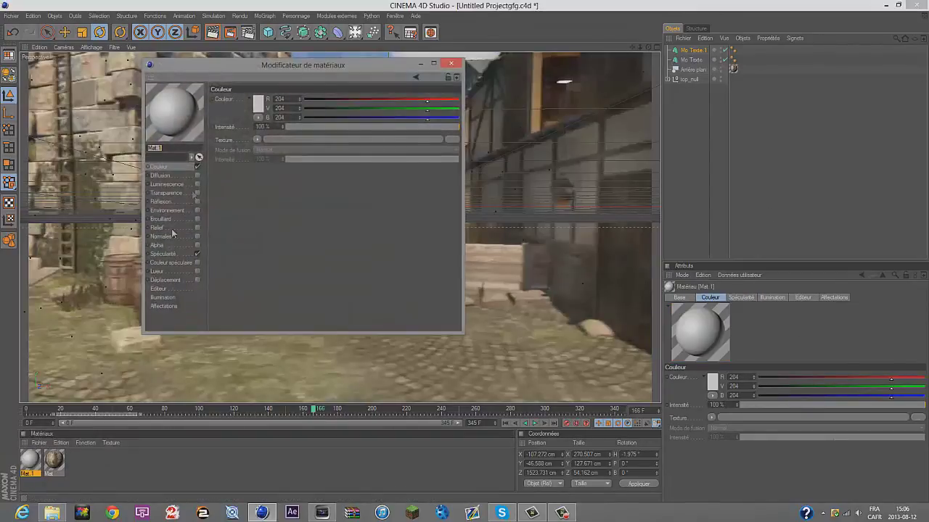
click(338, 99)
click(338, 108)
click(338, 117)
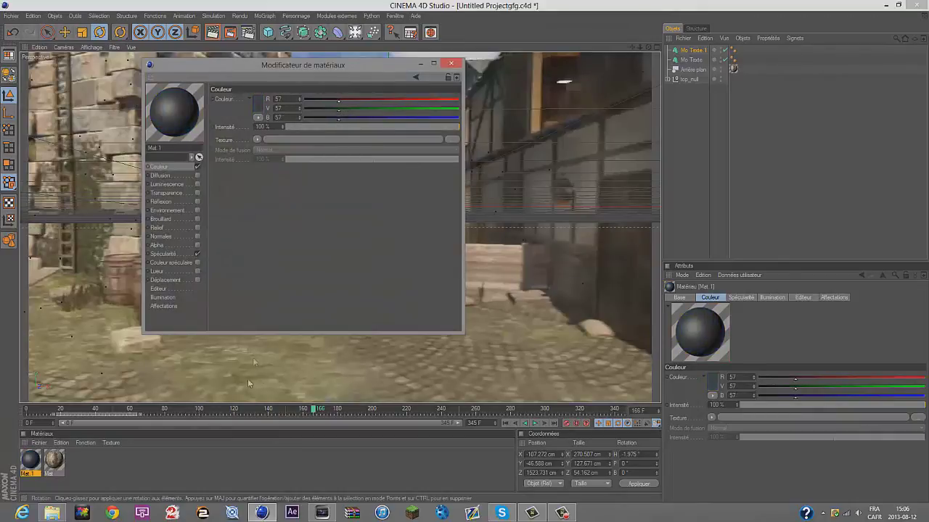
click(450, 63)
Turn off Mat.1's specular, enable a lowered reflection, and apply it to Mo Texte 1
double_click(31, 467)
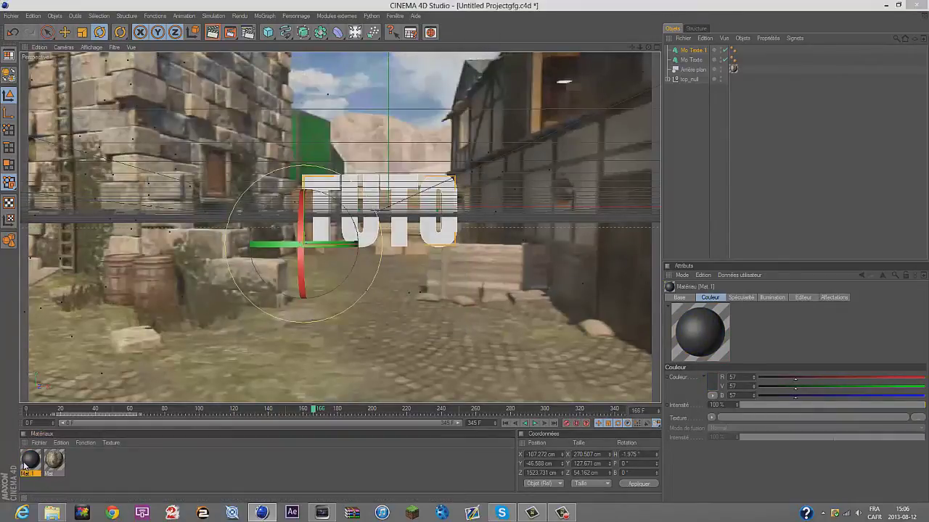
click(198, 254)
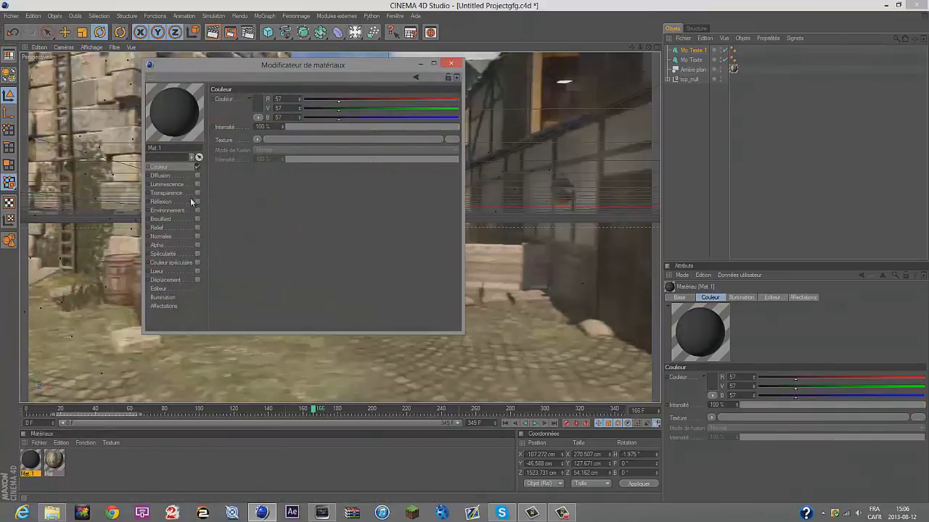
click(190, 202)
click(344, 99)
click(343, 108)
click(451, 63)
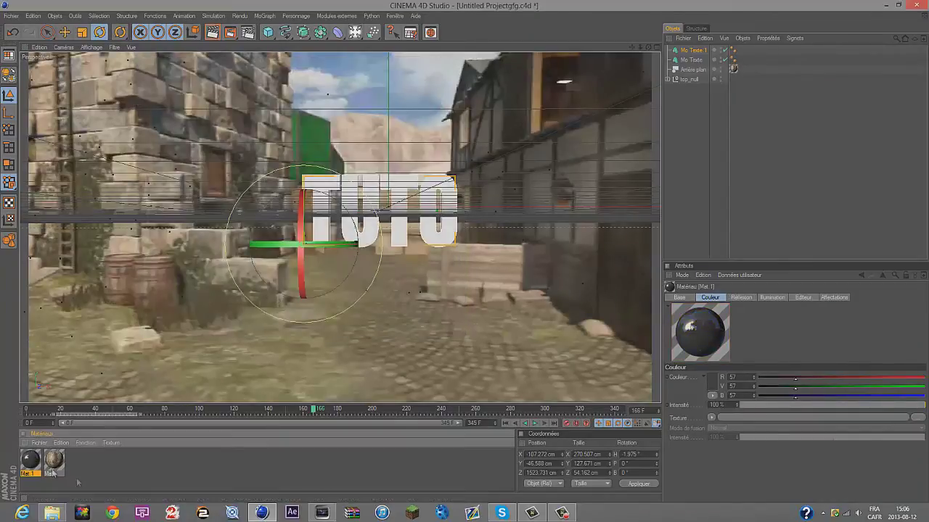
drag(234, 331, 701, 53)
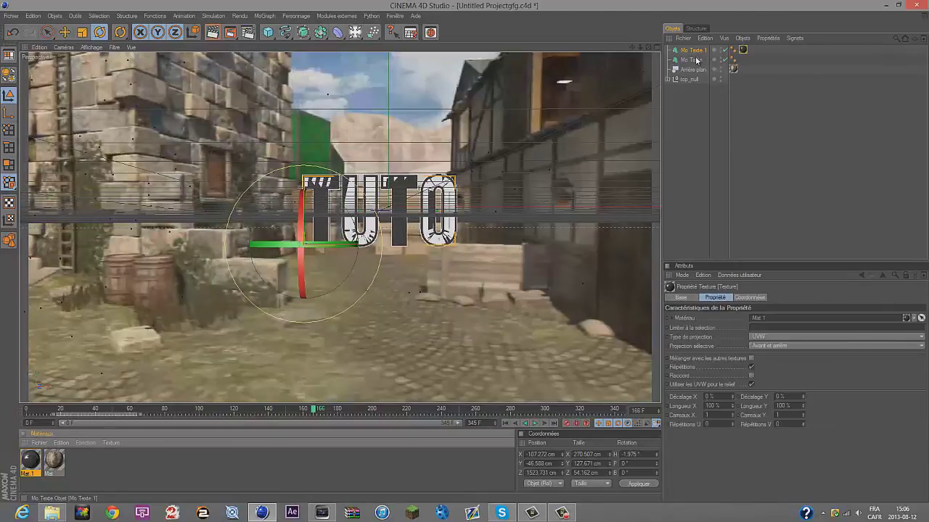
Nudge the Mo Texte object slightly in depth
click(693, 60)
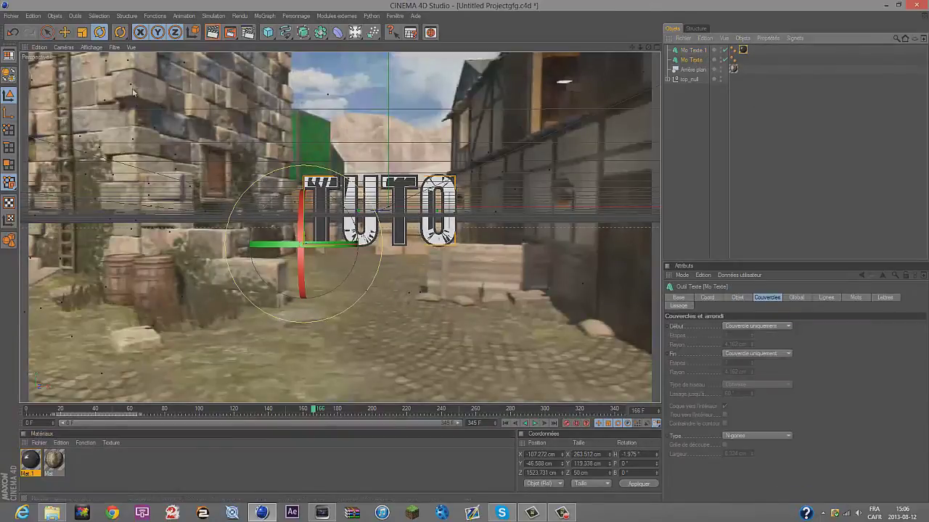
click(64, 31)
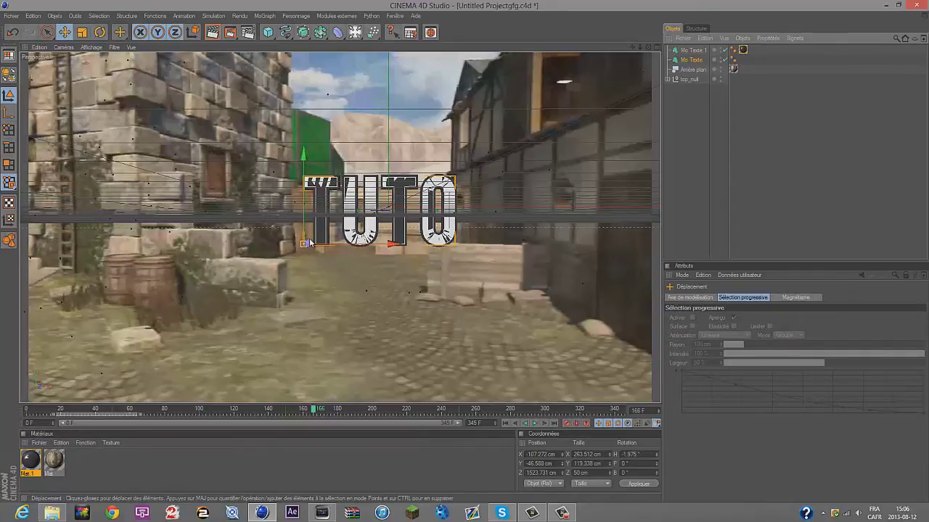
click(308, 244)
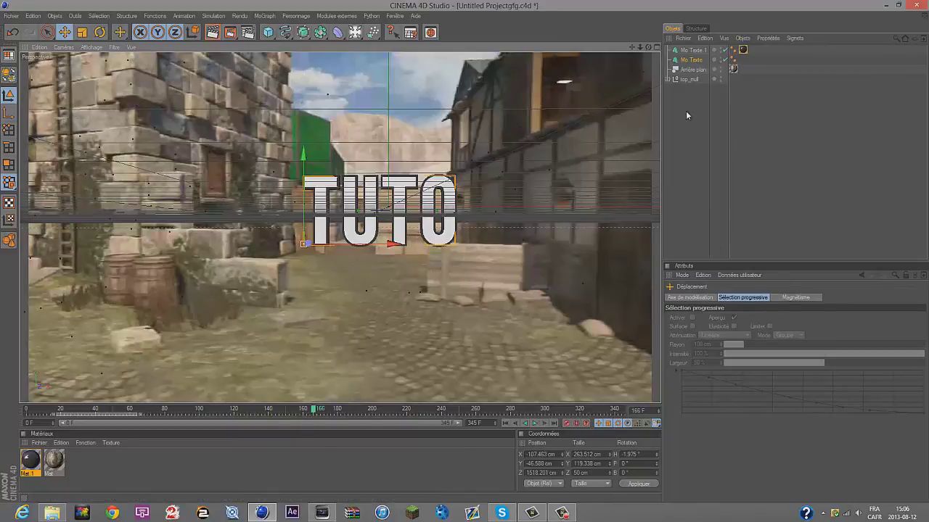
Change Mo Texte 1's cap bevel radius from 4.162 to 7.162 cm and render a view preview
click(692, 50)
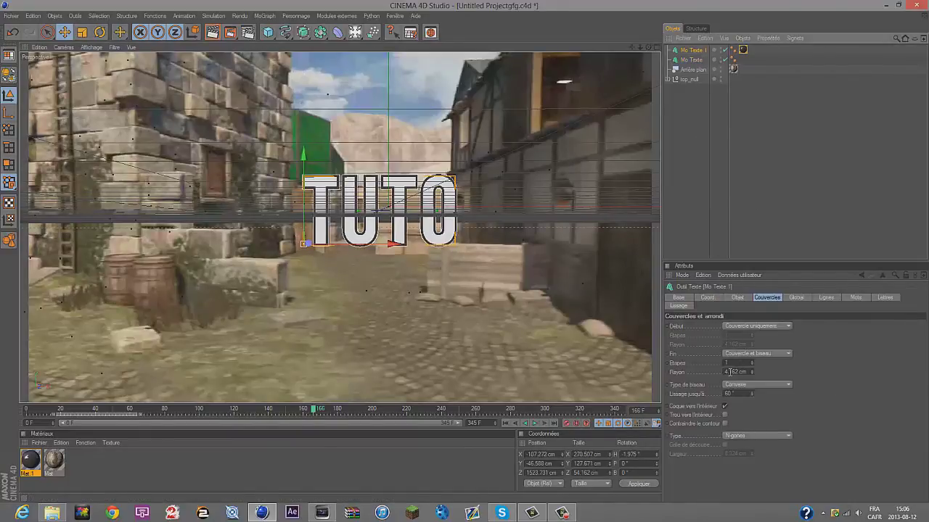
click(727, 371)
key(BackSpace)
text(7)
key(Return)
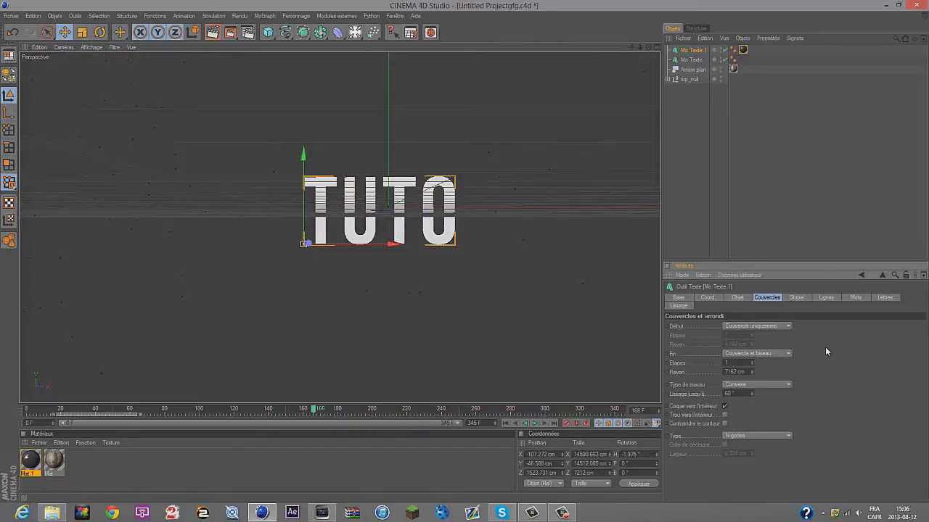
key(ctrl+z)
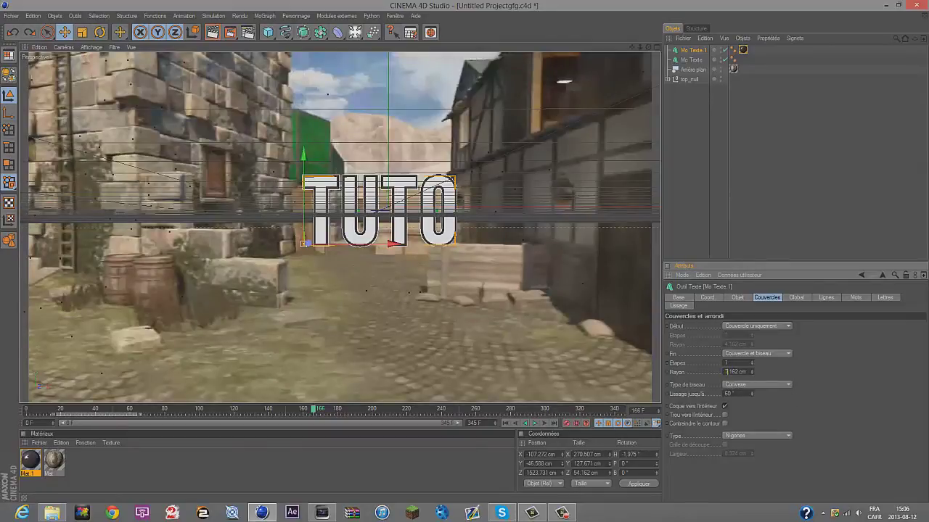
text(7)
key(Return)
click(212, 32)
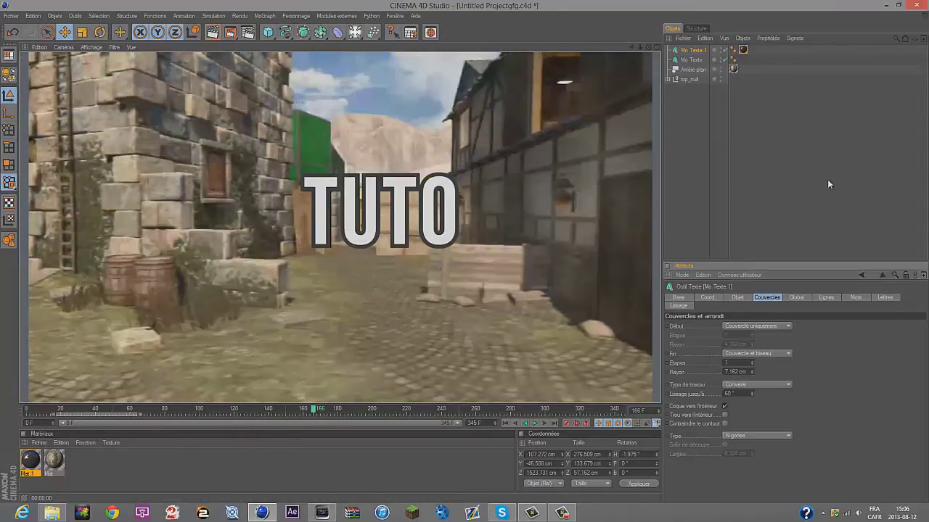
Create Mat.2 with colour 255/255/255 and apply it to Mo Texte
click(827, 180)
double_click(83, 462)
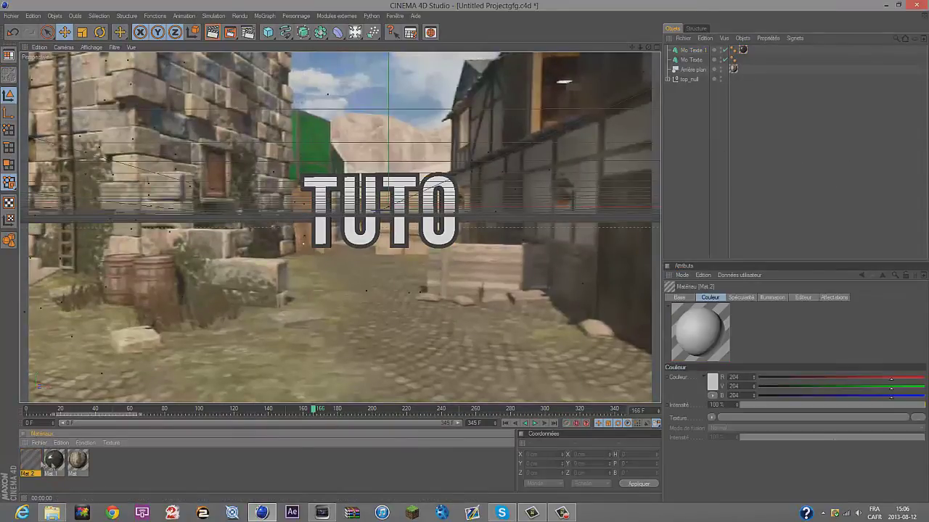
double_click(29, 459)
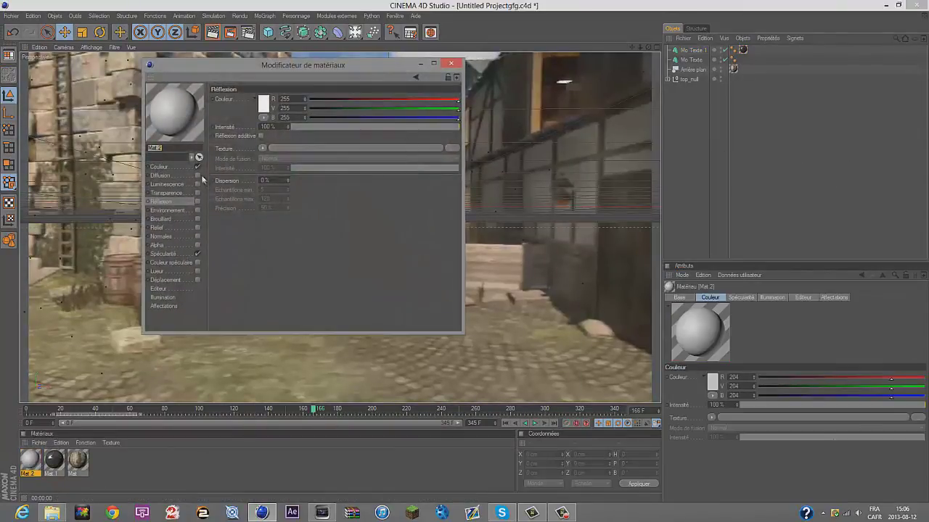
click(177, 168)
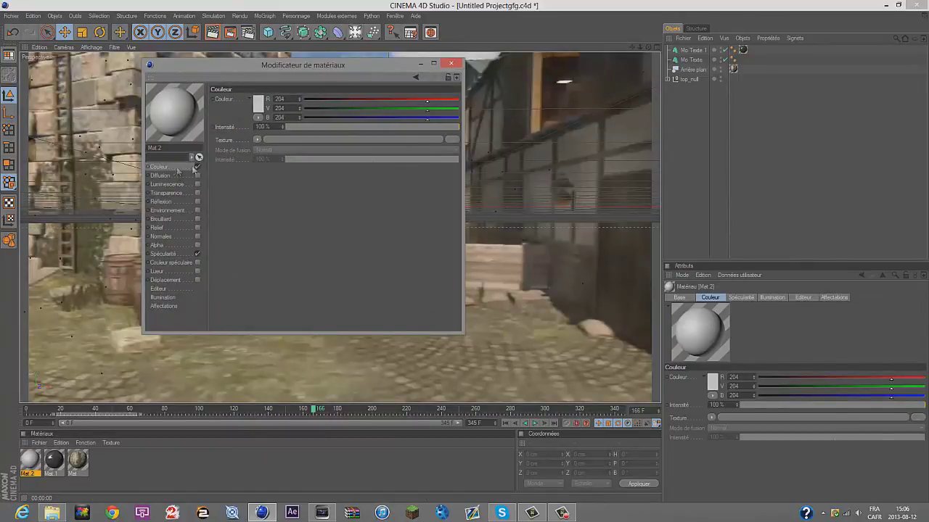
click(459, 108)
click(459, 117)
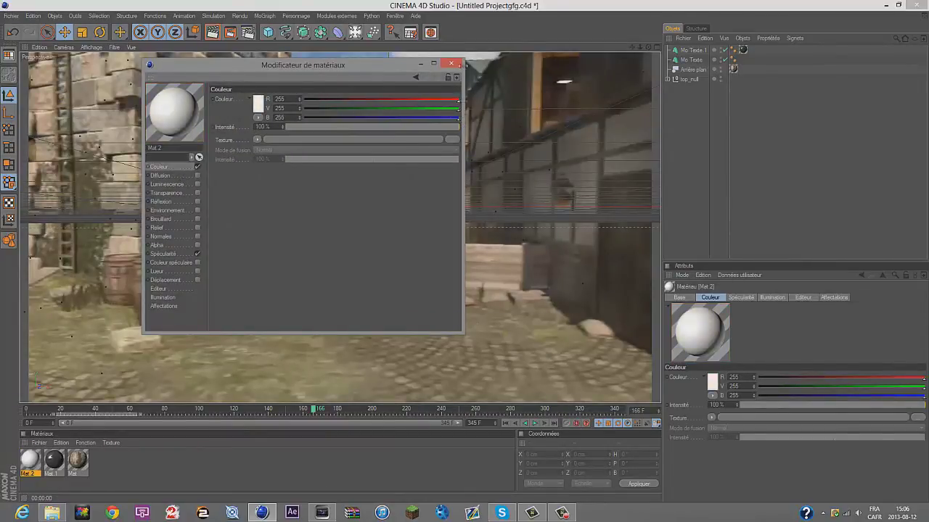
click(450, 63)
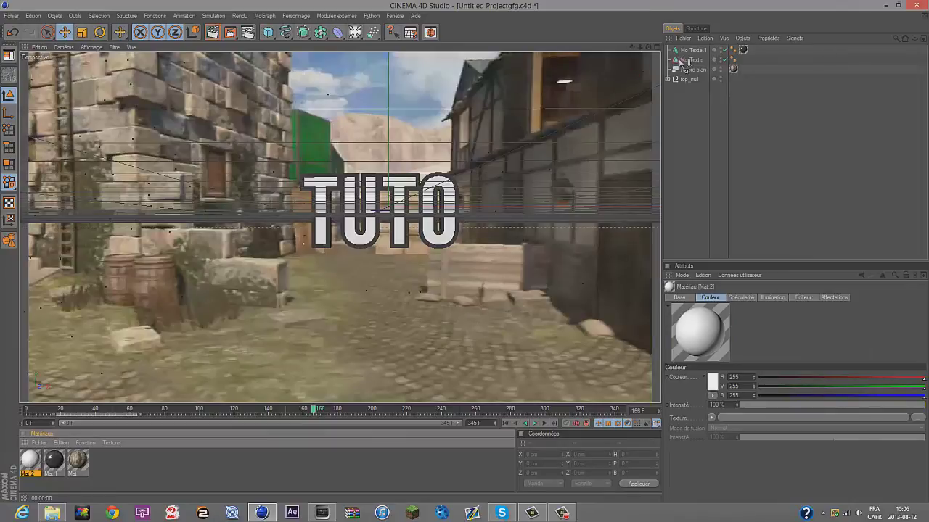
drag(38, 463, 686, 59)
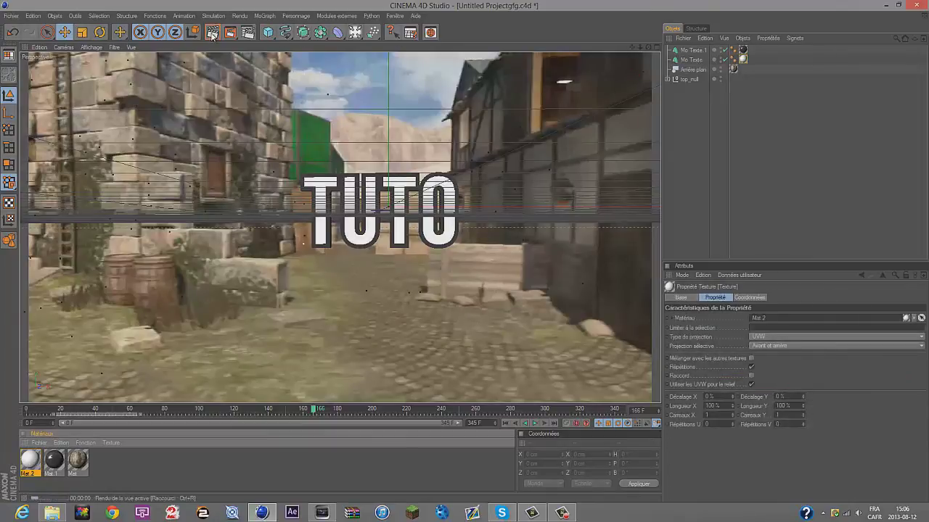
click(235, 433)
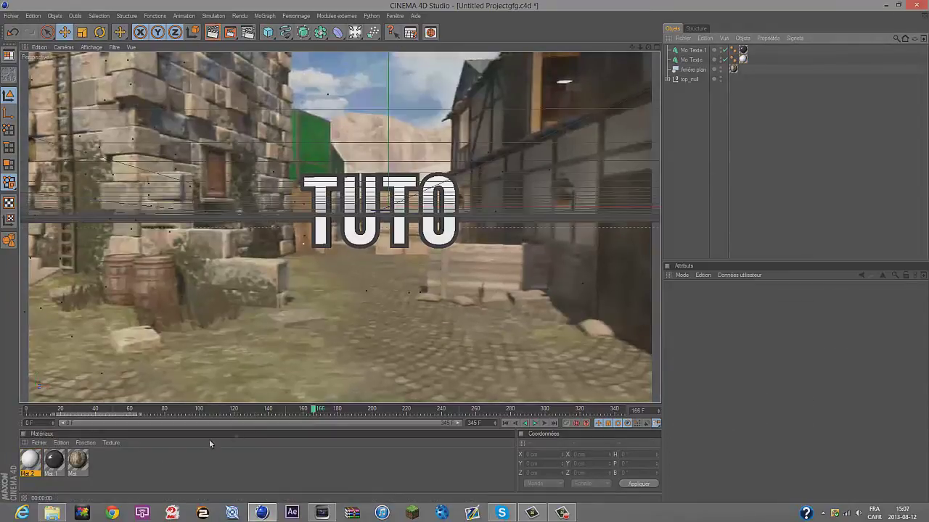
Scrub the timeline to confirm TUTO stays tracked, stop at frame 183, and open Render Settings
drag(312, 409, 0, 410)
drag(94, 410, 325, 414)
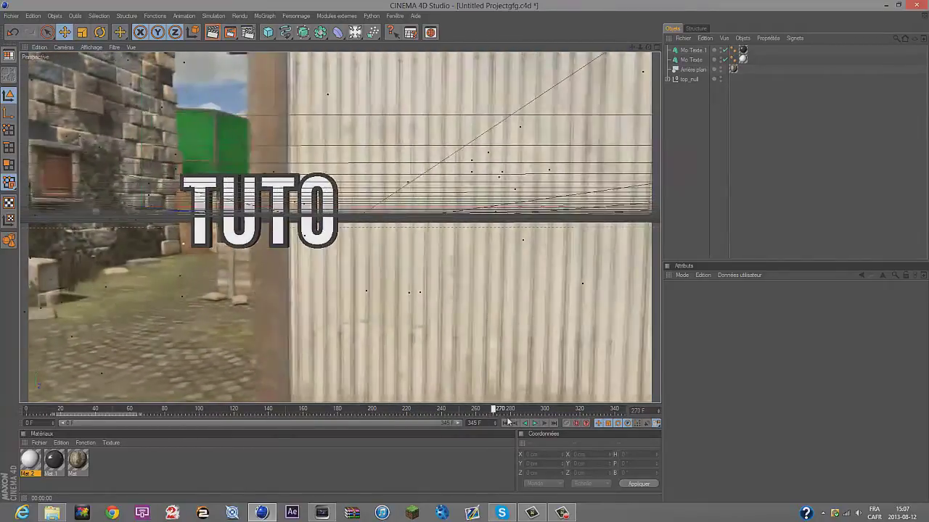
mouse_move(325, 415)
mouse_down()
mouse_move(541, 423)
mouse_move(413, 423)
mouse_up()
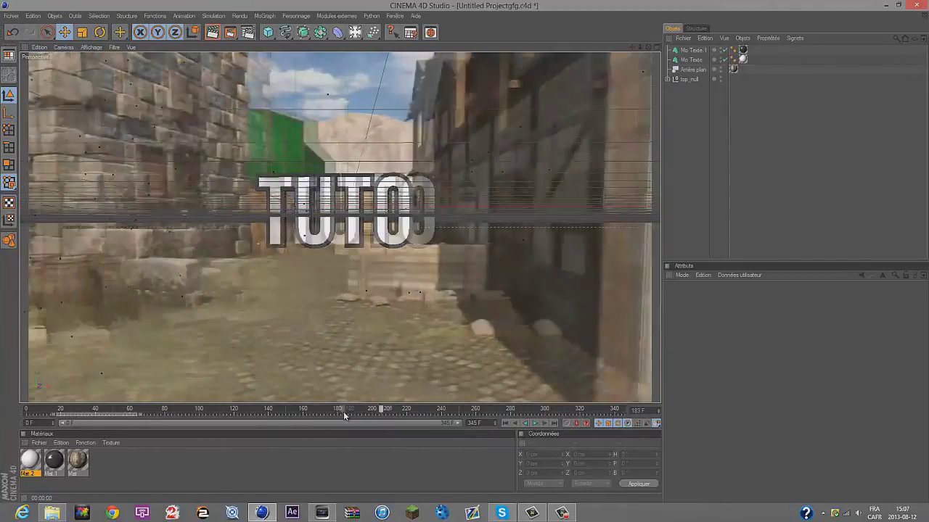
drag(413, 423, 342, 412)
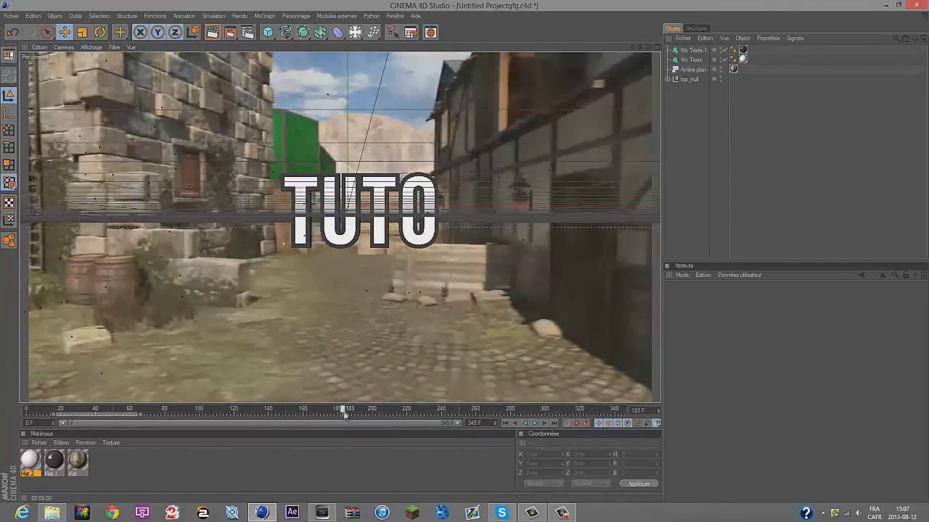
click(249, 32)
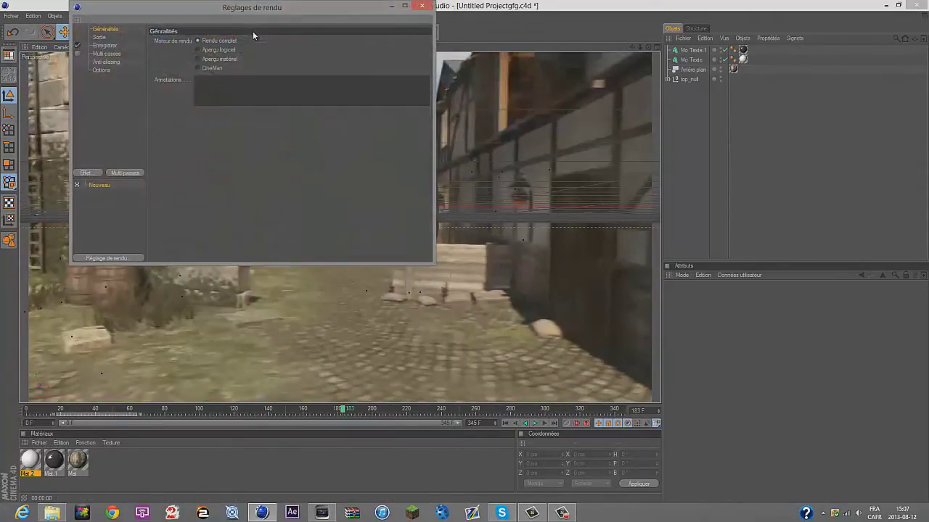
Set the render to output all frames as a Film AVI movie
click(102, 37)
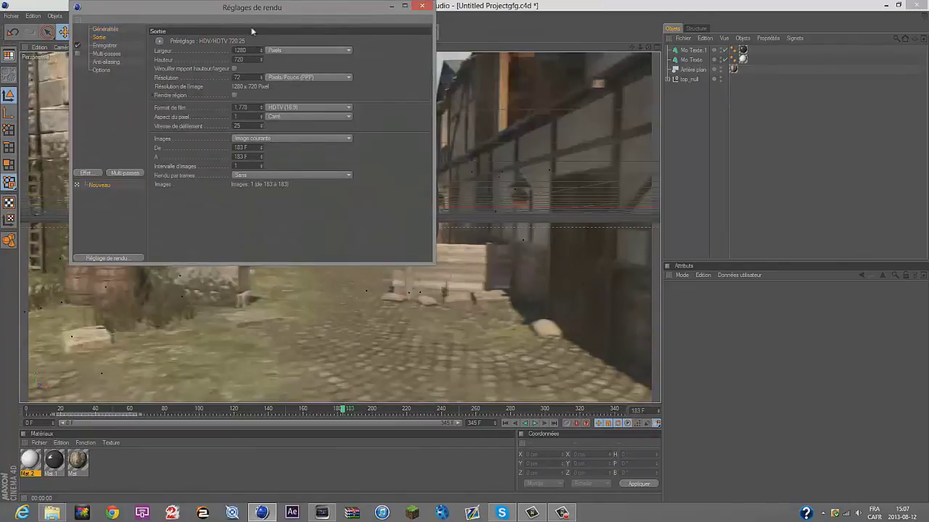
click(273, 136)
click(287, 168)
click(104, 45)
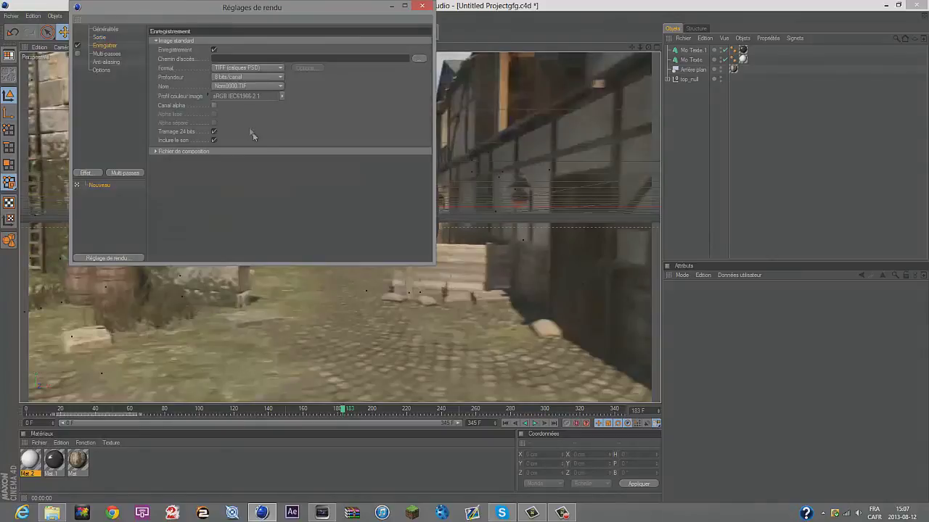
click(273, 69)
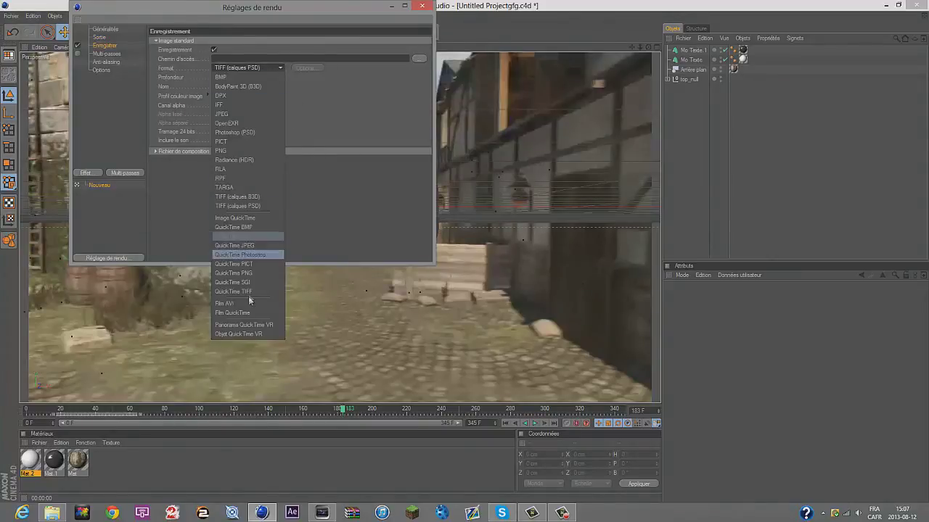
click(247, 255)
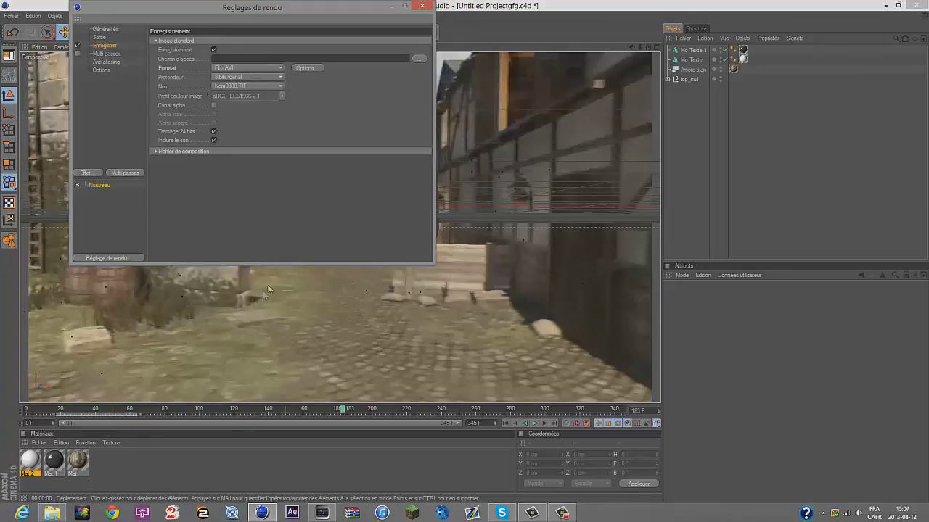
Set anti-aliasing to Au mieux and browse for the render's save location
click(107, 55)
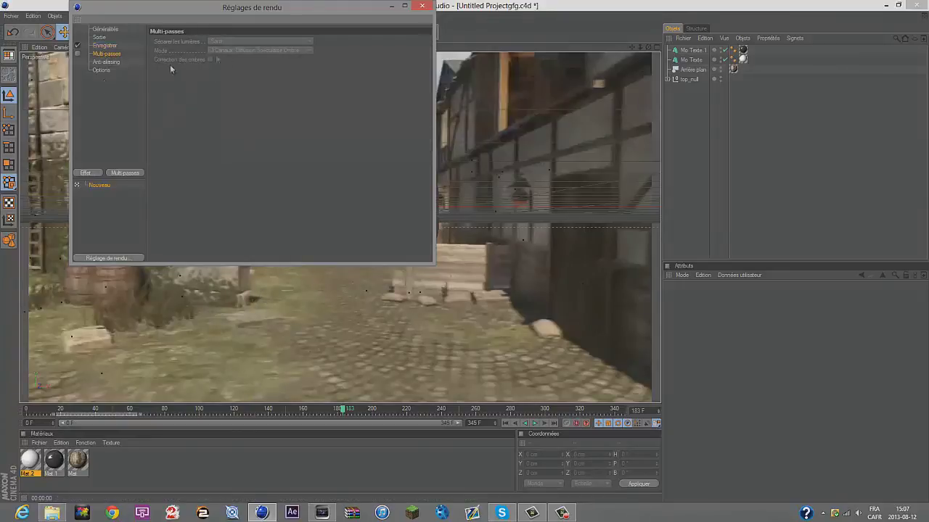
click(107, 62)
click(267, 41)
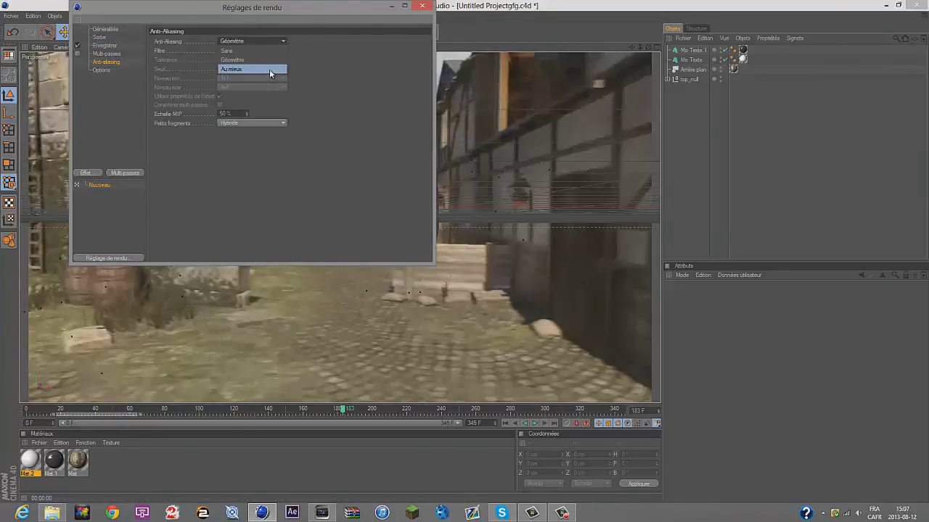
click(270, 71)
click(109, 46)
click(418, 54)
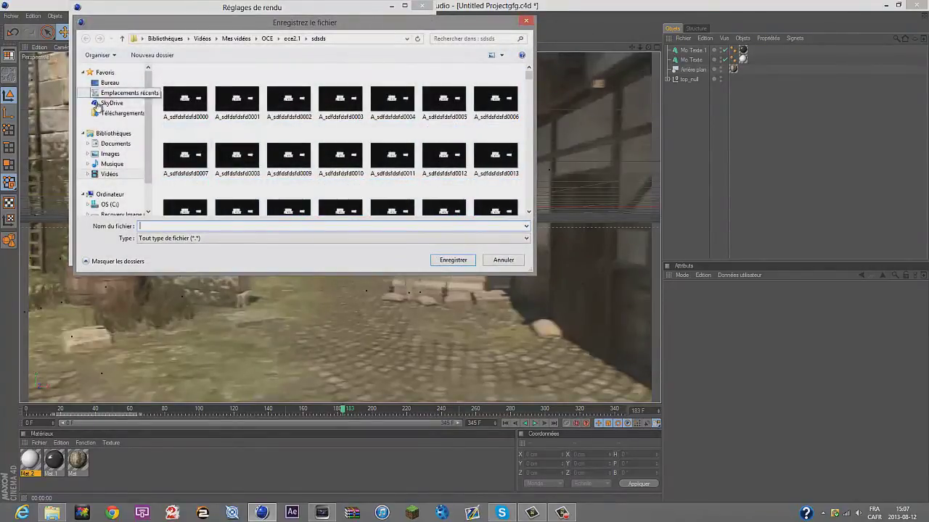
Save the render output as zz in Vidéos > tutoriel > motion track > tuto, then close Render Settings
click(109, 174)
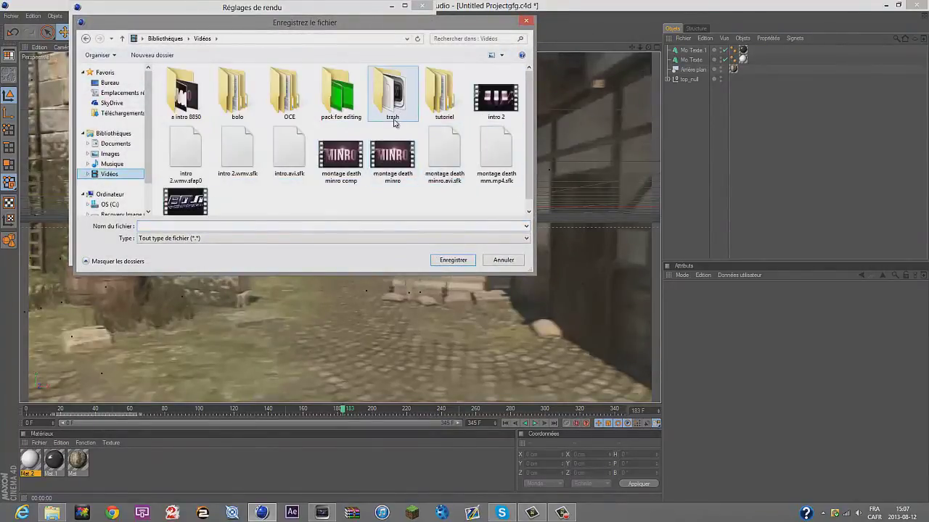
double_click(443, 105)
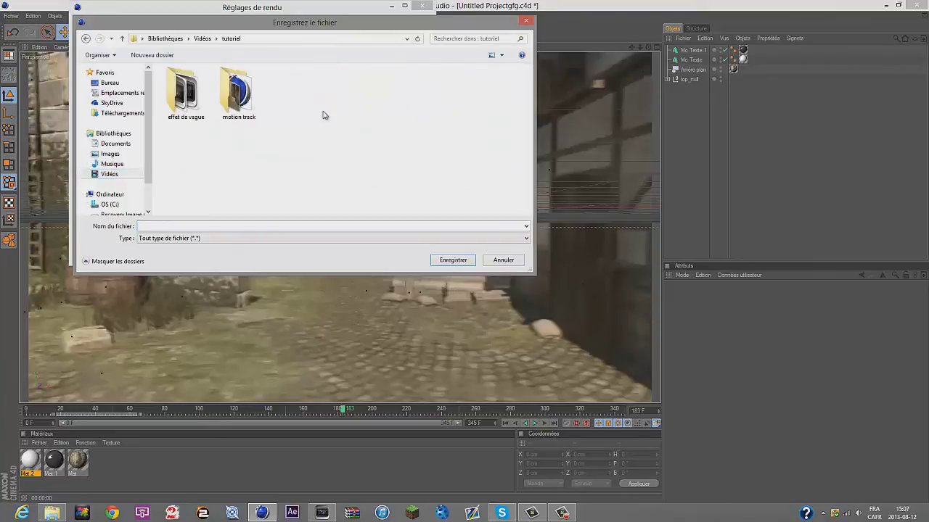
double_click(239, 94)
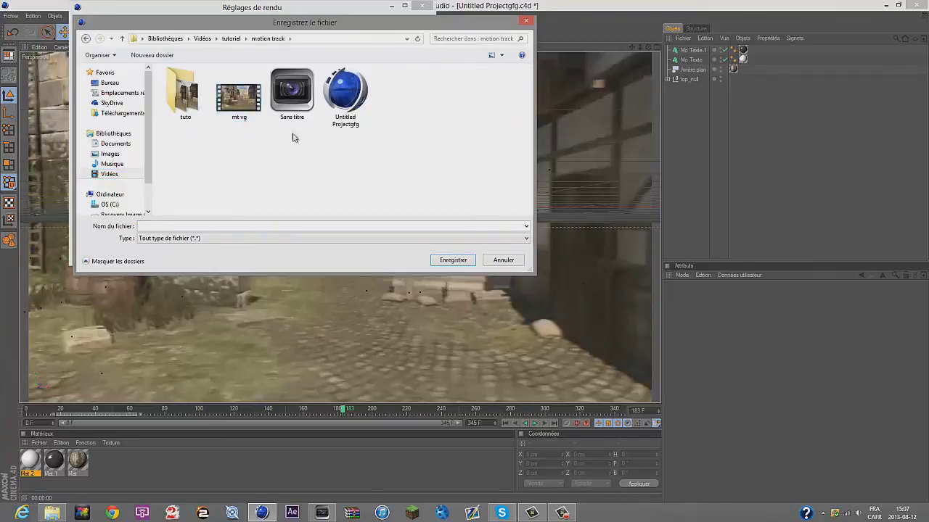
double_click(165, 97)
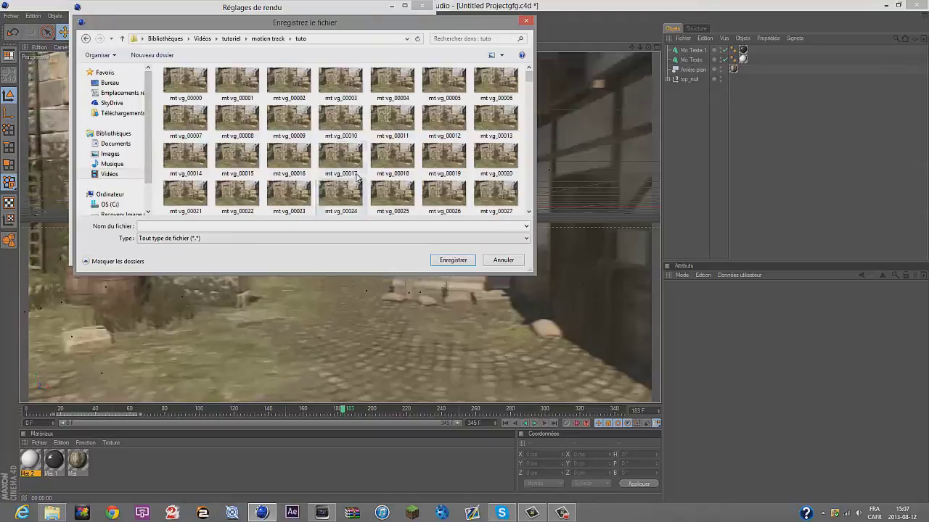
scroll(363, 166, down, 10)
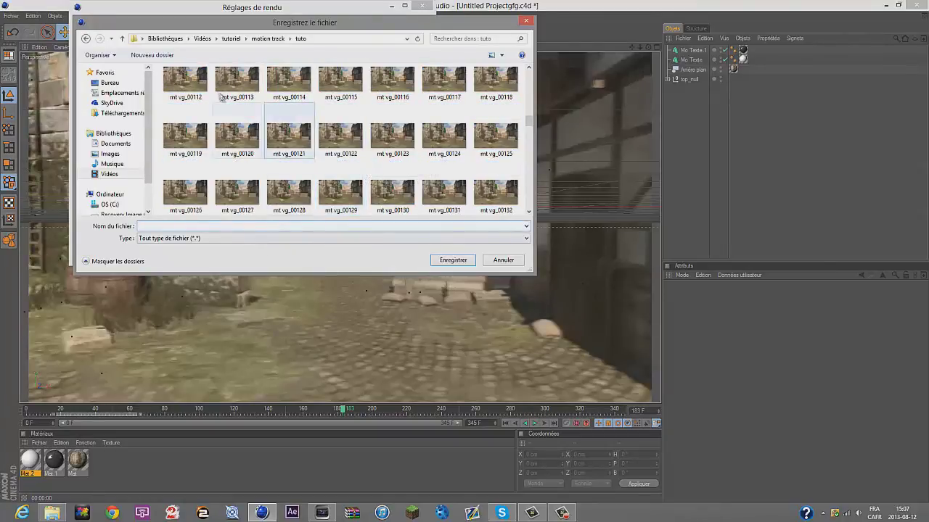
text(zz)
click(442, 260)
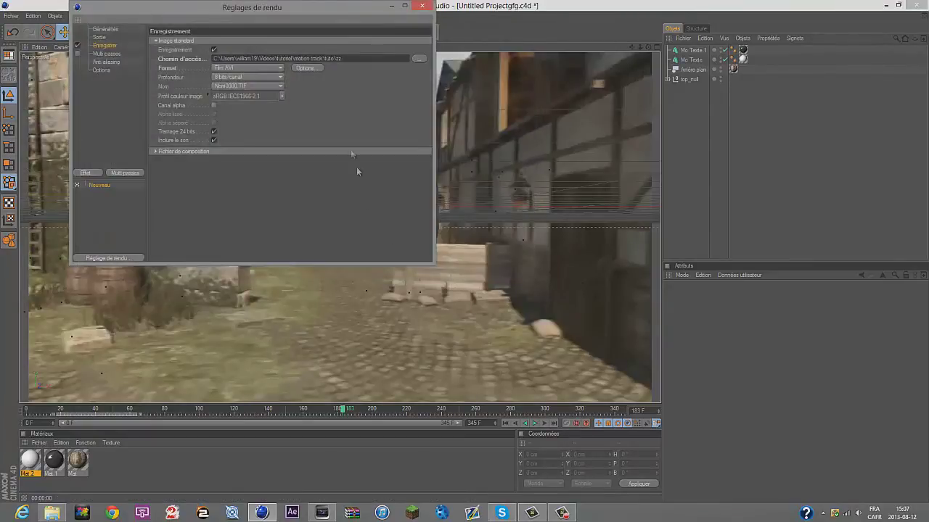
click(418, 5)
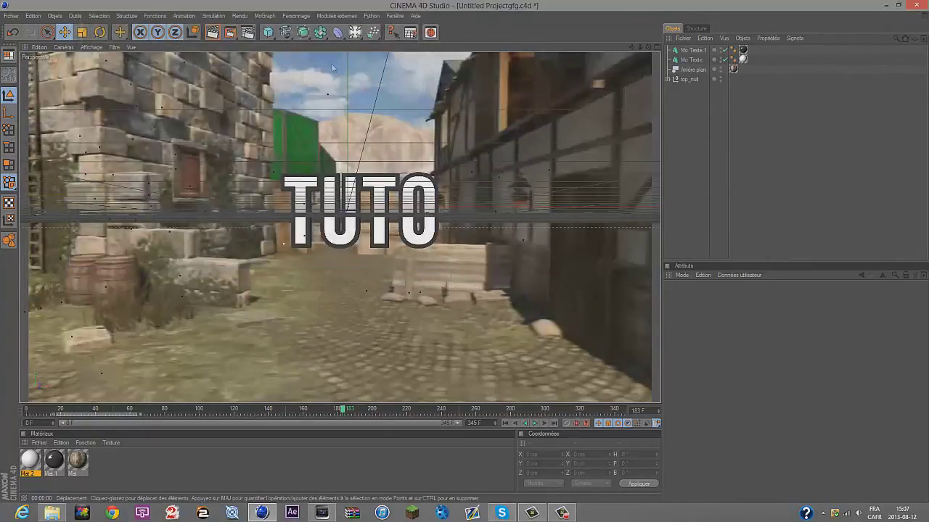
Render the 345-frame TUTO animation to the Picture Viewer and scrub through the result
key(shift+r)
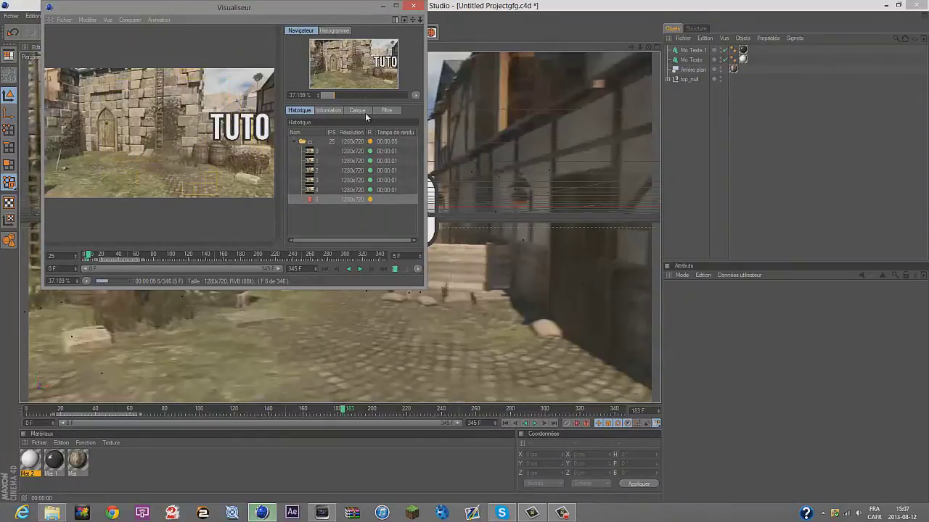
click(562, 513)
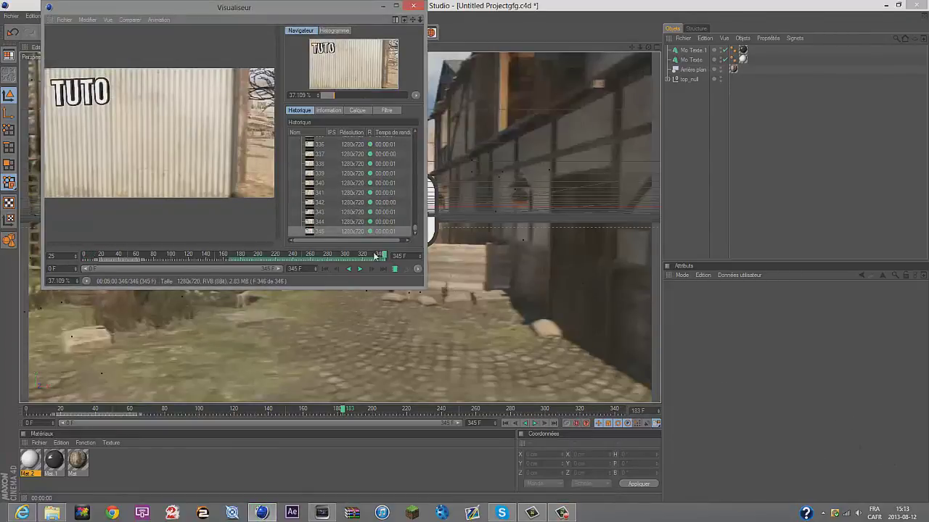
mouse_move(375, 255)
mouse_down()
mouse_move(102, 262)
mouse_move(167, 259)
mouse_up()
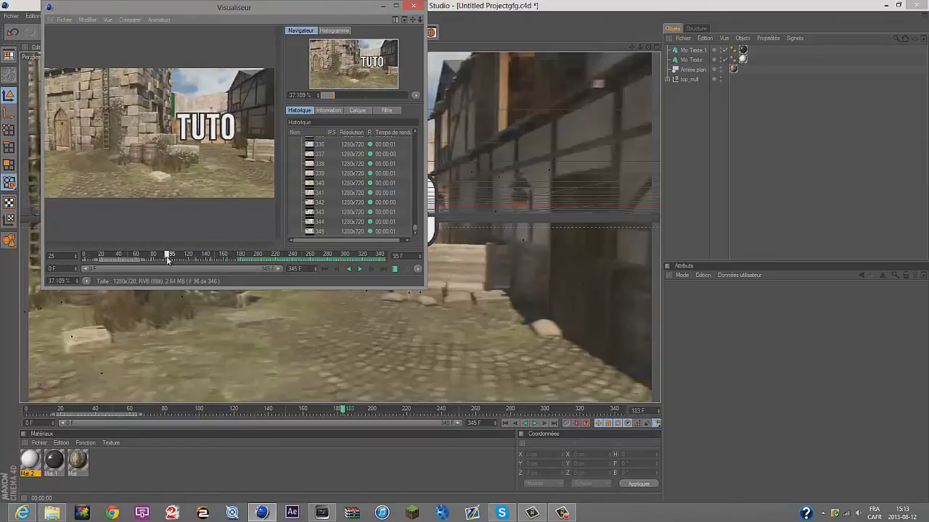
click(411, 6)
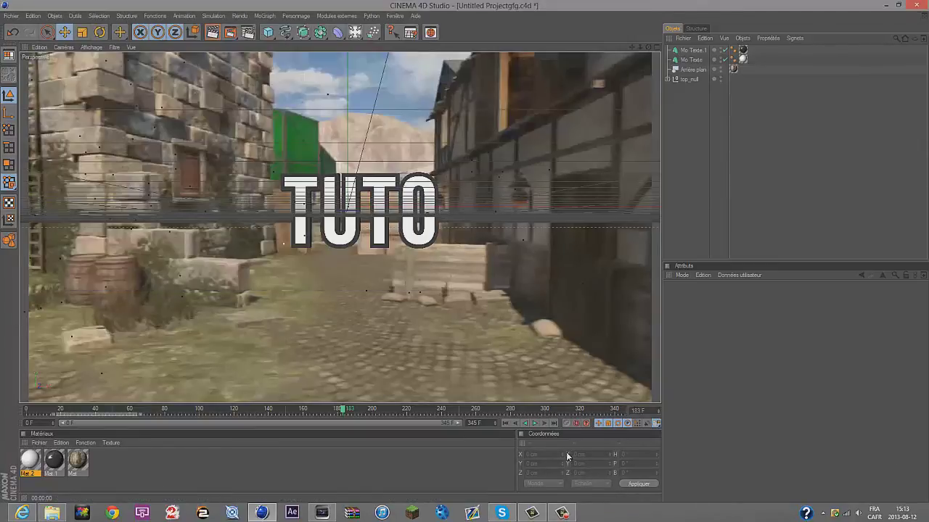
In Vegas Pro, insert an empty video track above the footage
click(335, 511)
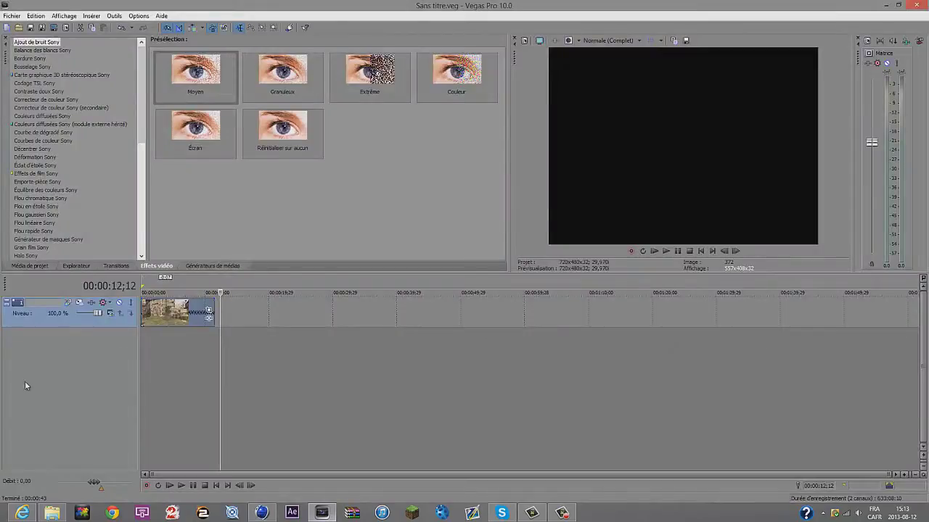
key(ctrl+shift+q)
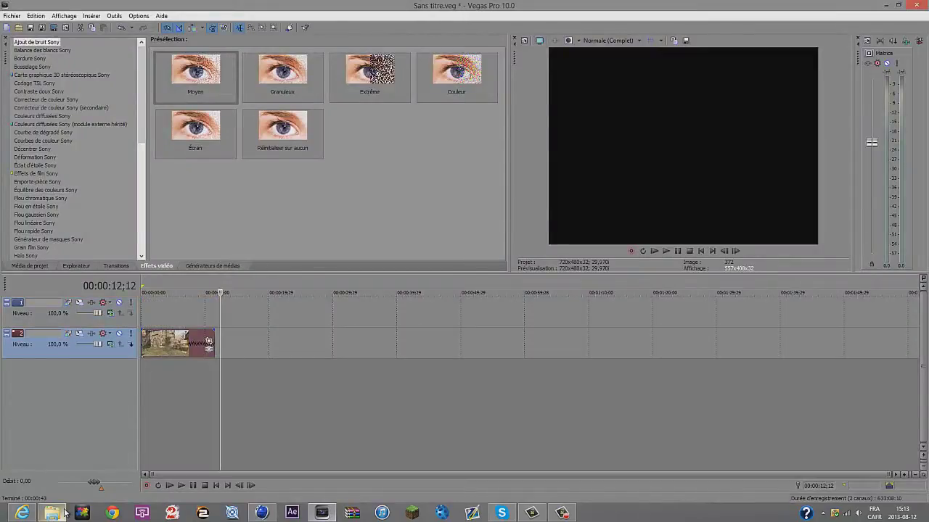
click(64, 513)
Drag the rendered zz AVI from the tuto folder onto the start of Vegas Pro's top track
double_click(510, 187)
scroll(653, 211, down, 5)
scroll(689, 211, down, 5)
scroll(713, 211, down, 5)
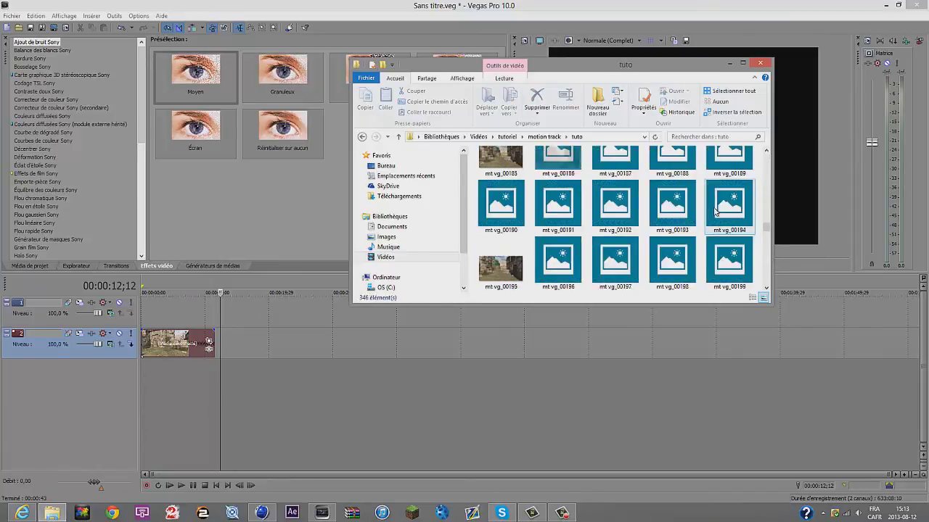
scroll(714, 211, down, 5)
scroll(712, 210, down, 5)
scroll(711, 209, down, 5)
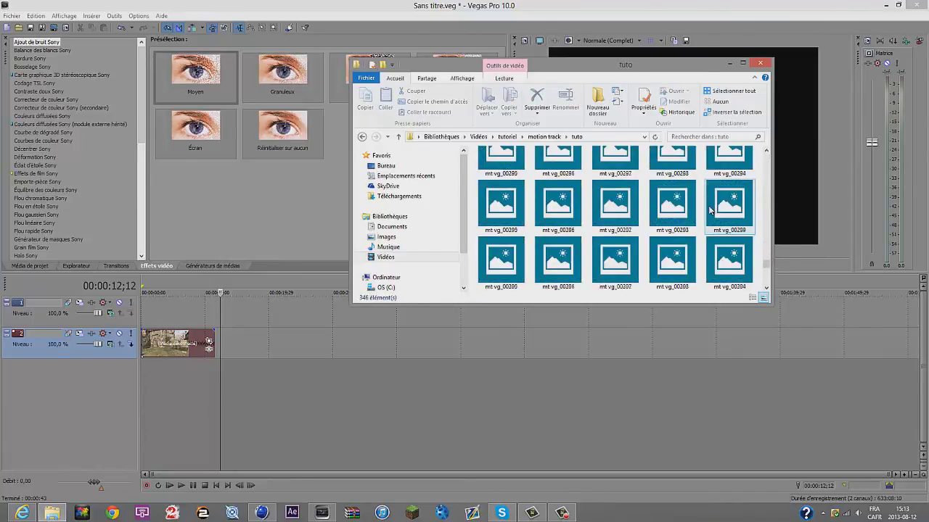
scroll(714, 209, down, 3)
scroll(713, 209, down, 5)
scroll(653, 240, down, 3)
drag(500, 267, 227, 319)
drag(136, 317, 142, 314)
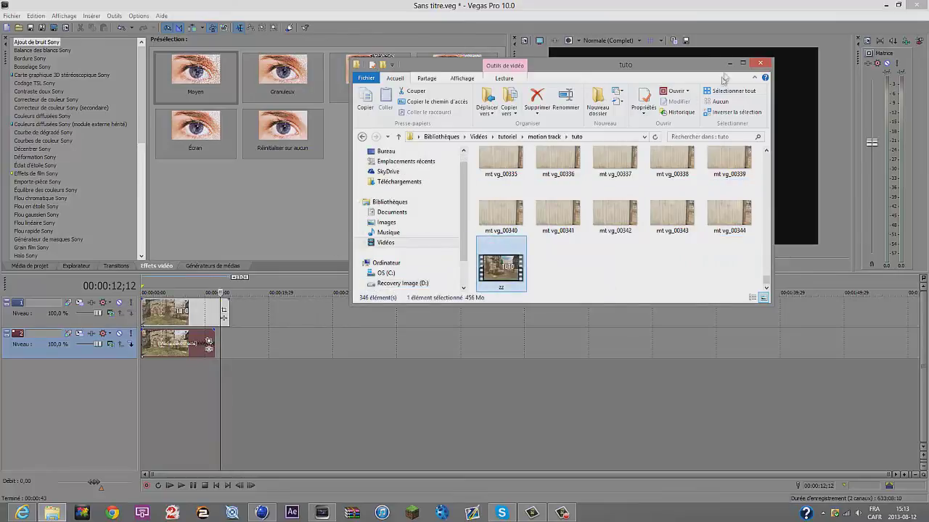
click(729, 64)
click(265, 324)
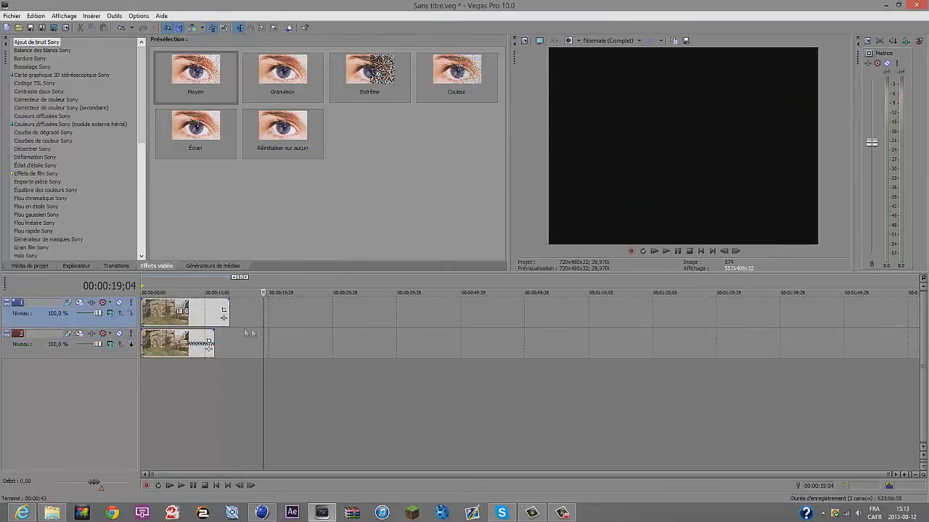
Trim the zz overlay clip to end with the footage clip and preview the composite playback
drag(227, 309, 214, 311)
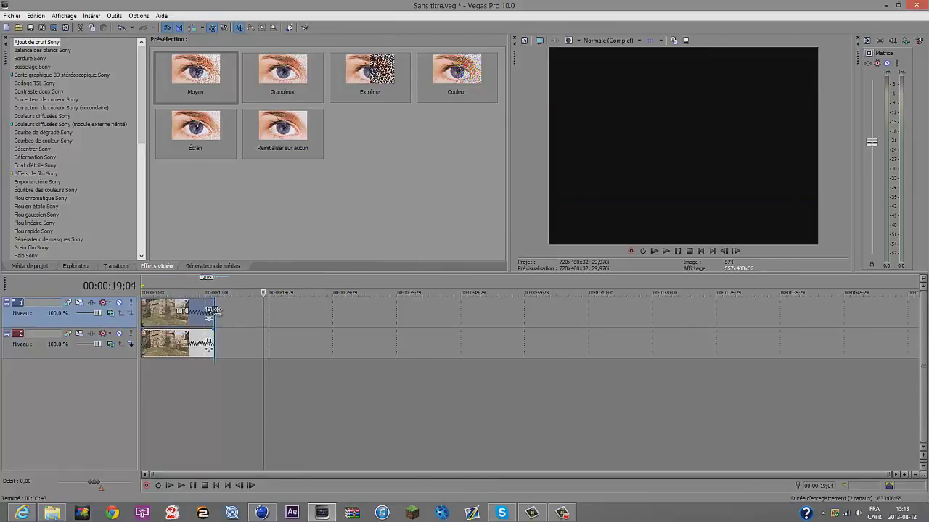
click(658, 253)
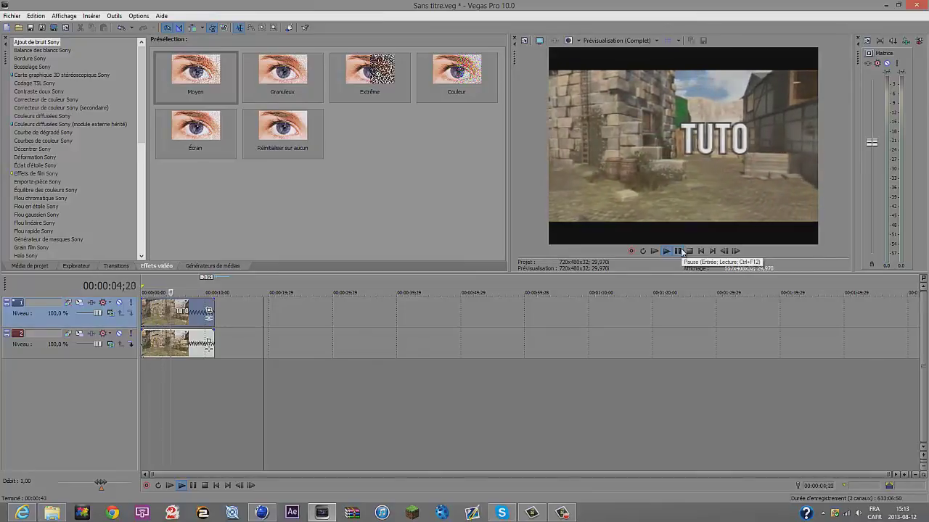
click(679, 251)
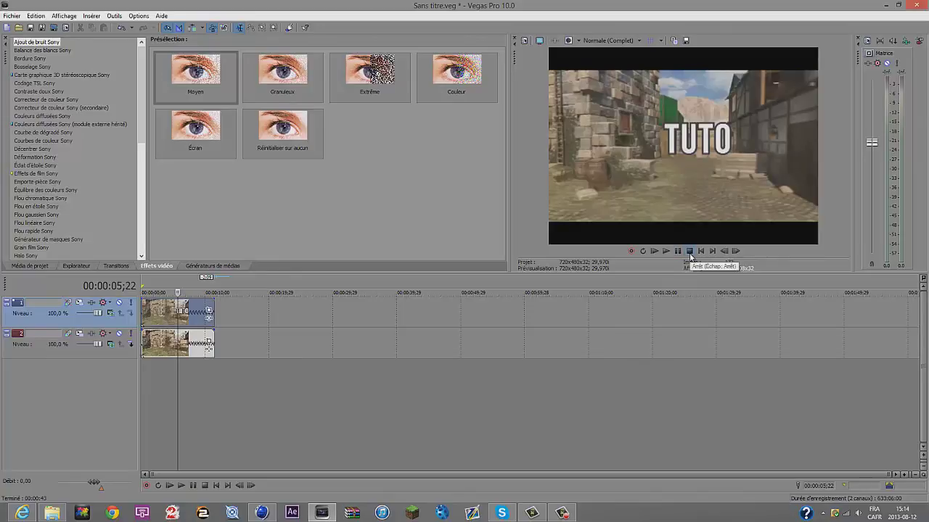
click(666, 251)
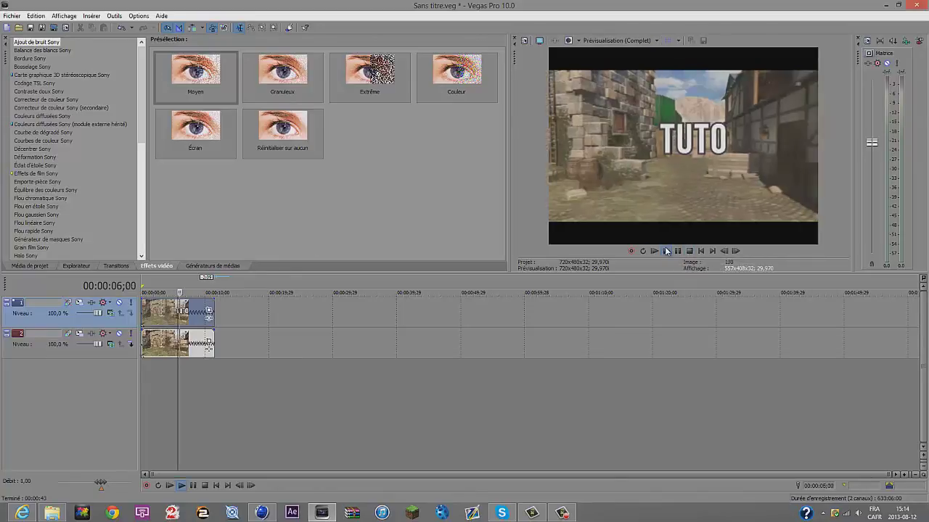